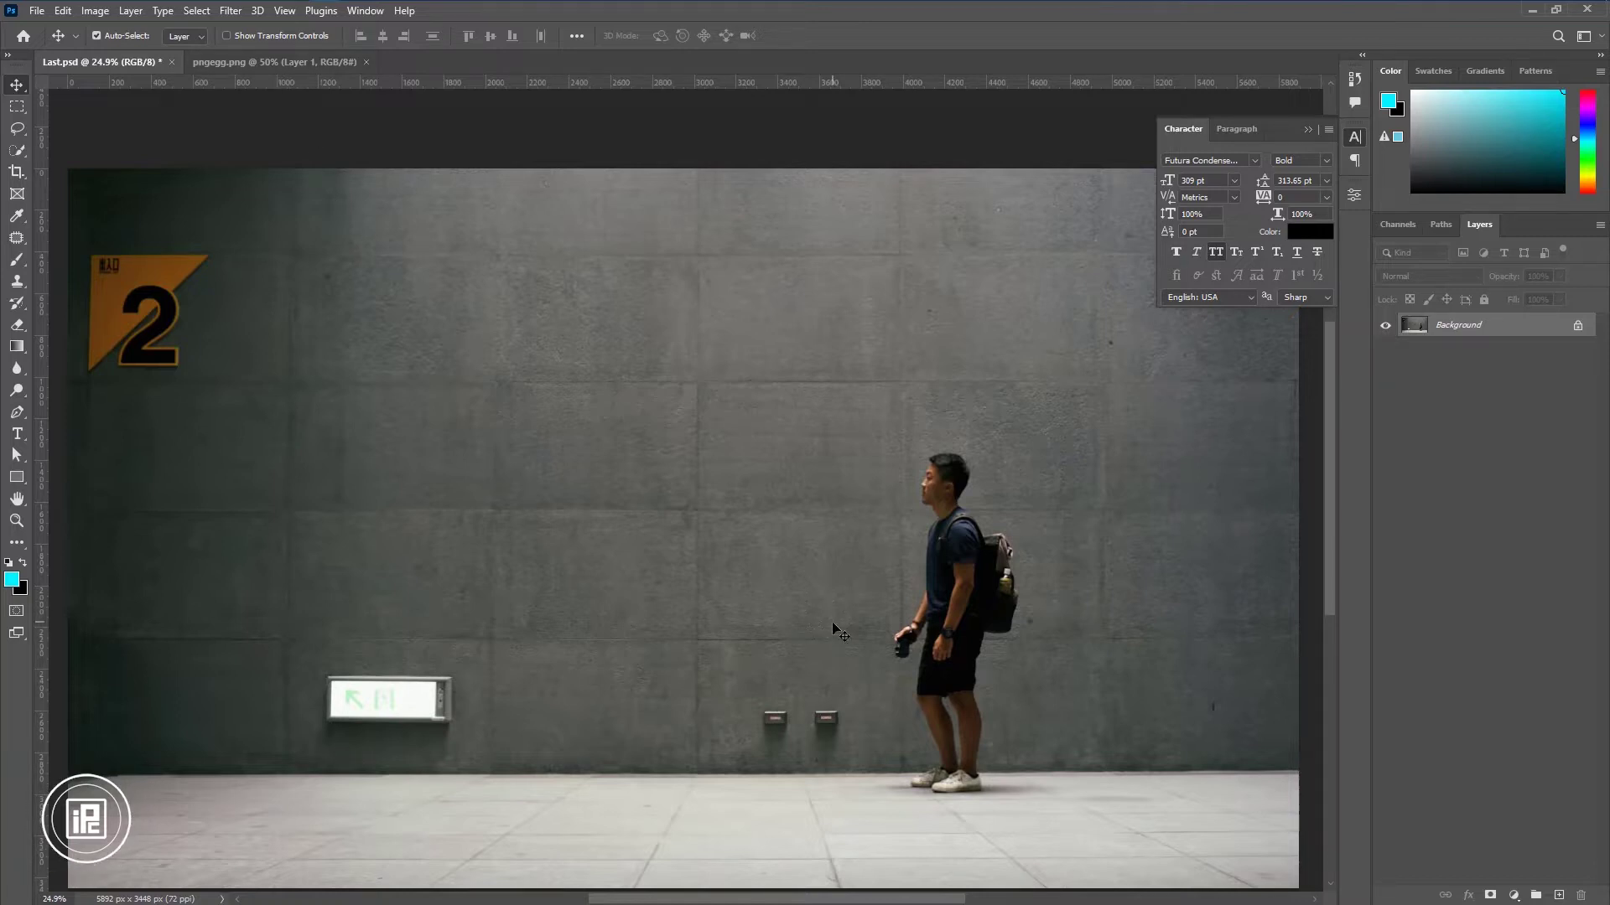
- Paste the black Nike logo onto the upper wall and type 'JUST DO IT' beneath it
{"action": "key", "text": "ctrl+v"}
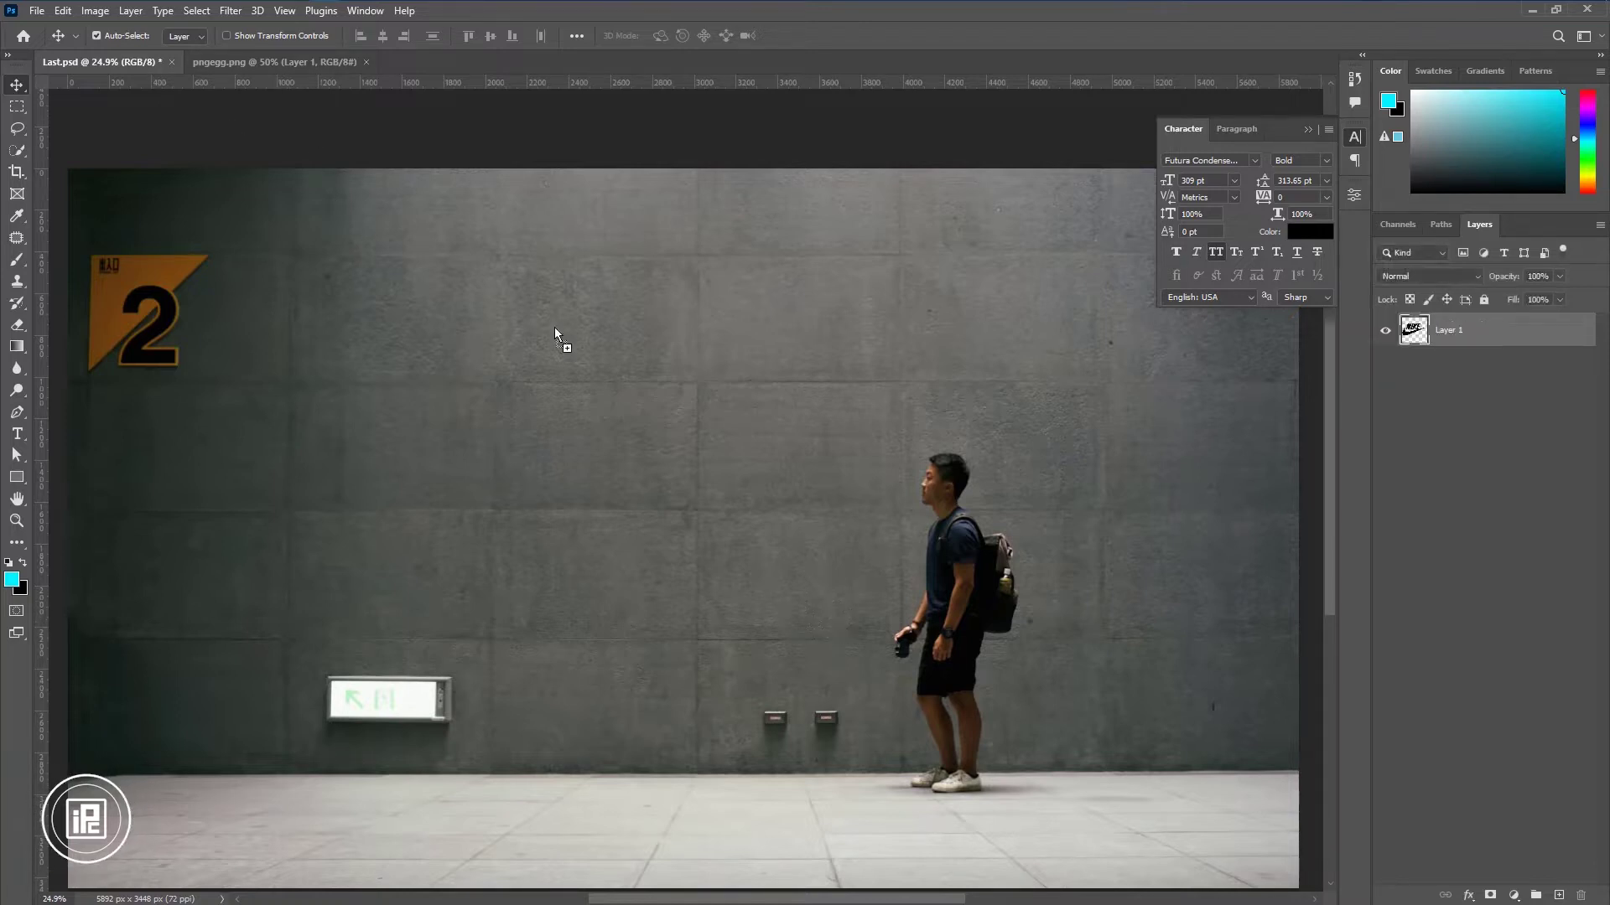
{"action": "left_click_drag", "start_coordinate": [646, 403], "coordinate": [743, 400]}
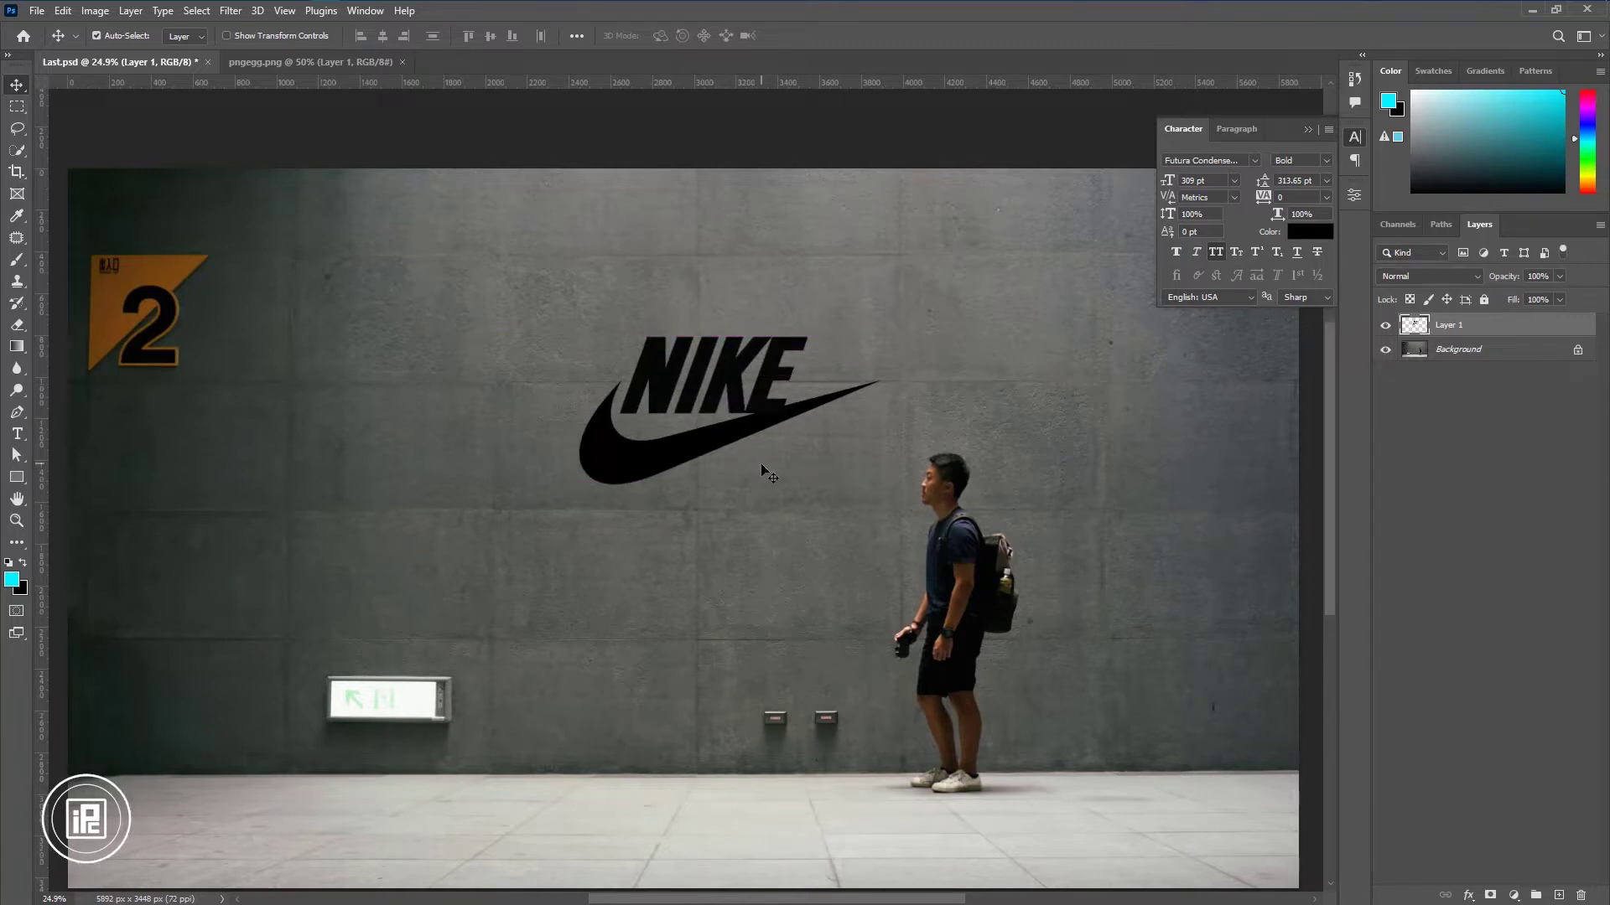
{"action": "left_click", "coordinate": [17, 434]}
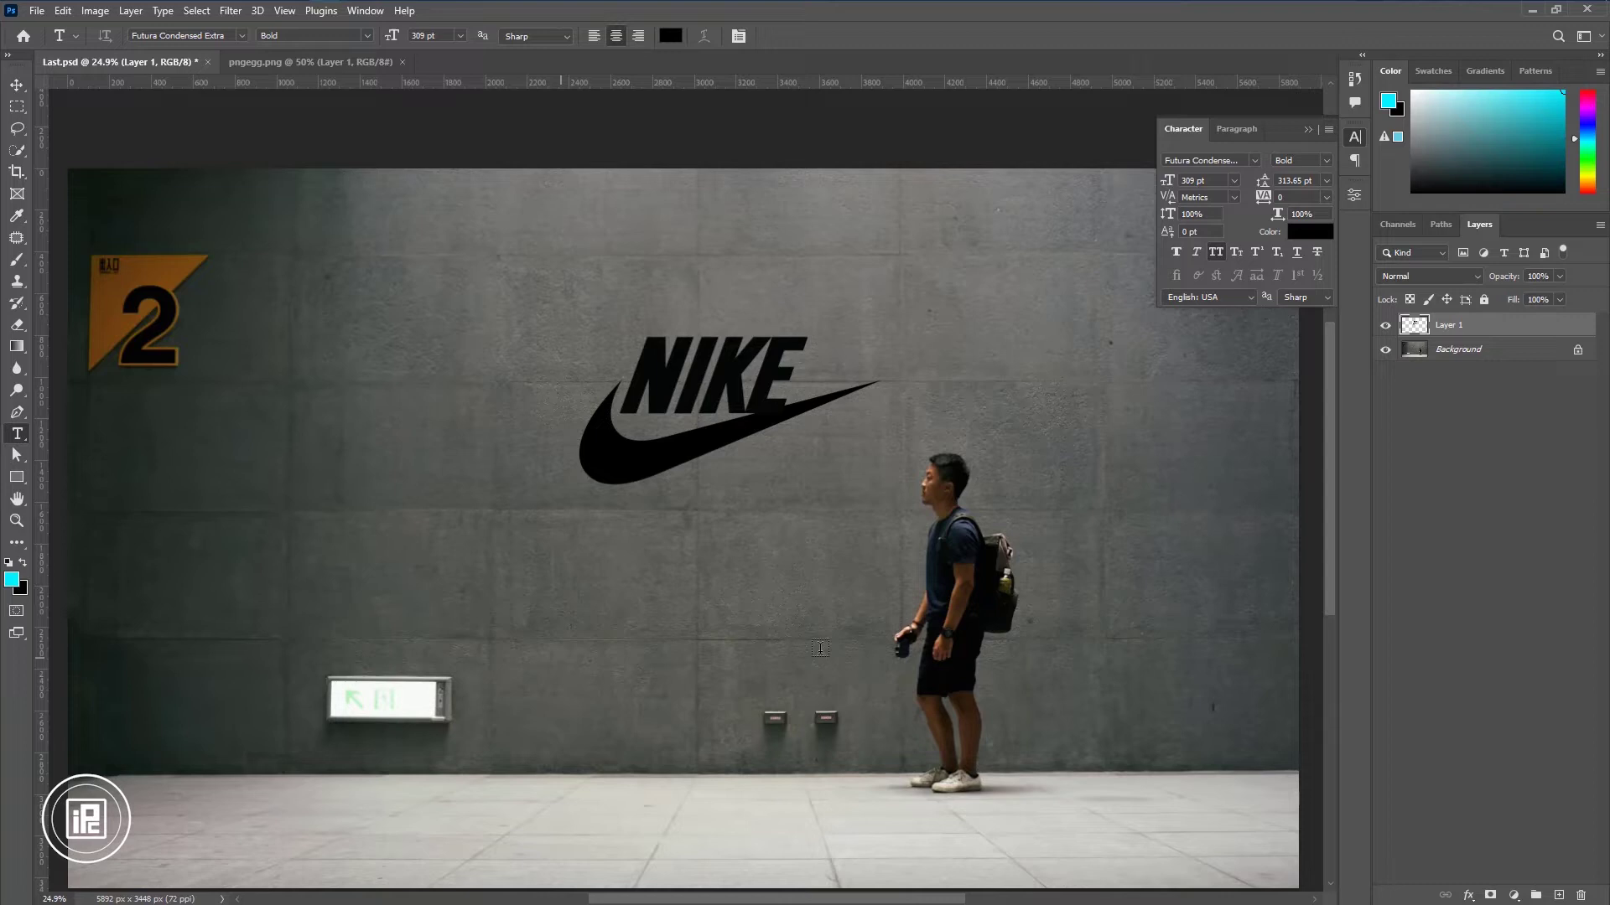
{"action": "left_click", "coordinate": [538, 541]}
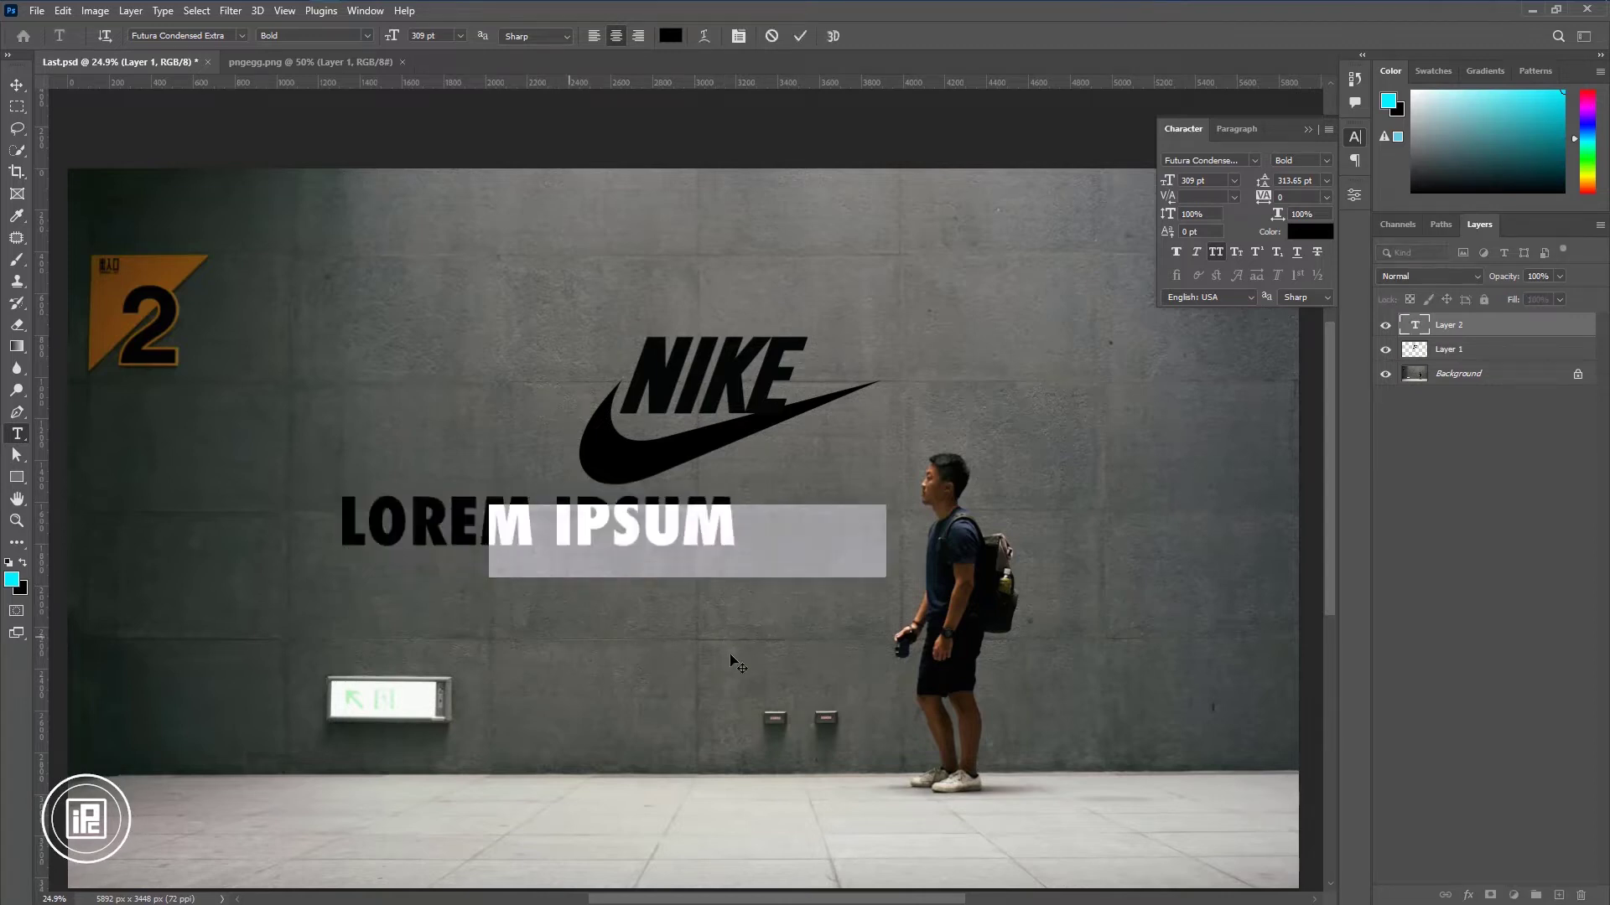
{"action": "type", "text": "JUST D"}
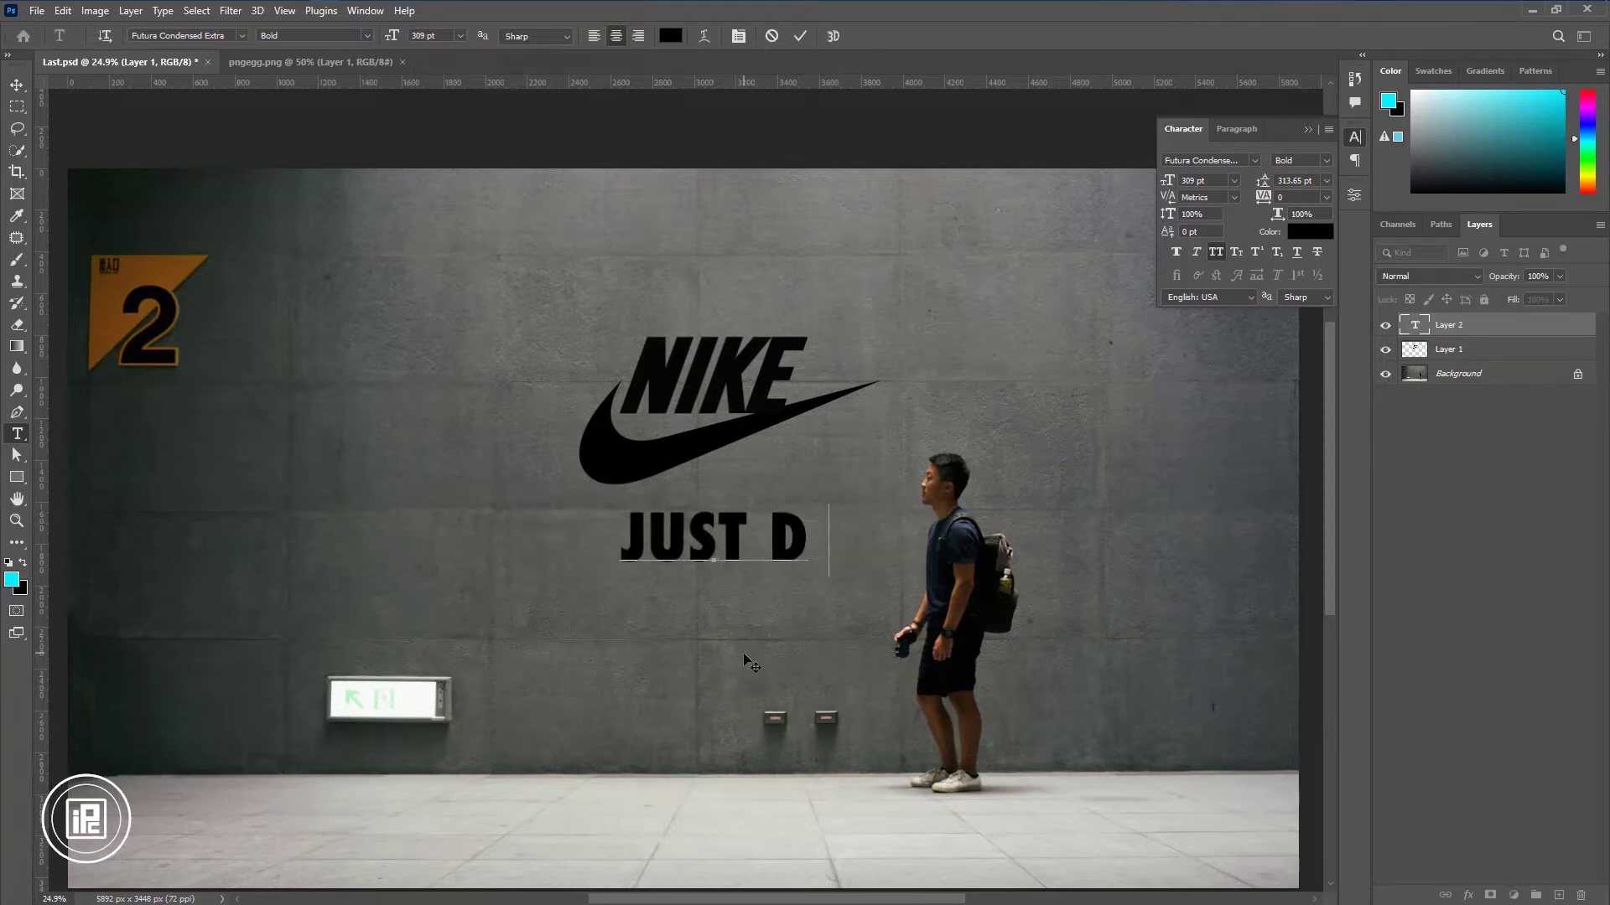
{"action": "type", "text": "O IT"}
{"action": "left_click", "coordinate": [800, 35]}
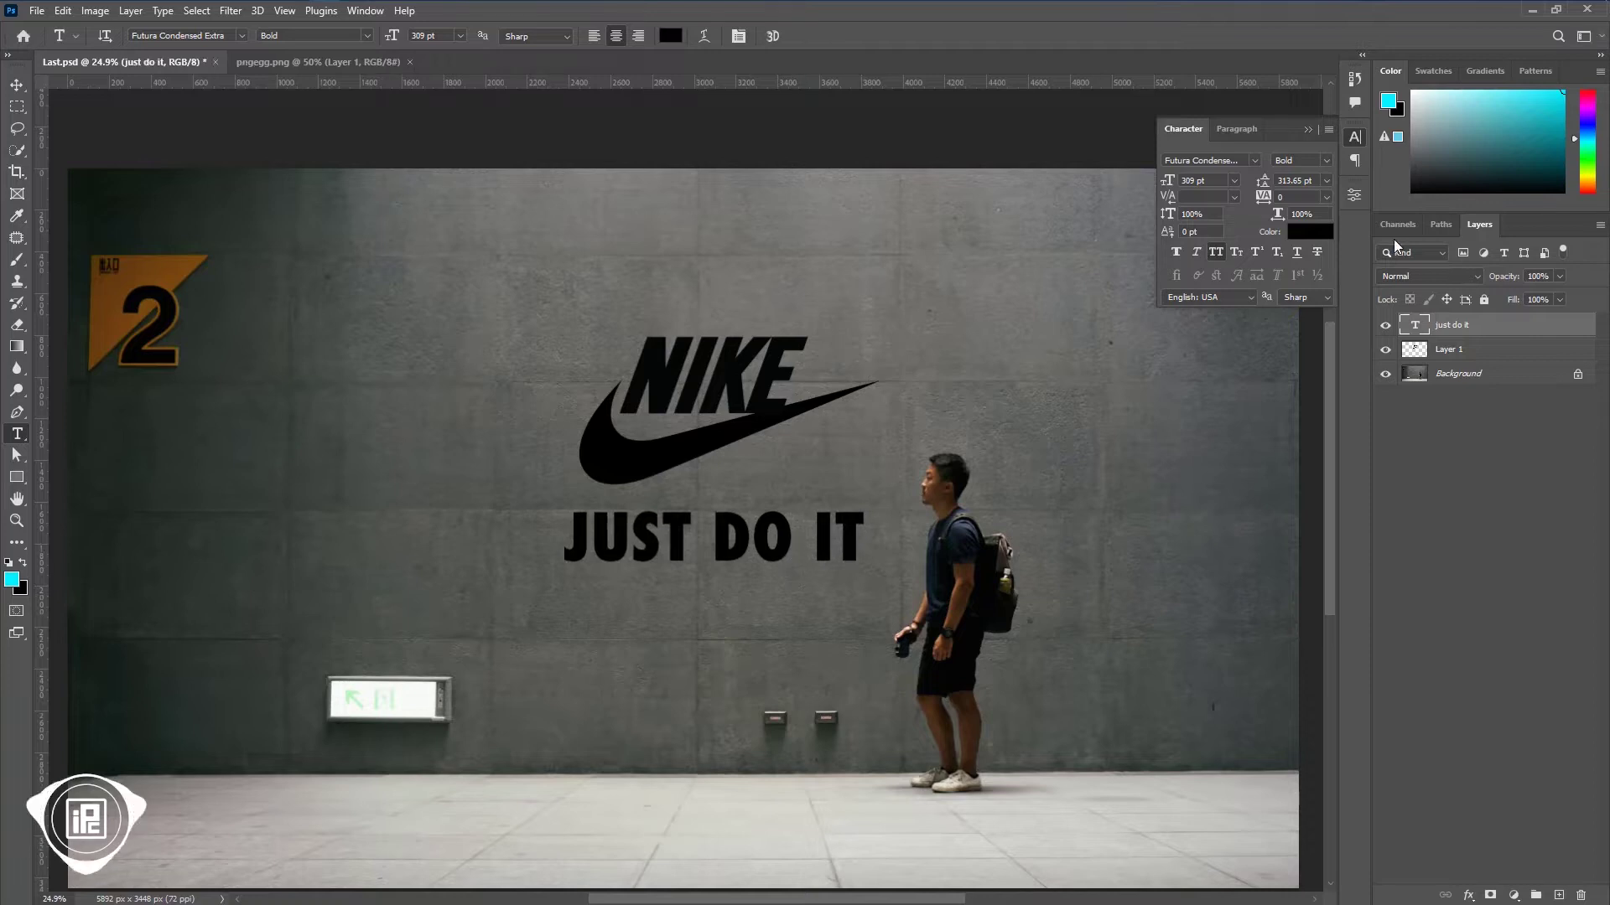
- Keep the slogan colour black and select the logo together with the text
{"action": "left_click", "coordinate": [669, 35]}
{"action": "left_click", "coordinate": [1418, 227]}
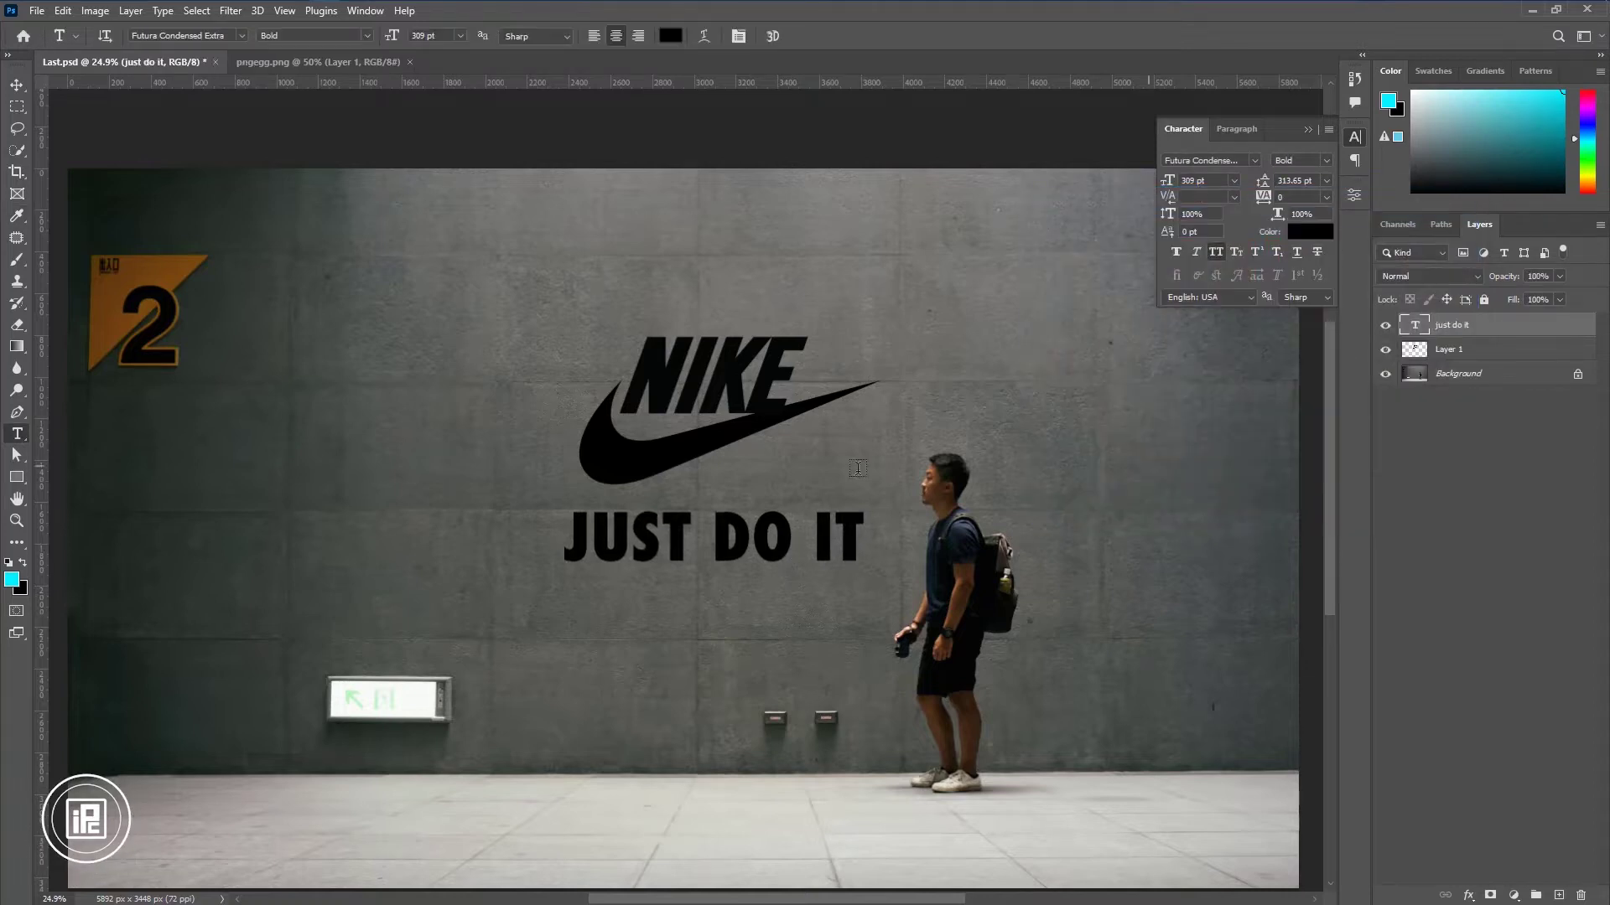
{"action": "left_click", "coordinate": [16, 85]}
{"action": "left_click", "coordinate": [734, 444], "text": "shift"}
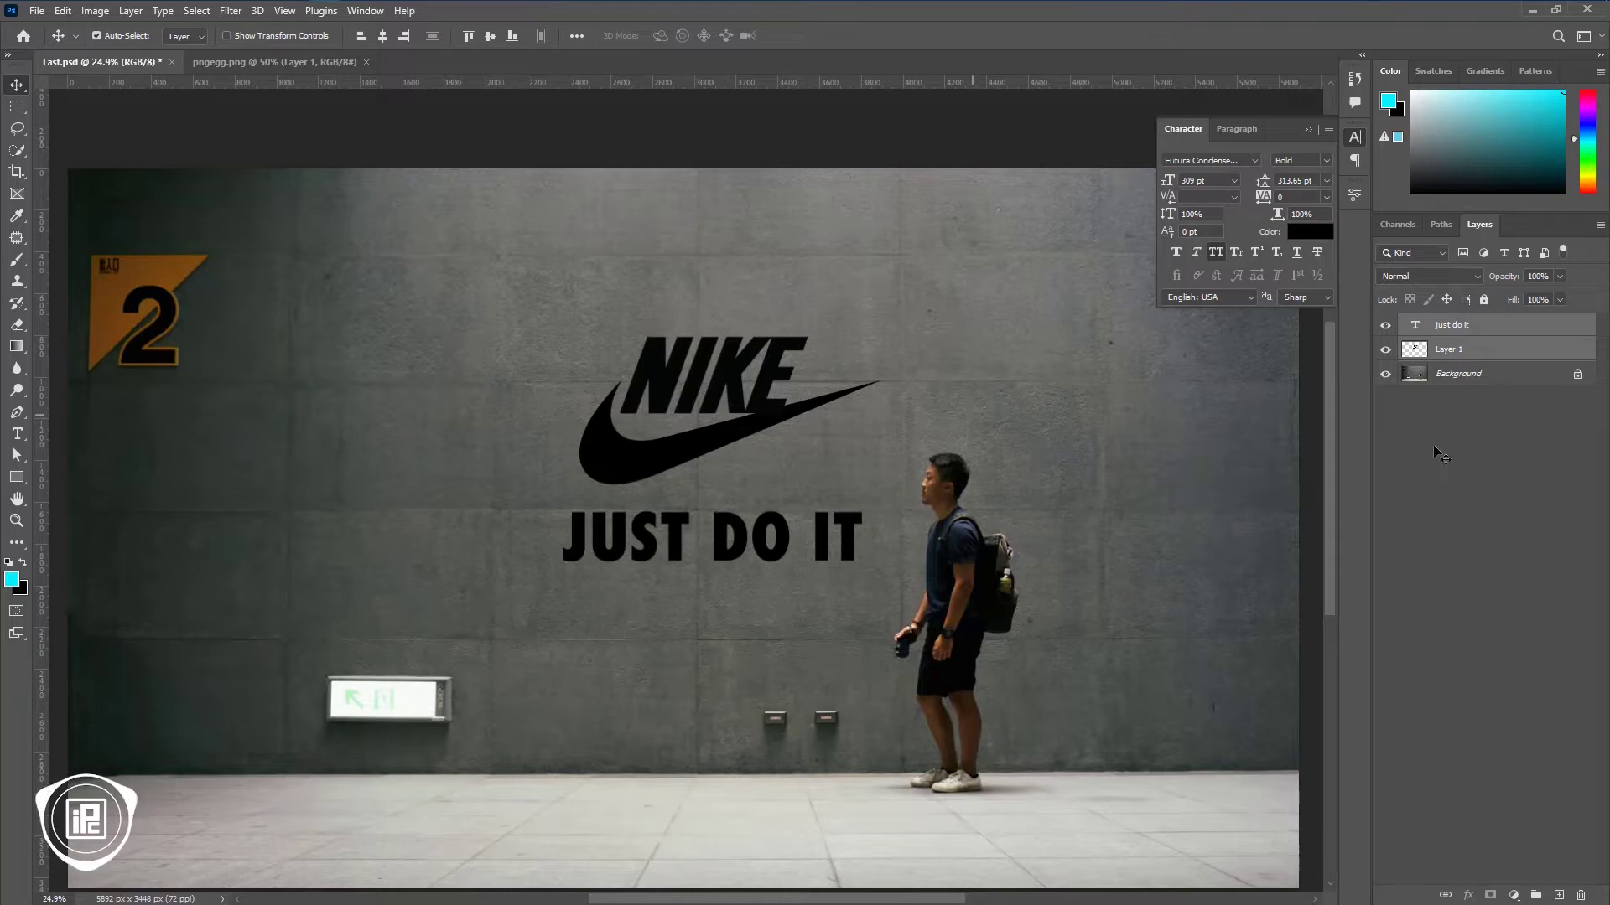
- Convert the logo and slogan into one smart object and enlarge it to about 171%
{"action": "right_click", "coordinate": [1490, 372]}
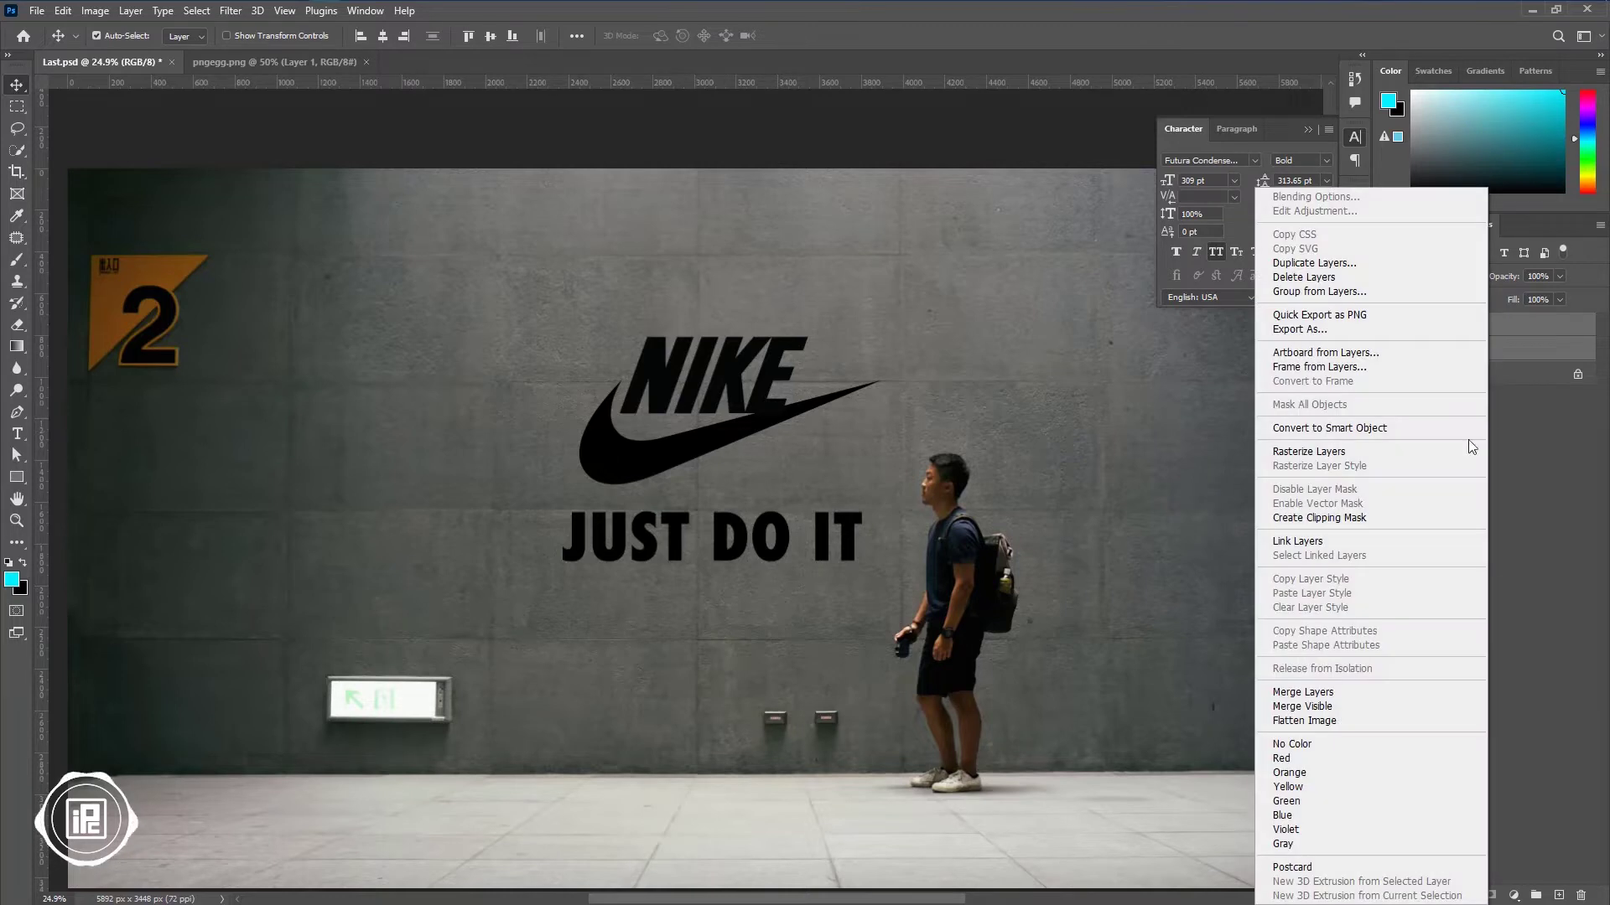
{"action": "left_click", "coordinate": [1317, 429]}
{"action": "key", "text": "ctrl+t"}
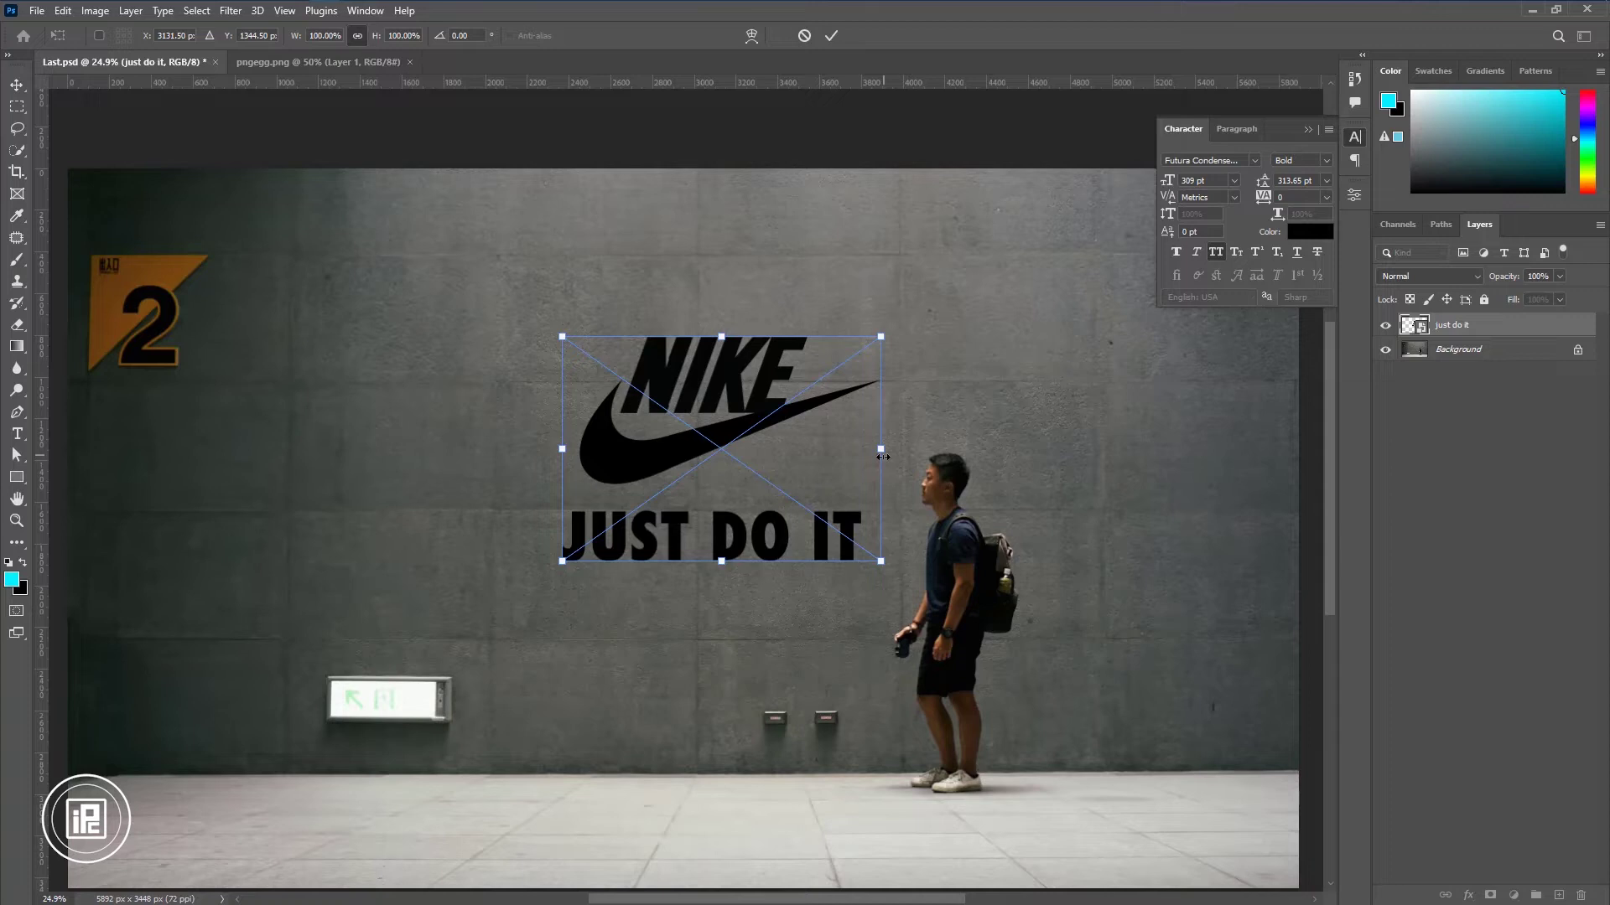
{"action": "mouse_move", "coordinate": [880, 449]}
{"action": "left_mouse_down"}
{"action": "mouse_move", "coordinate": [1057, 418]}
{"action": "mouse_move", "coordinate": [992, 448]}
{"action": "left_mouse_up"}
{"action": "key", "text": "Return"}
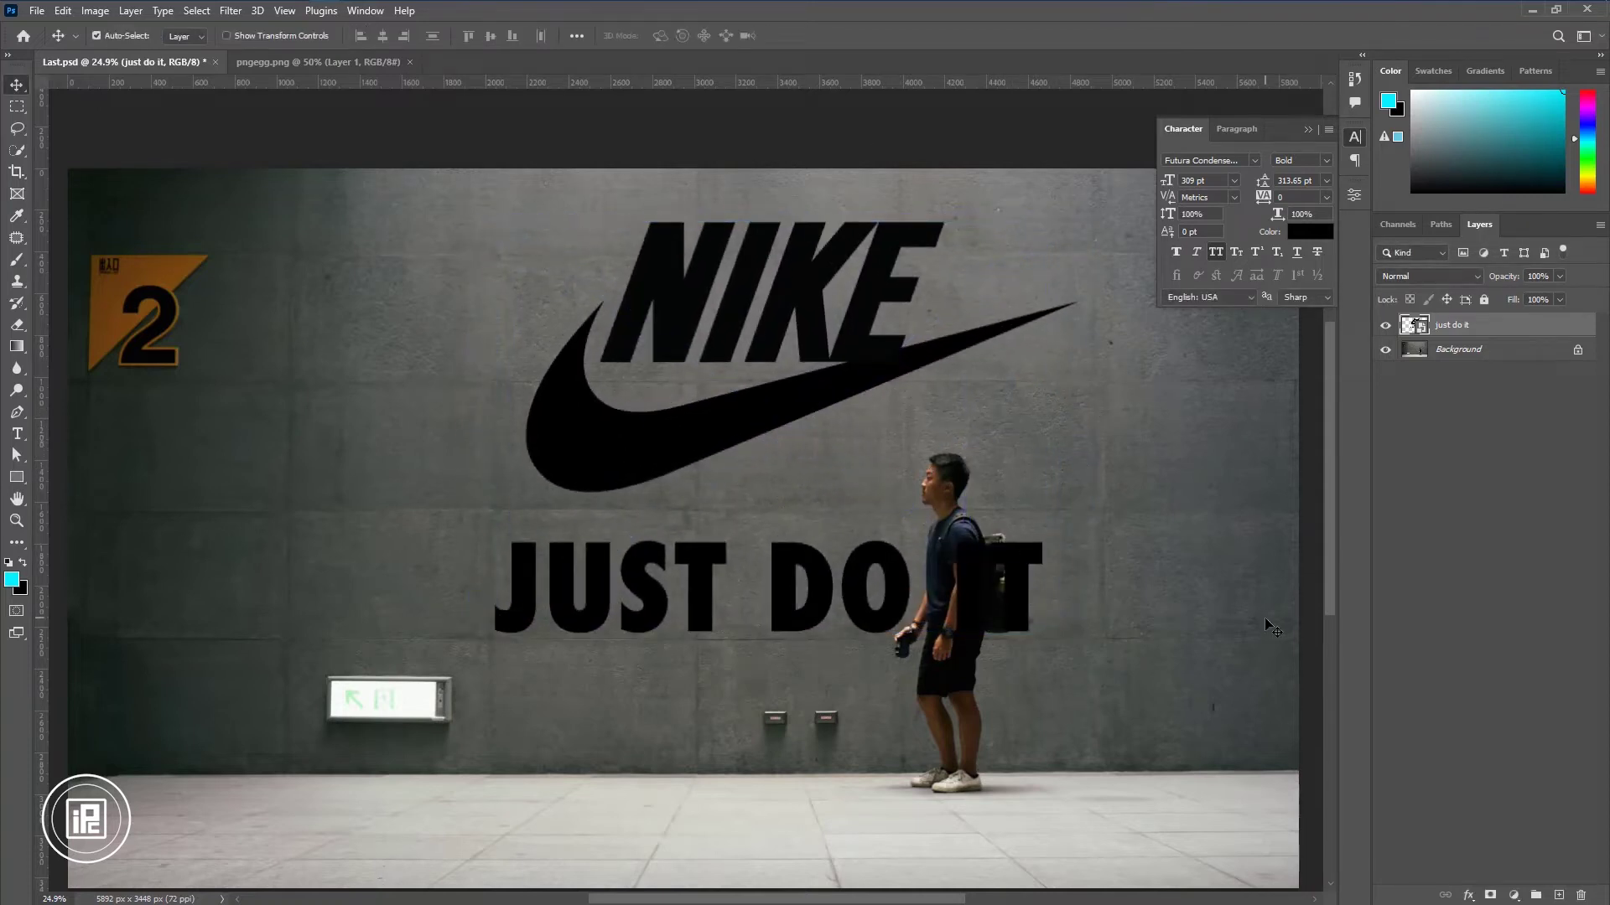
- Select the man as subject and mask him out of the lettering layer
{"action": "left_click", "coordinate": [383, 142]}
{"action": "key", "text": "w"}
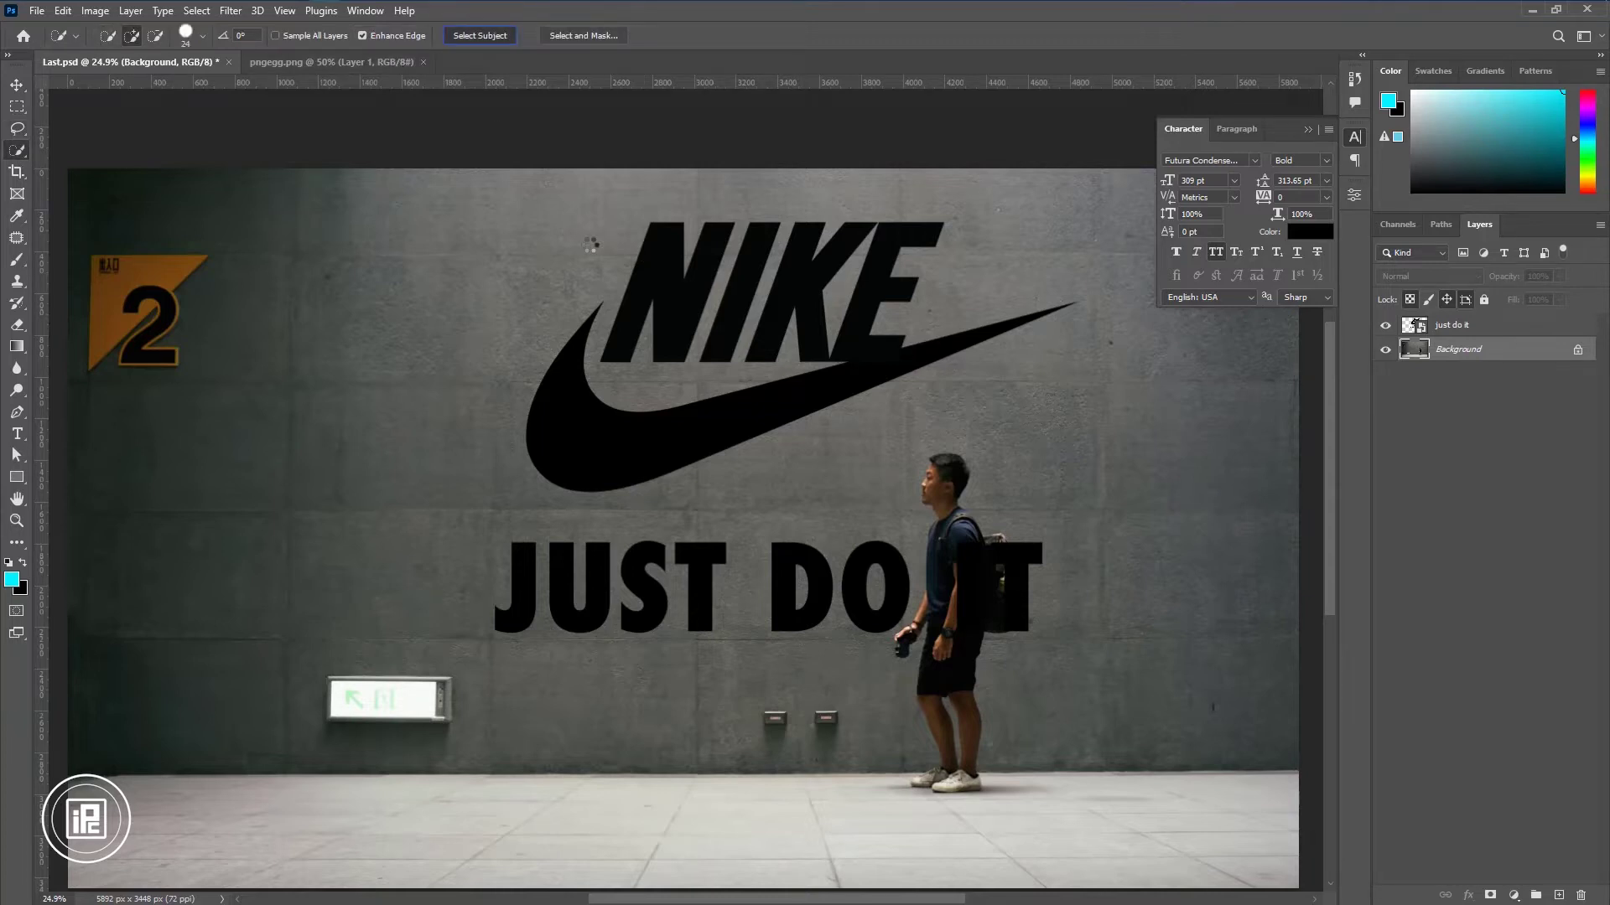
{"action": "left_click", "coordinate": [1453, 325]}
{"action": "left_click", "coordinate": [197, 11]}
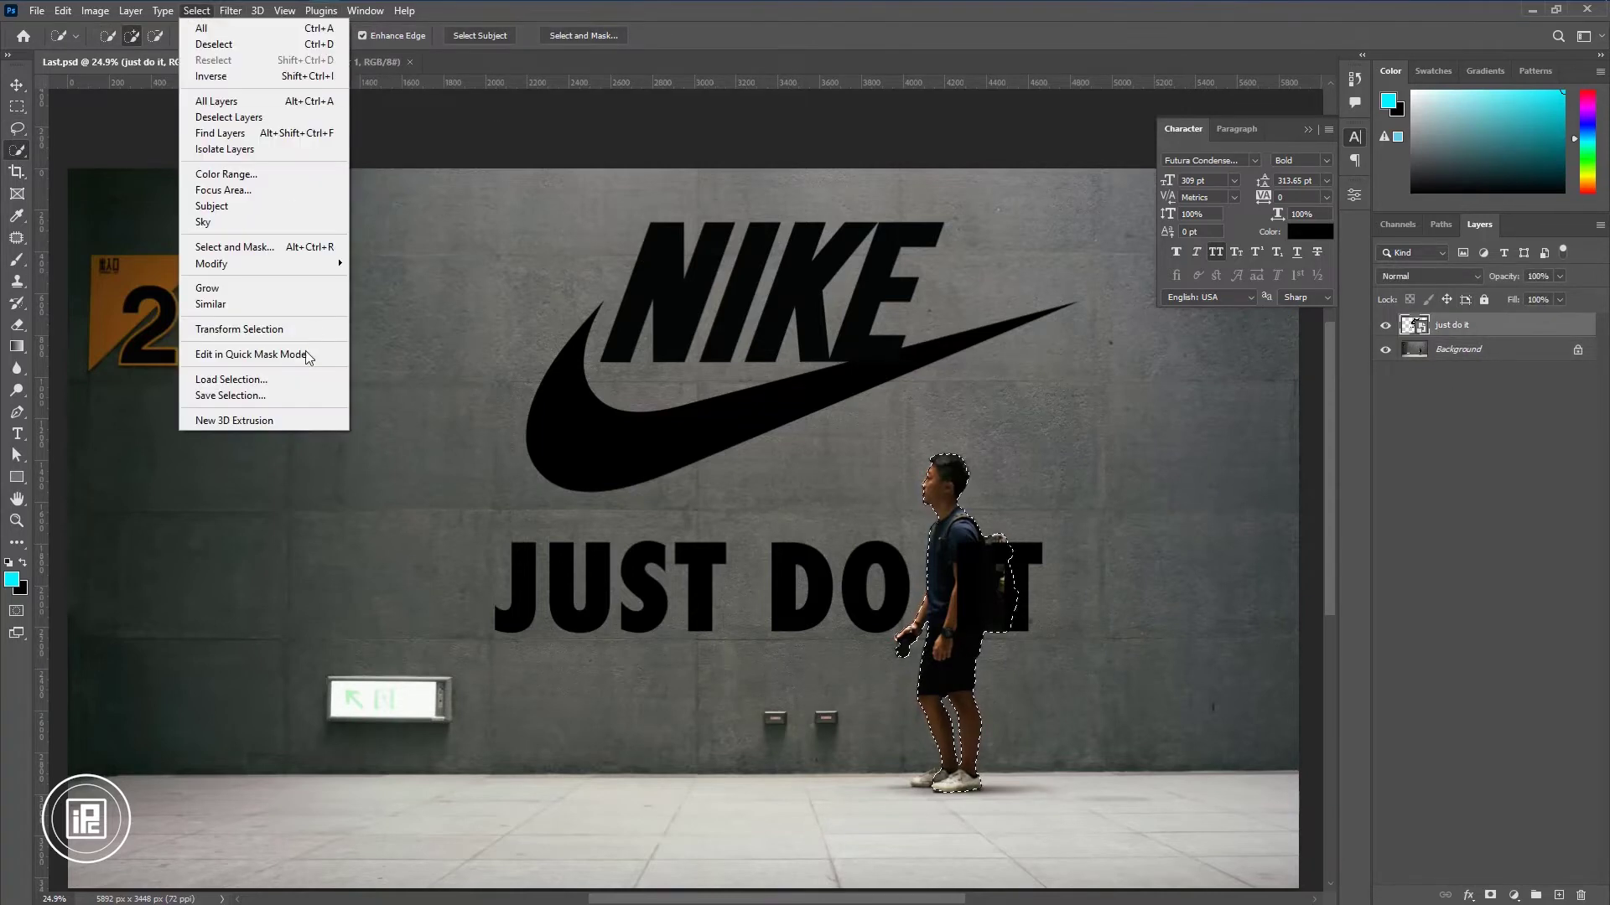
{"action": "key", "text": "Escape"}
{"action": "left_click", "coordinate": [1490, 895]}
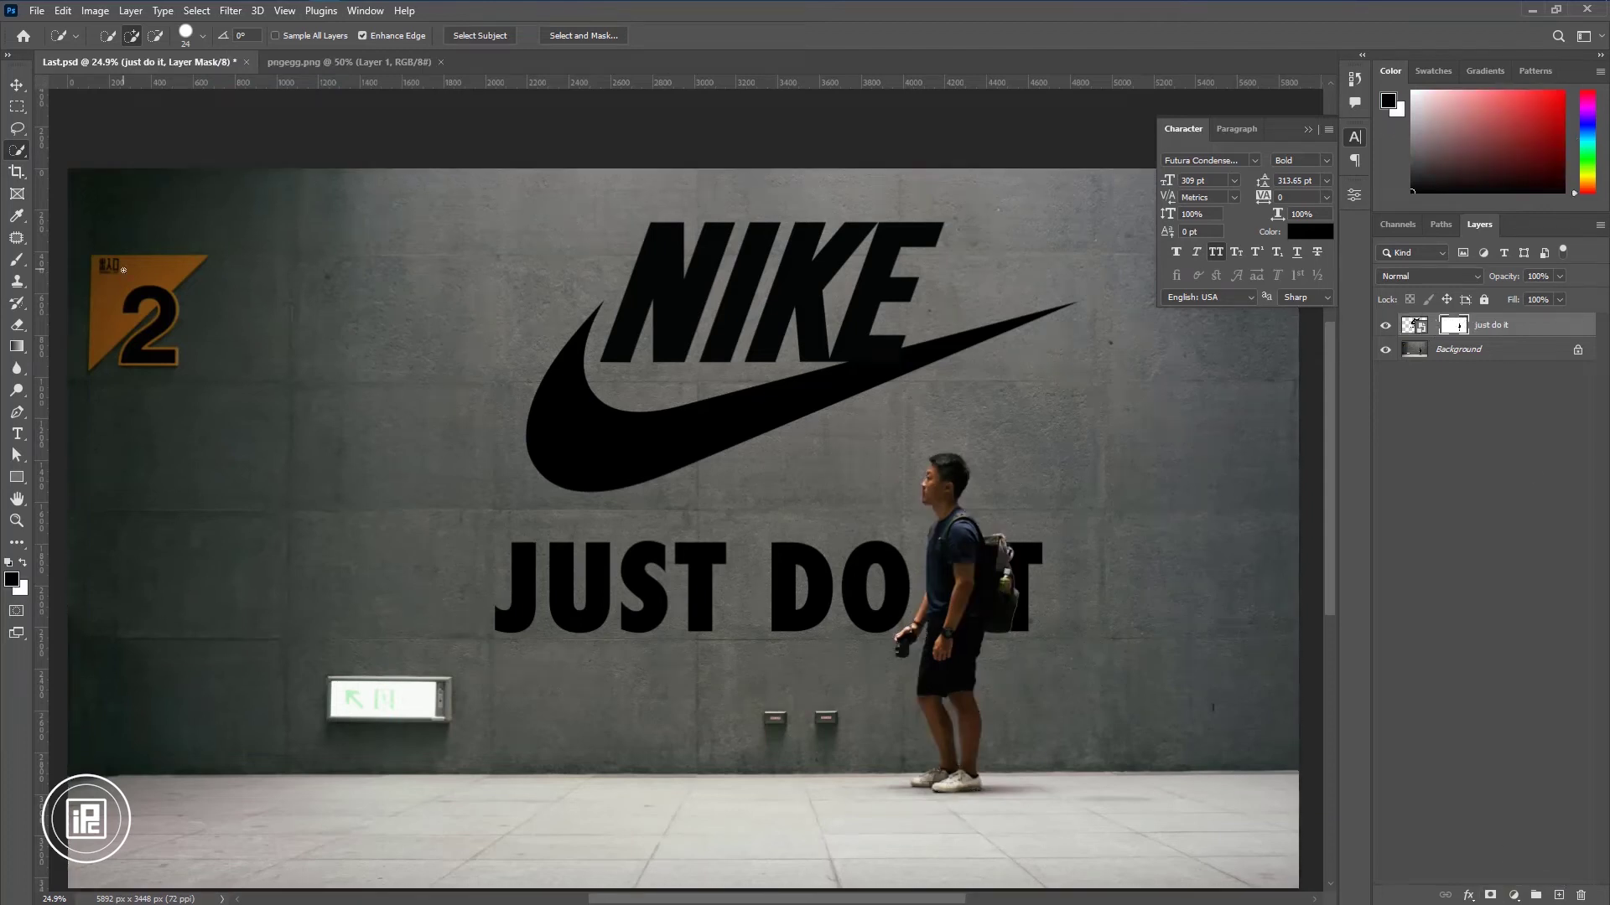
- Nudge the lettering into place and enlarge it further
{"action": "key", "text": "v"}
{"action": "left_click", "coordinate": [1415, 326]}
{"action": "left_click_drag", "start_coordinate": [766, 413], "coordinate": [755, 416]}
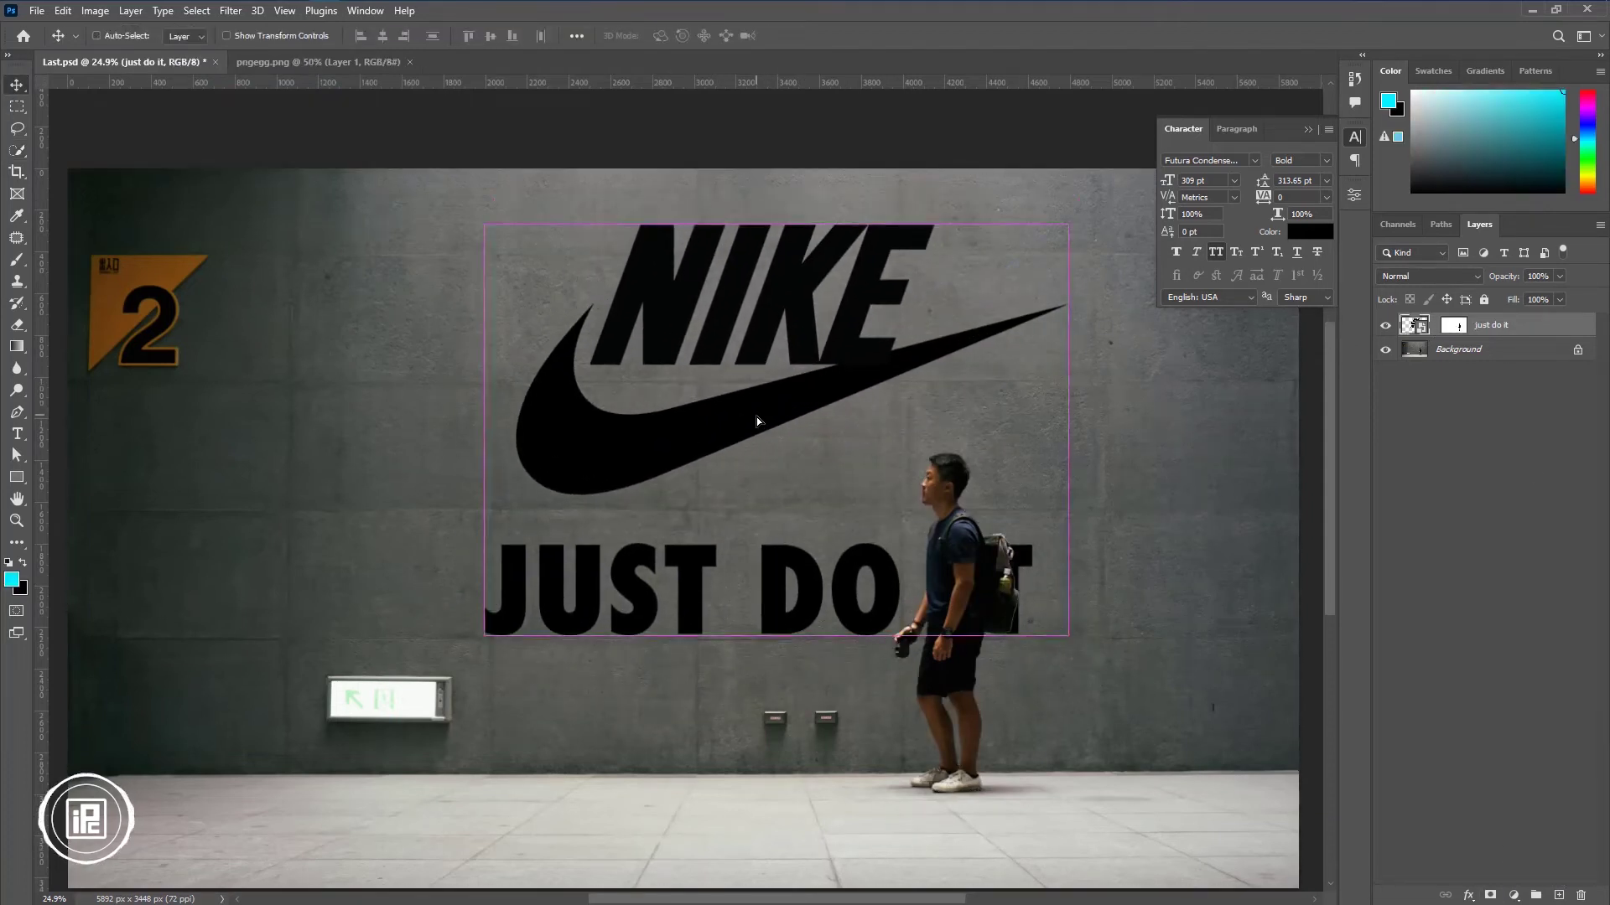
{"action": "key", "text": "ctrl+t"}
{"action": "left_click_drag", "start_coordinate": [1067, 226], "coordinate": [1094, 194]}
{"action": "key", "text": "Return"}
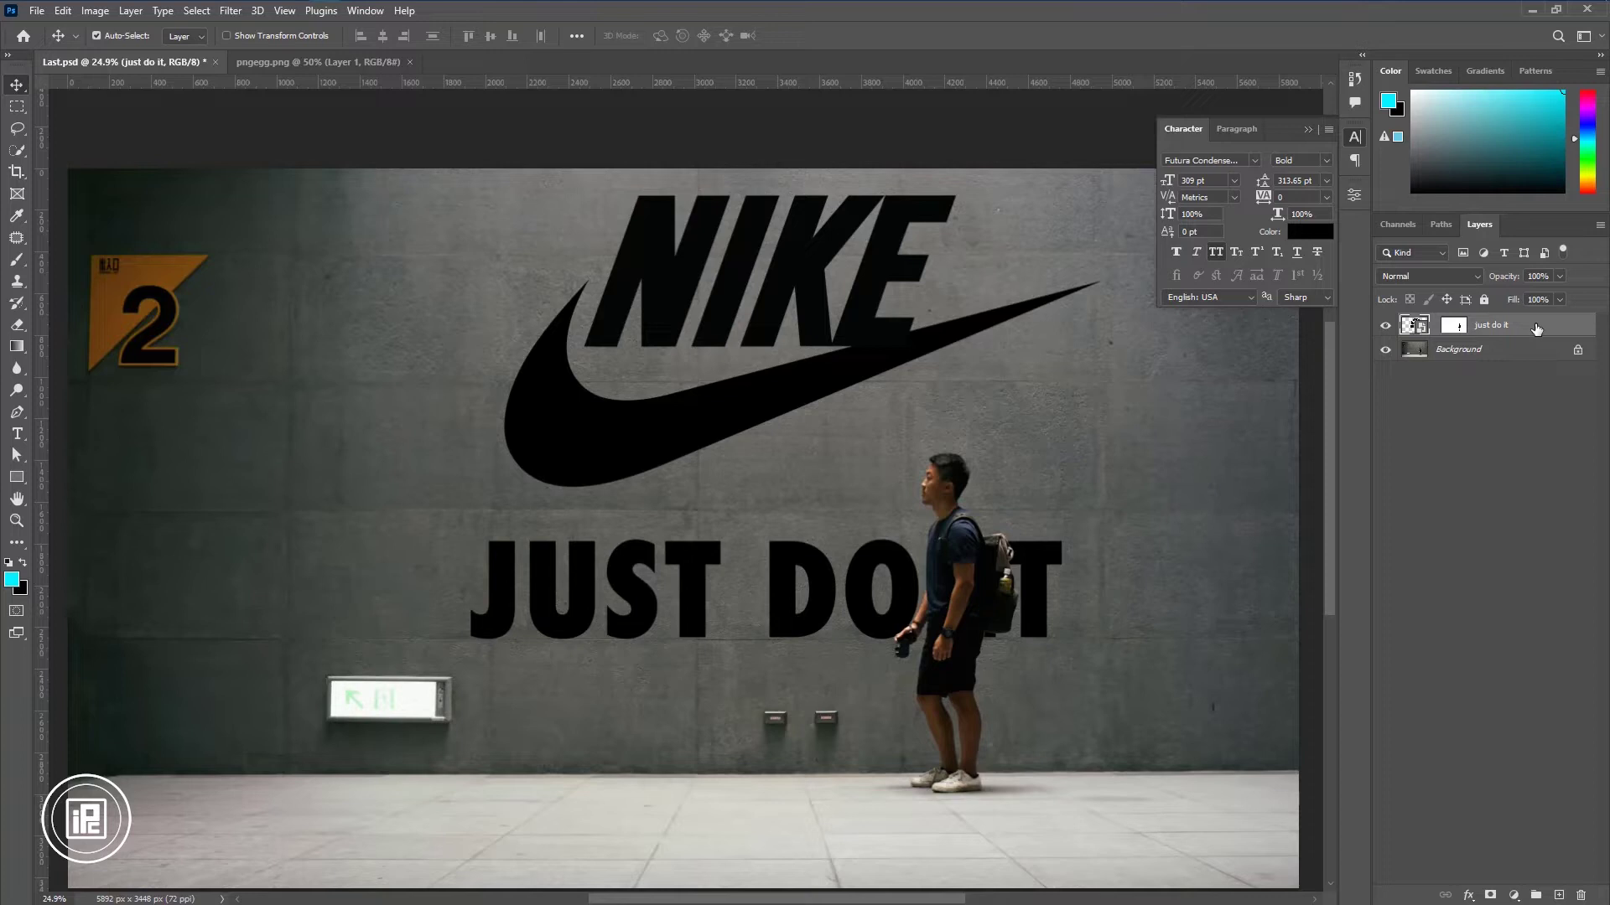
- Set the lettering's Fill Opacity to 0 and add an Inner Shadow
{"action": "double_click", "coordinate": [1535, 328]}
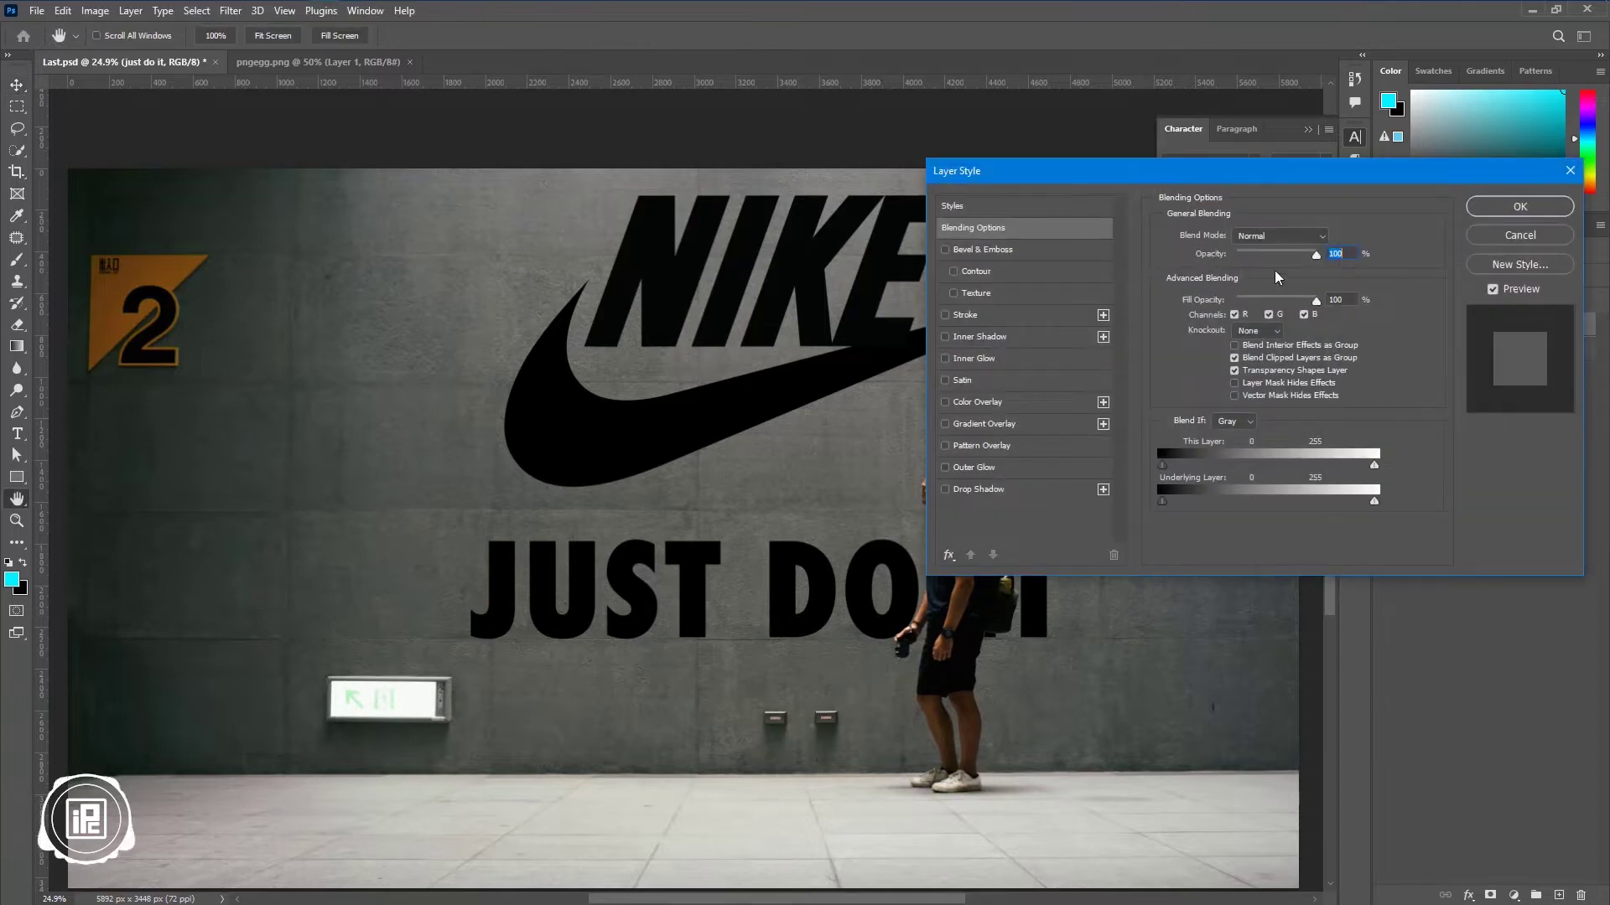
{"action": "left_click_drag", "start_coordinate": [1315, 300], "coordinate": [1236, 300]}
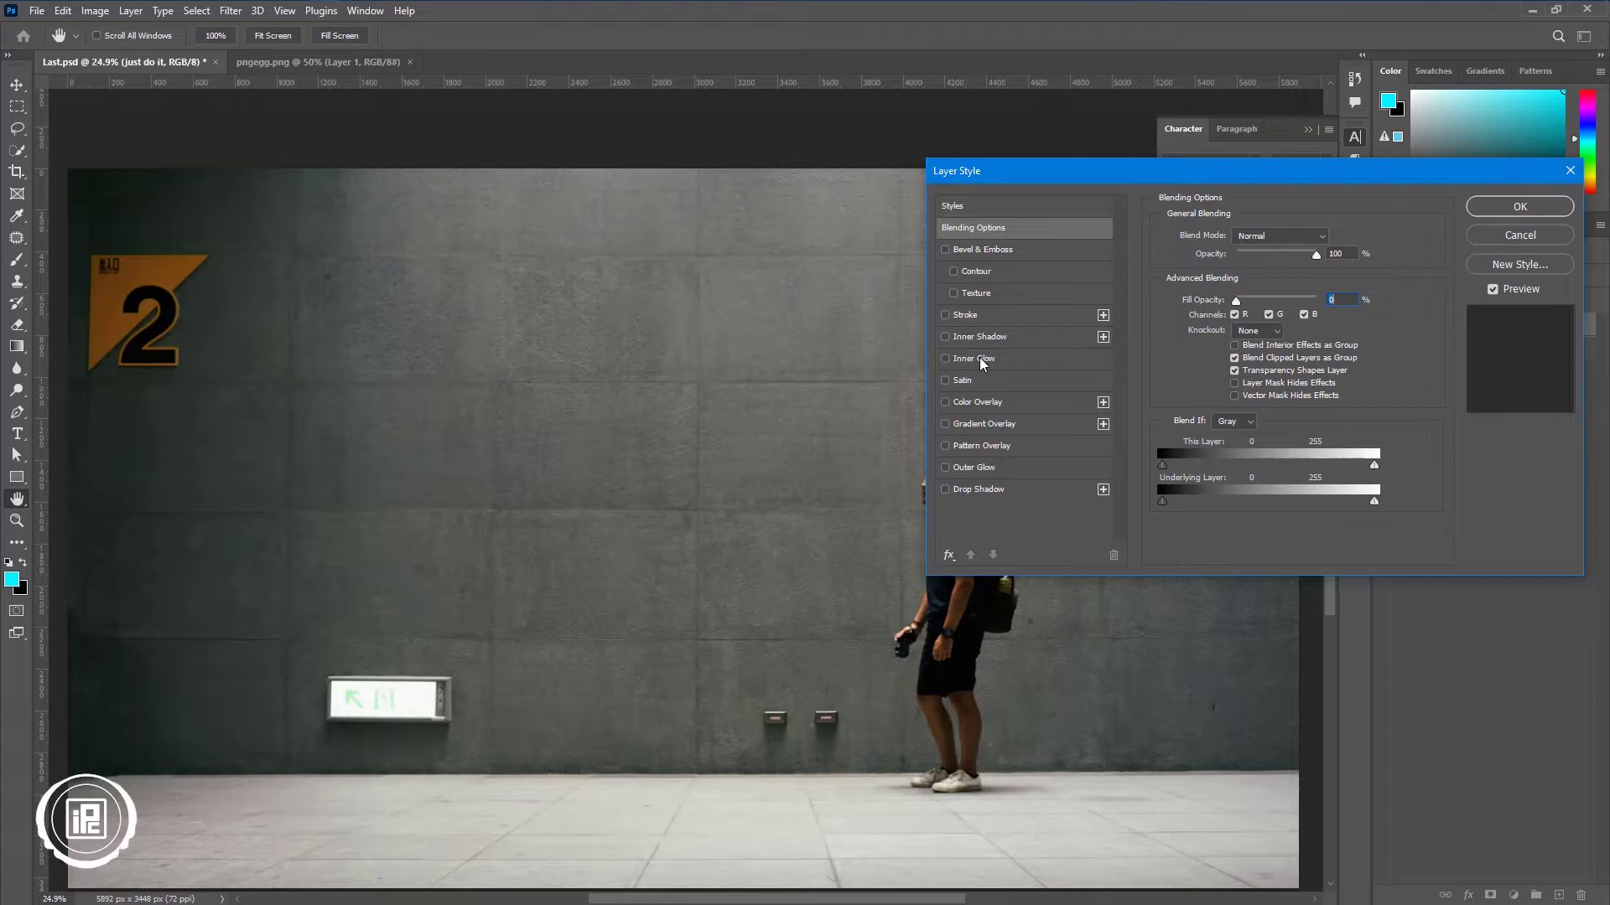
{"action": "left_click", "coordinate": [980, 335]}
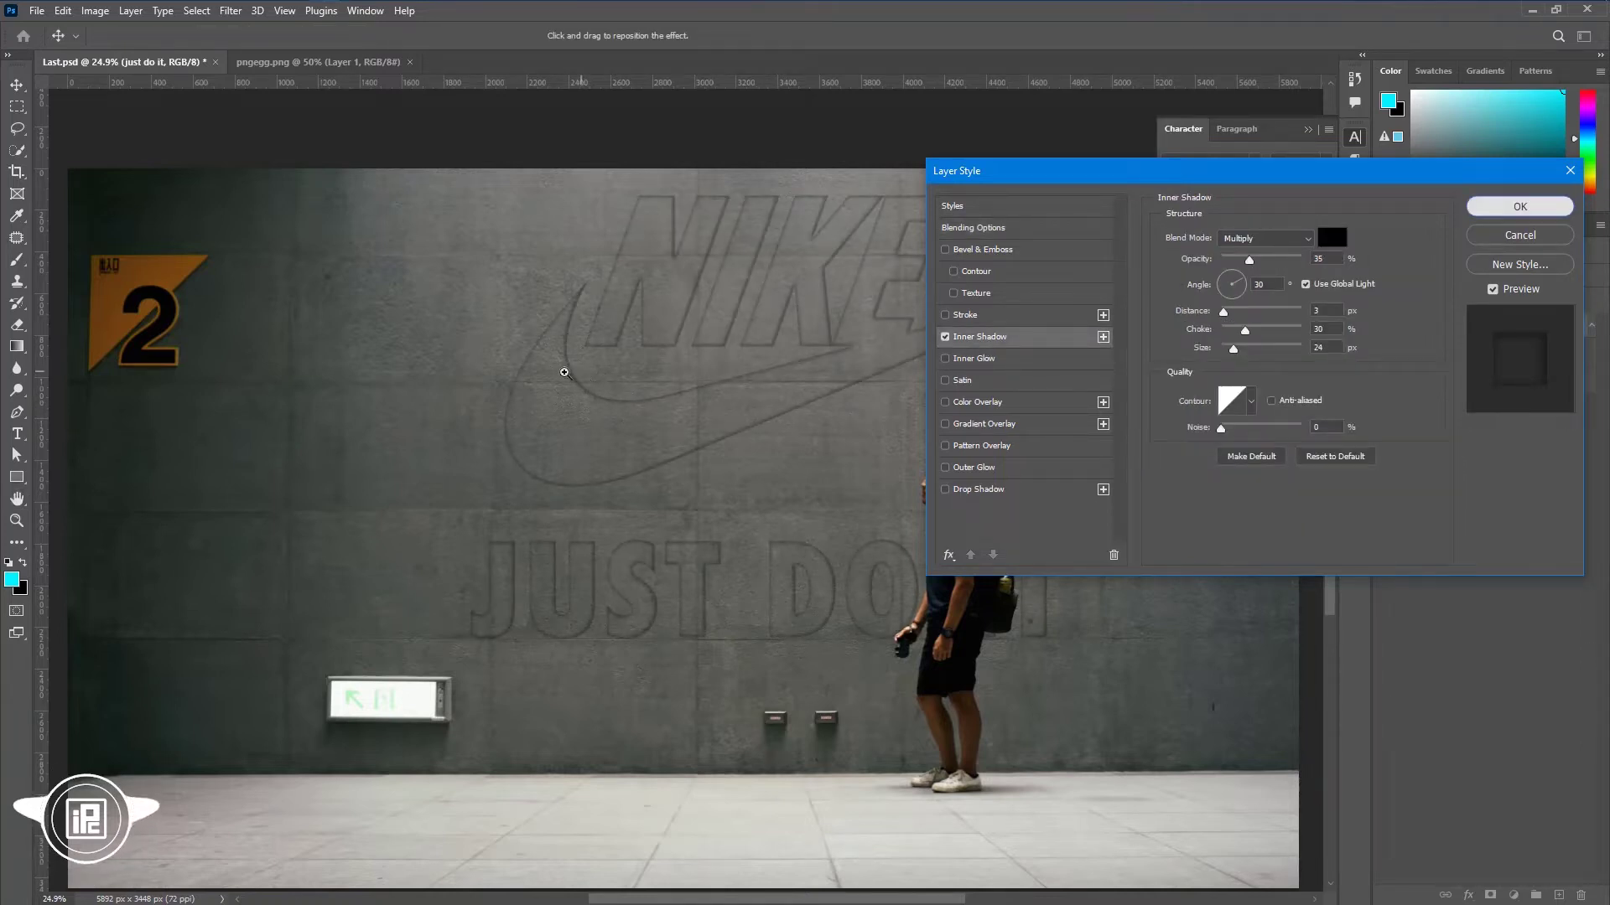
{"action": "key", "text": "Return"}
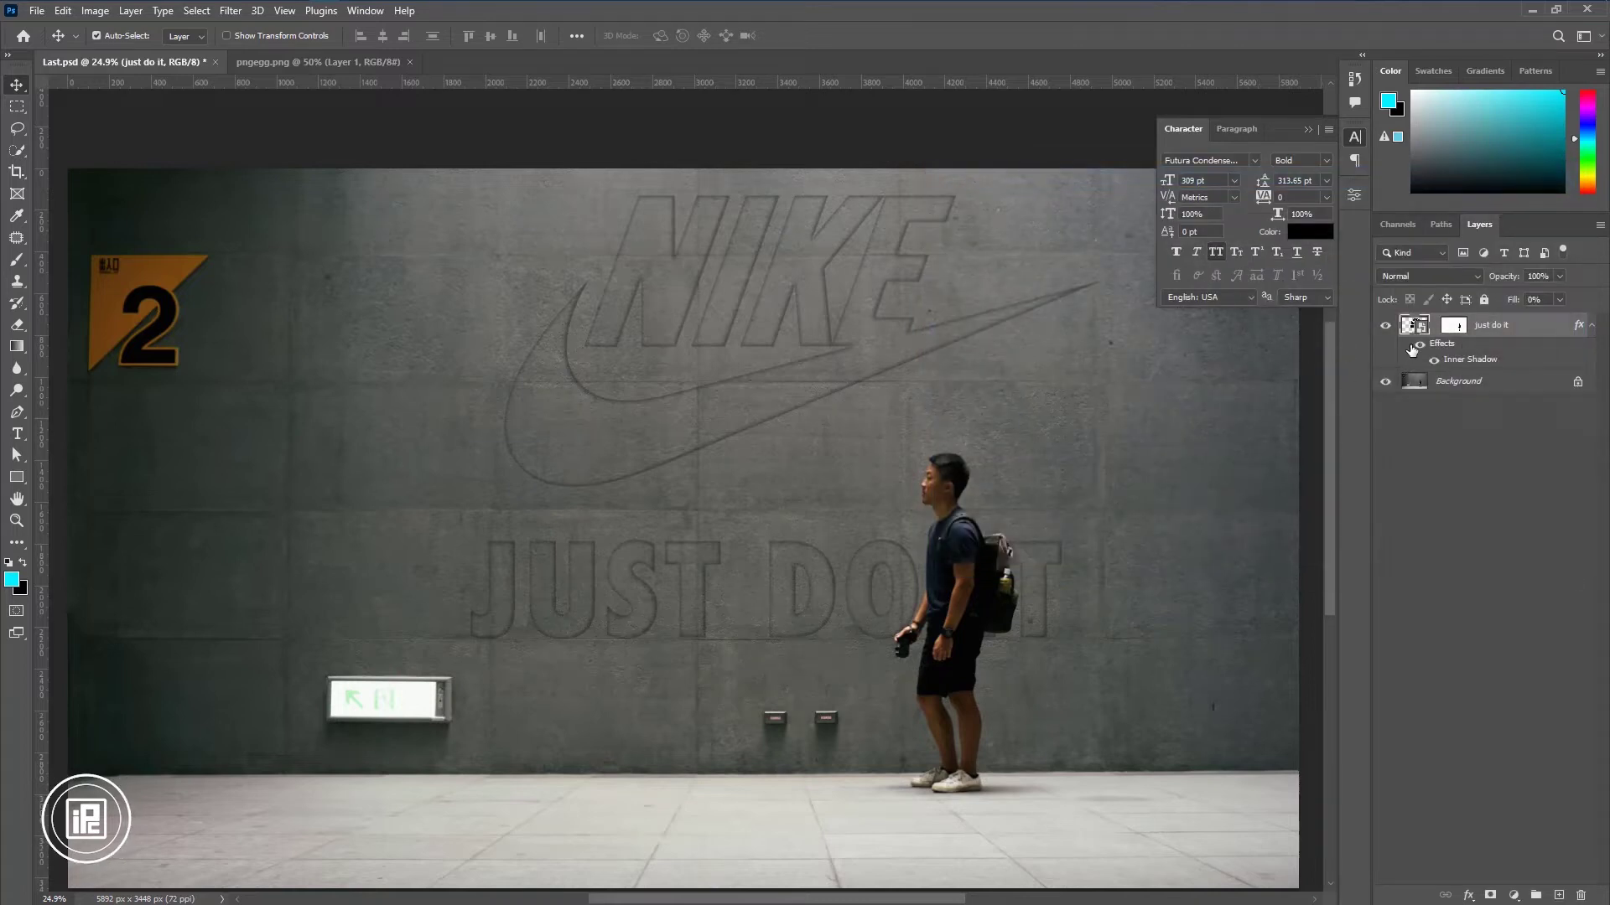
- Tune the Inner Shadow: distance 18 px, tighter choke and a larger size
{"action": "double_click", "coordinate": [1460, 361]}
{"action": "left_click_drag", "start_coordinate": [1076, 171], "coordinate": [994, 152]}
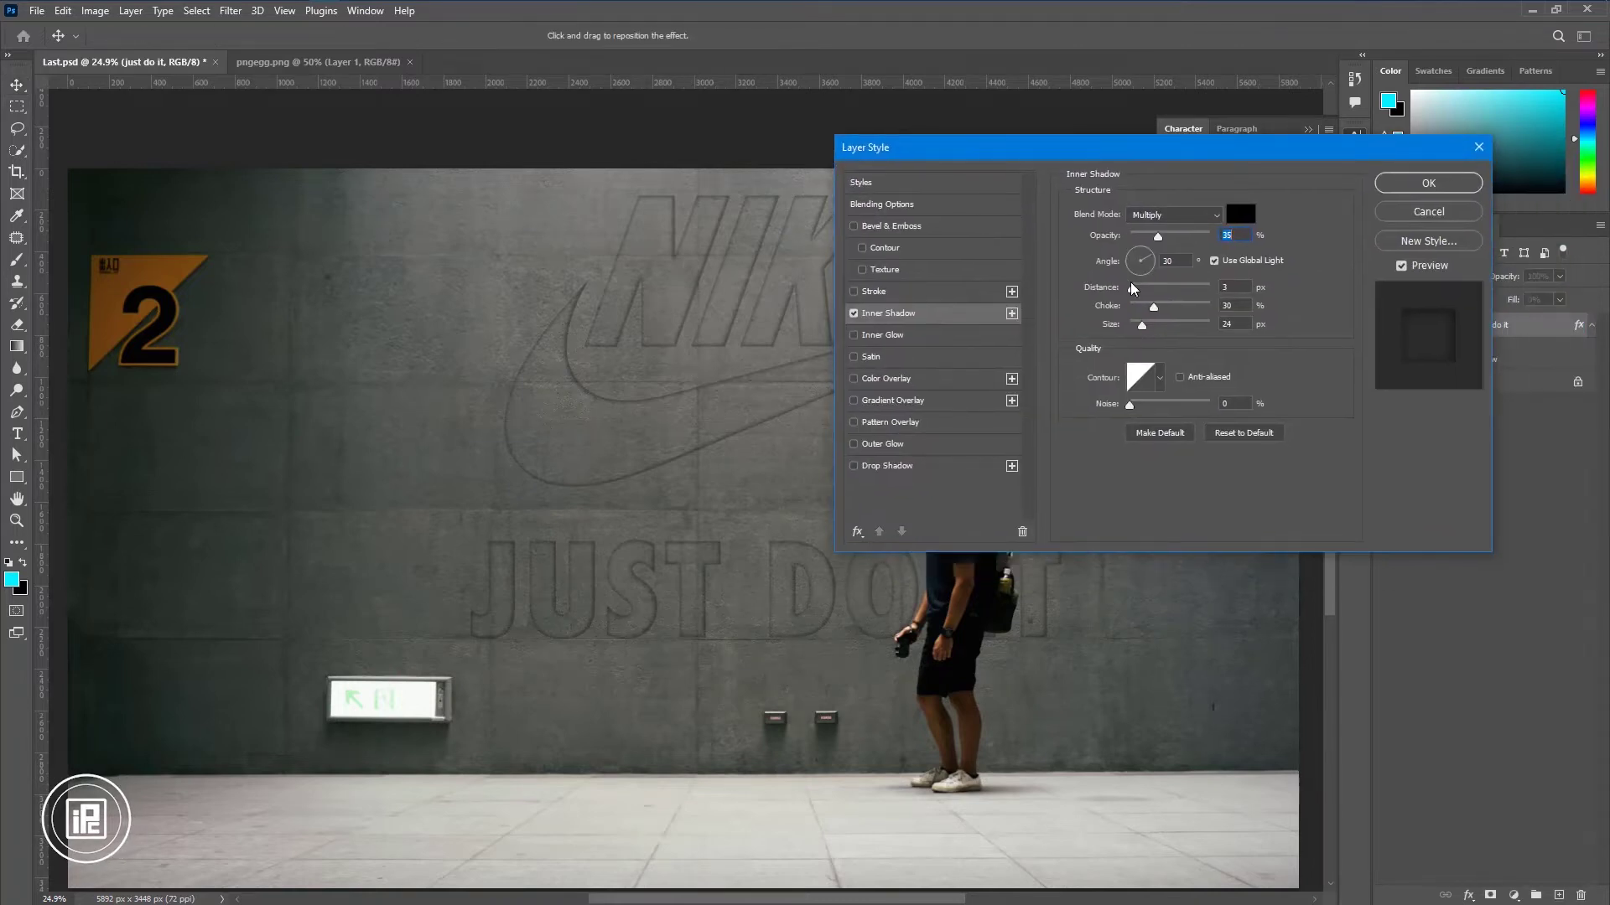
{"action": "left_click", "coordinate": [1145, 291]}
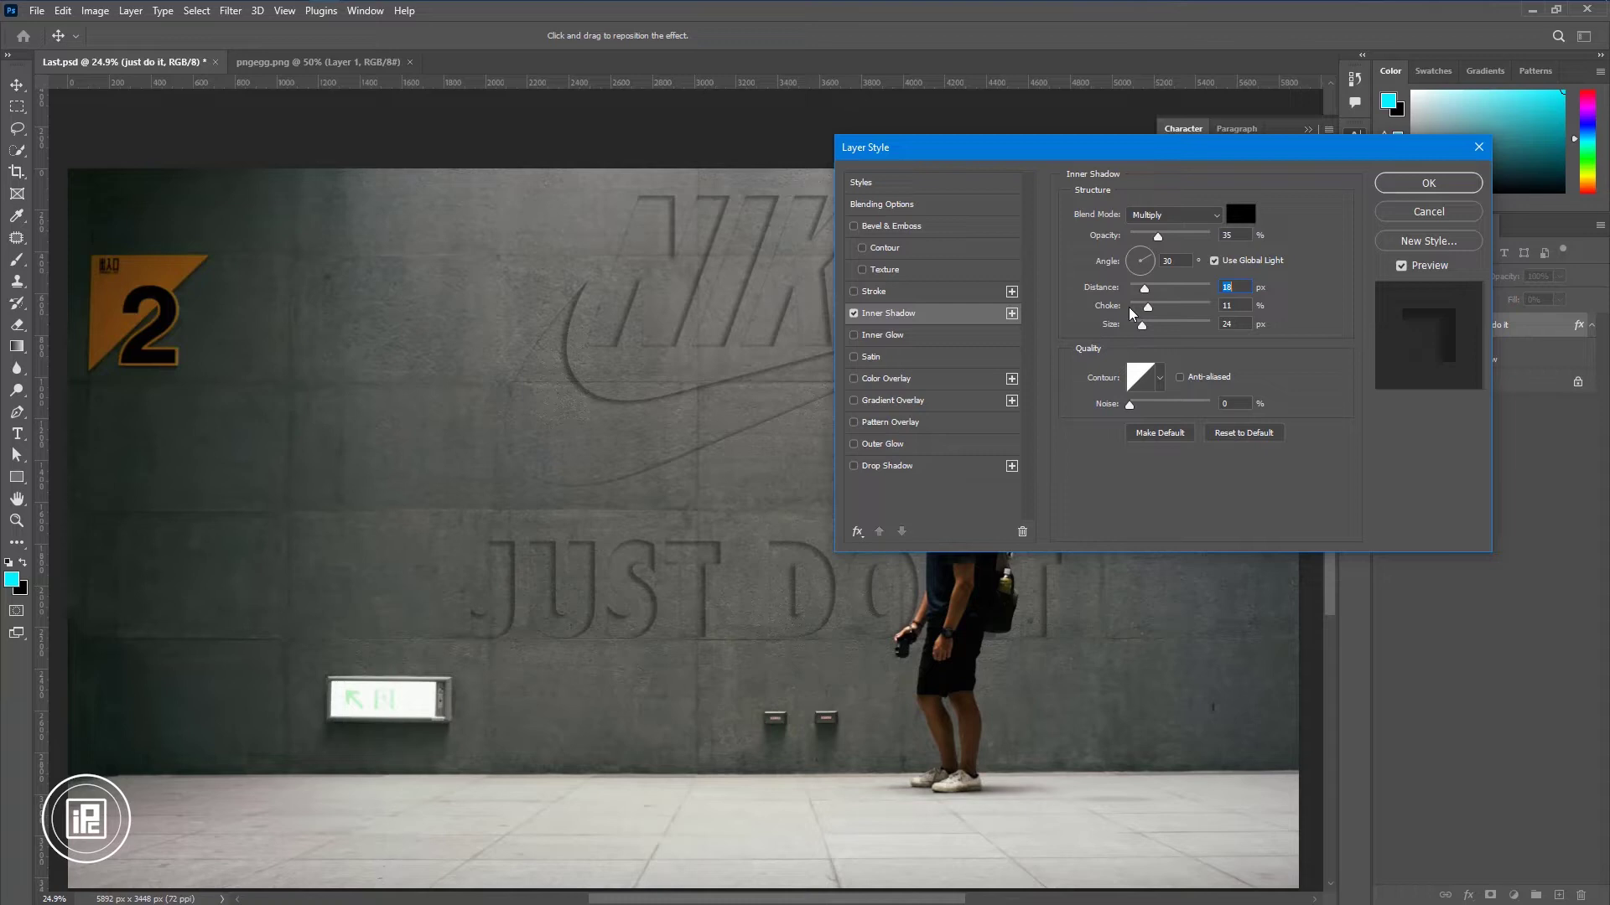
{"action": "mouse_move", "coordinate": [1130, 310]}
{"action": "left_mouse_down"}
{"action": "mouse_move", "coordinate": [1112, 313]}
{"action": "mouse_move", "coordinate": [1221, 306]}
{"action": "mouse_move", "coordinate": [1138, 330]}
{"action": "left_mouse_up"}
{"action": "left_click_drag", "start_coordinate": [1135, 333], "coordinate": [1141, 332]}
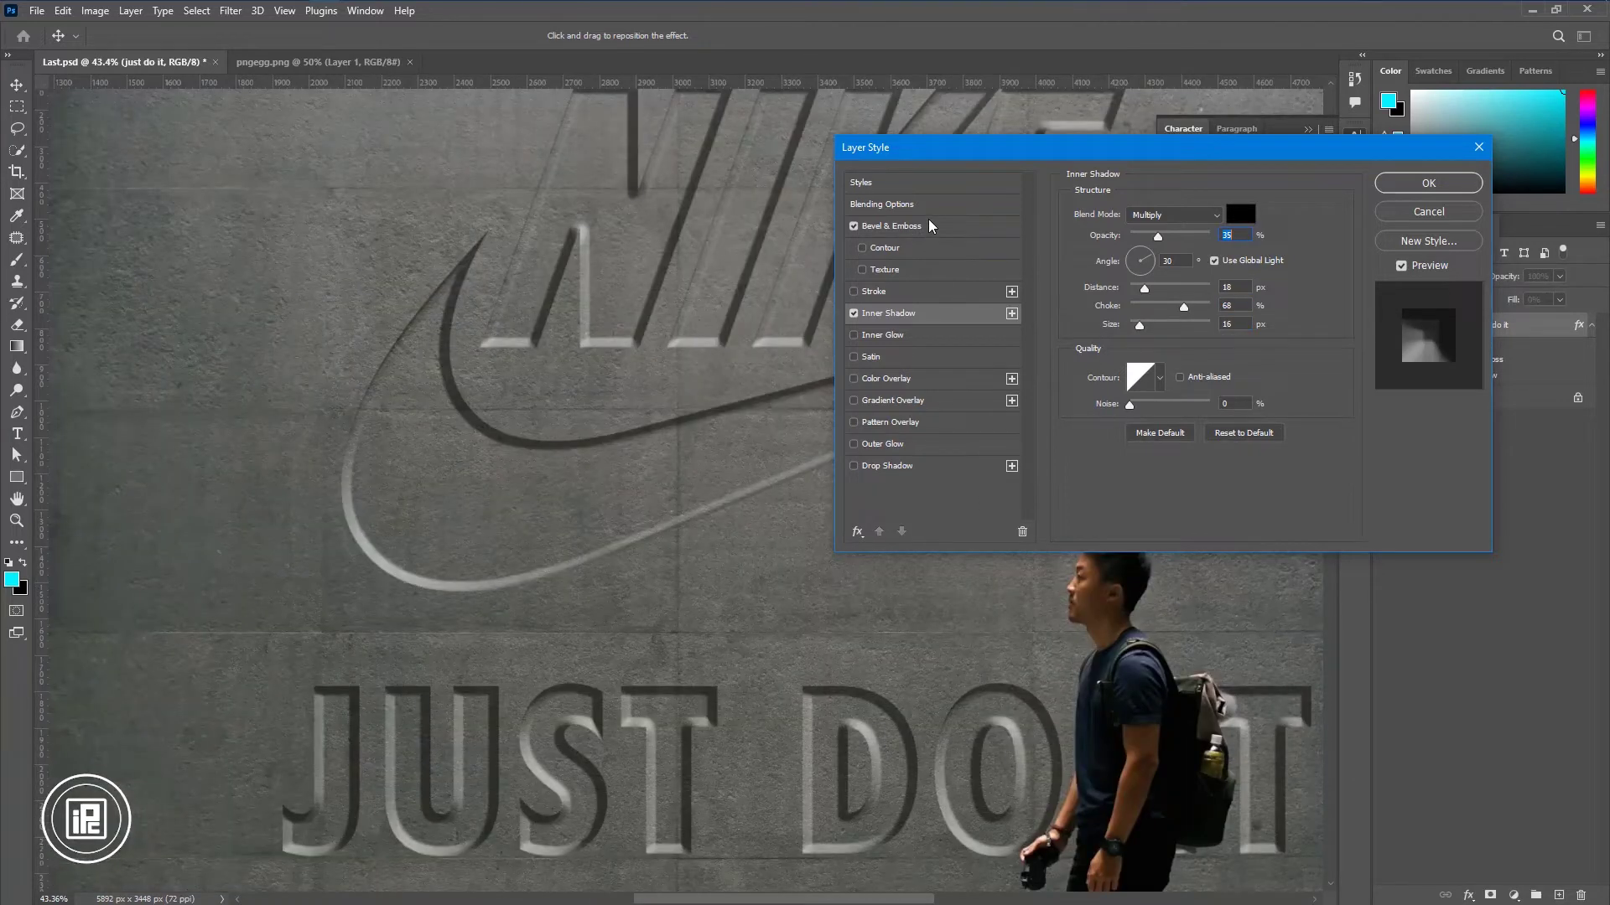
- Add Bevel & Emboss to the lettering with a darker shadow side
{"action": "left_click", "coordinate": [929, 223]}
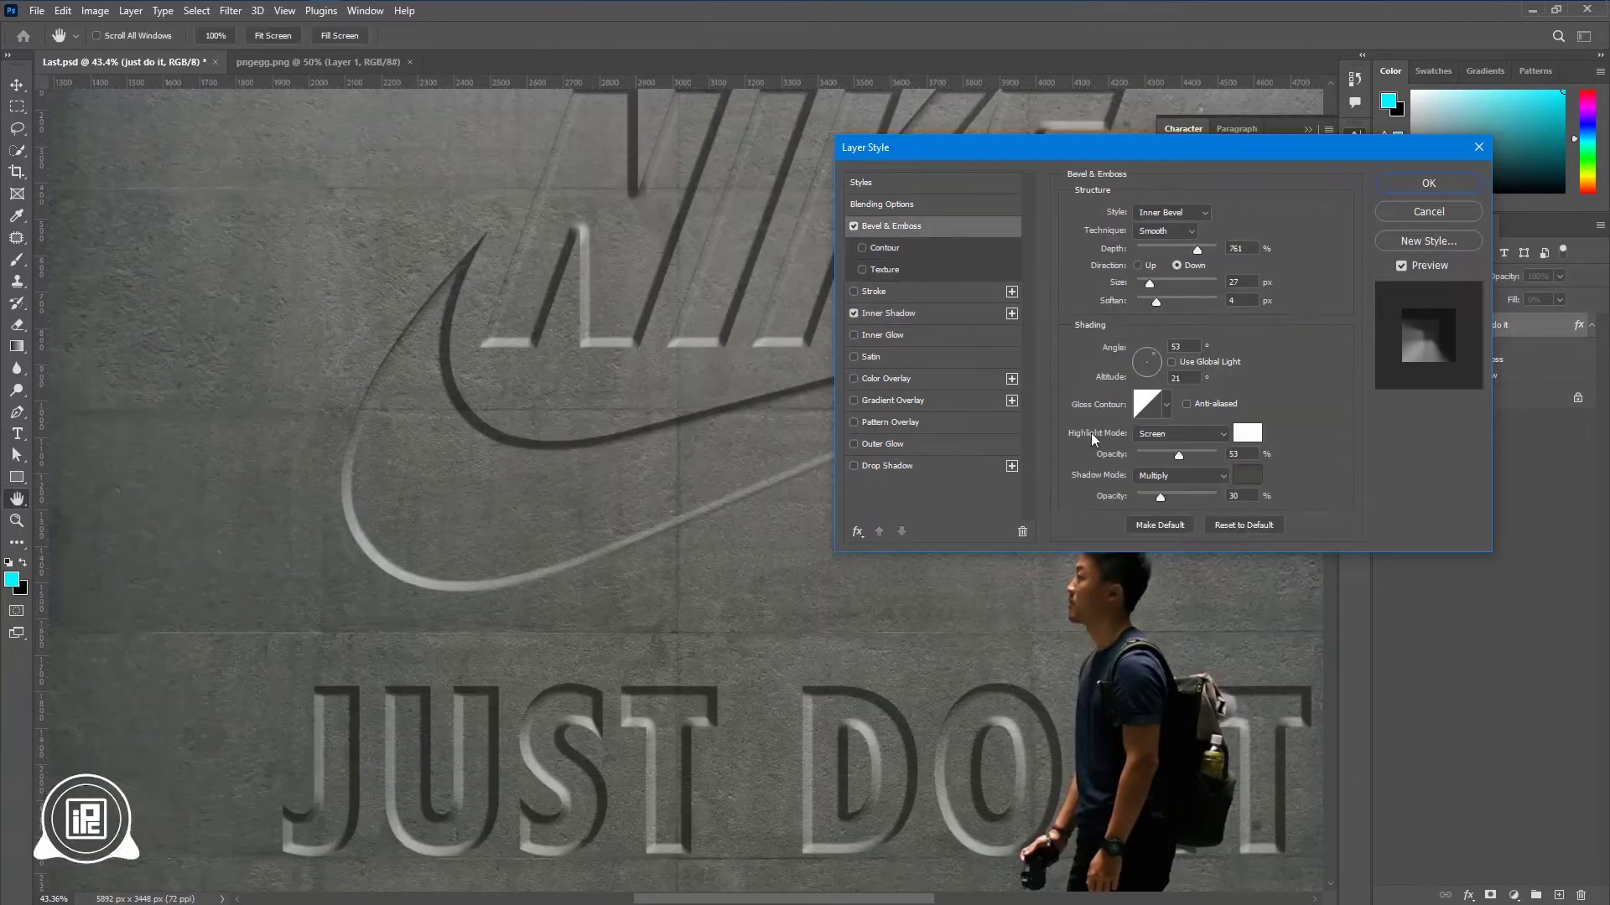
{"action": "left_click_drag", "start_coordinate": [1140, 502], "coordinate": [1163, 489]}
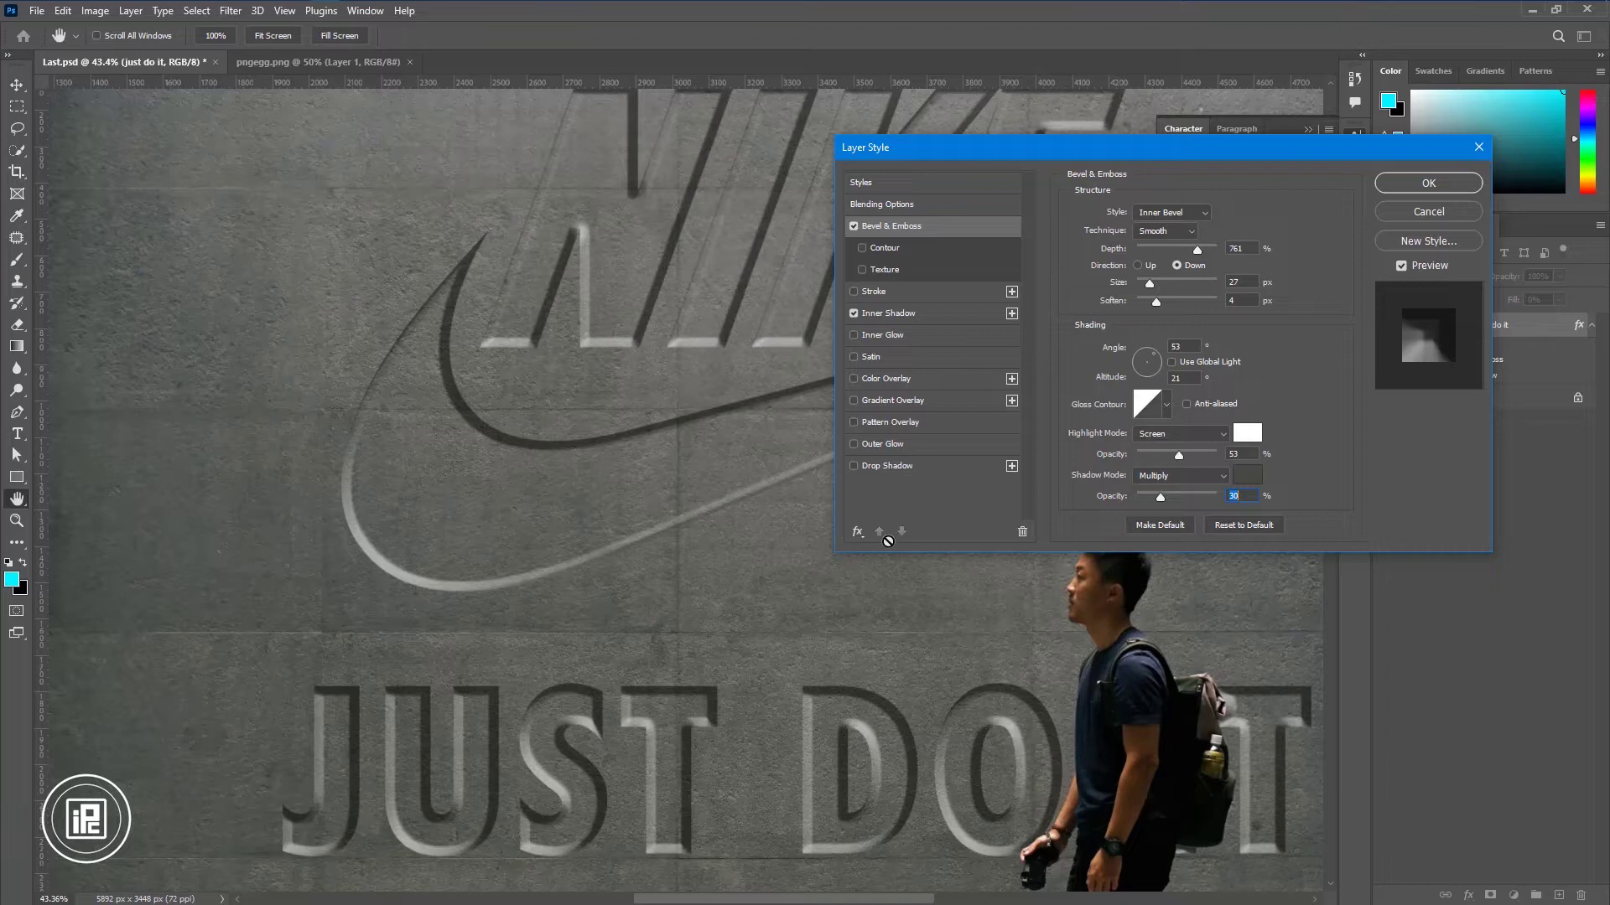
{"action": "left_click_drag", "start_coordinate": [793, 517], "coordinate": [615, 509]}
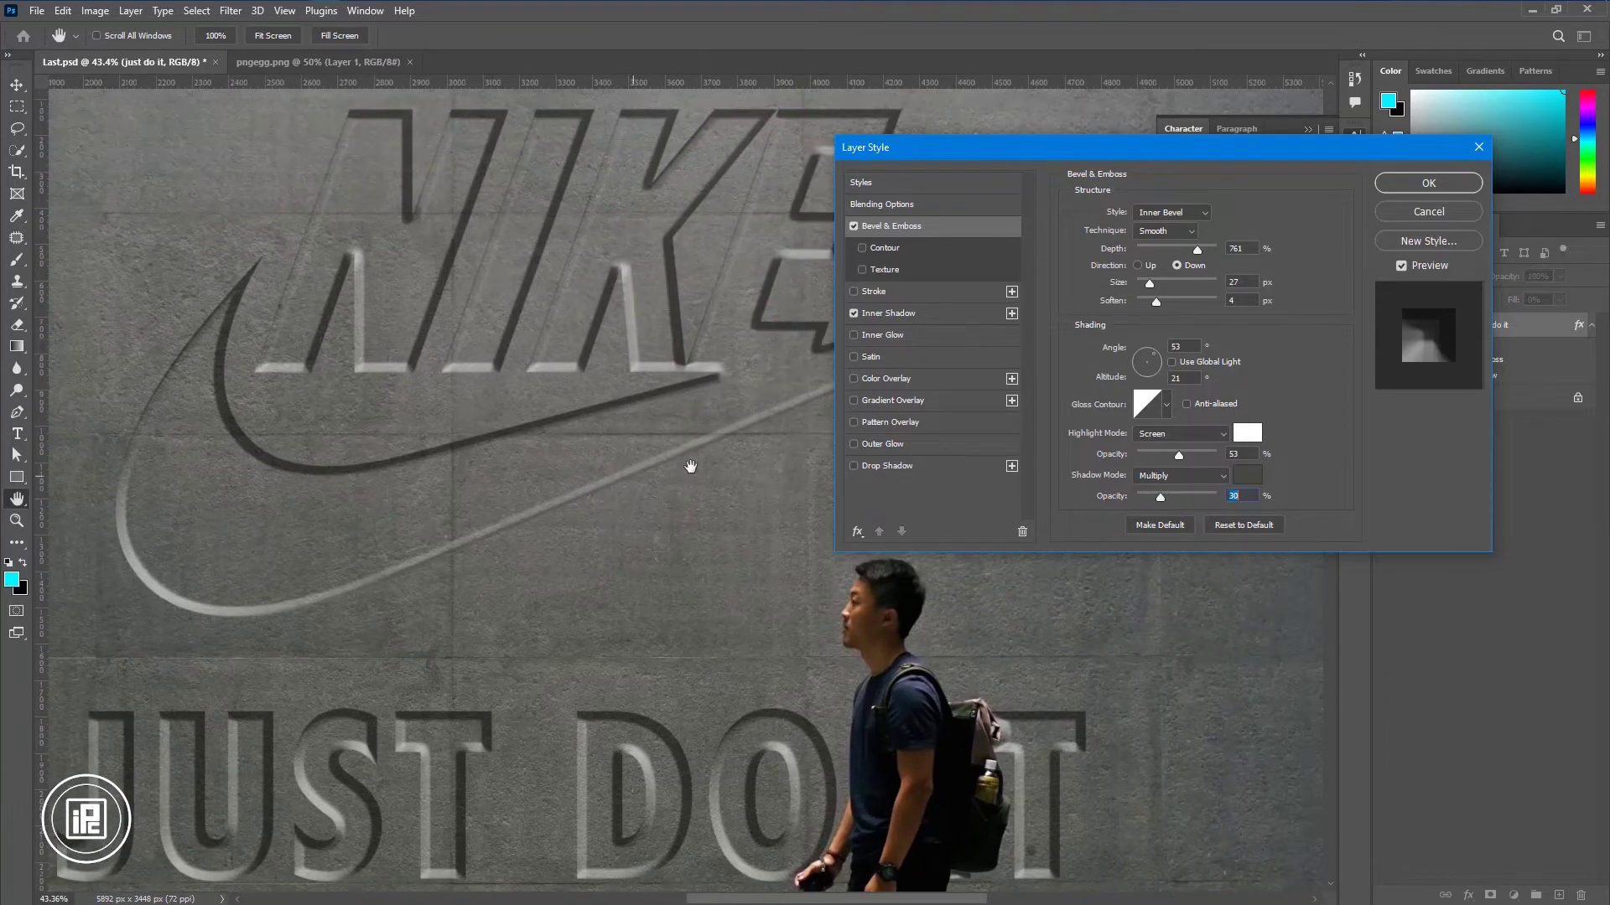
{"action": "scroll", "coordinate": [683, 461], "scroll_direction": "right", "scroll_amount": 2}
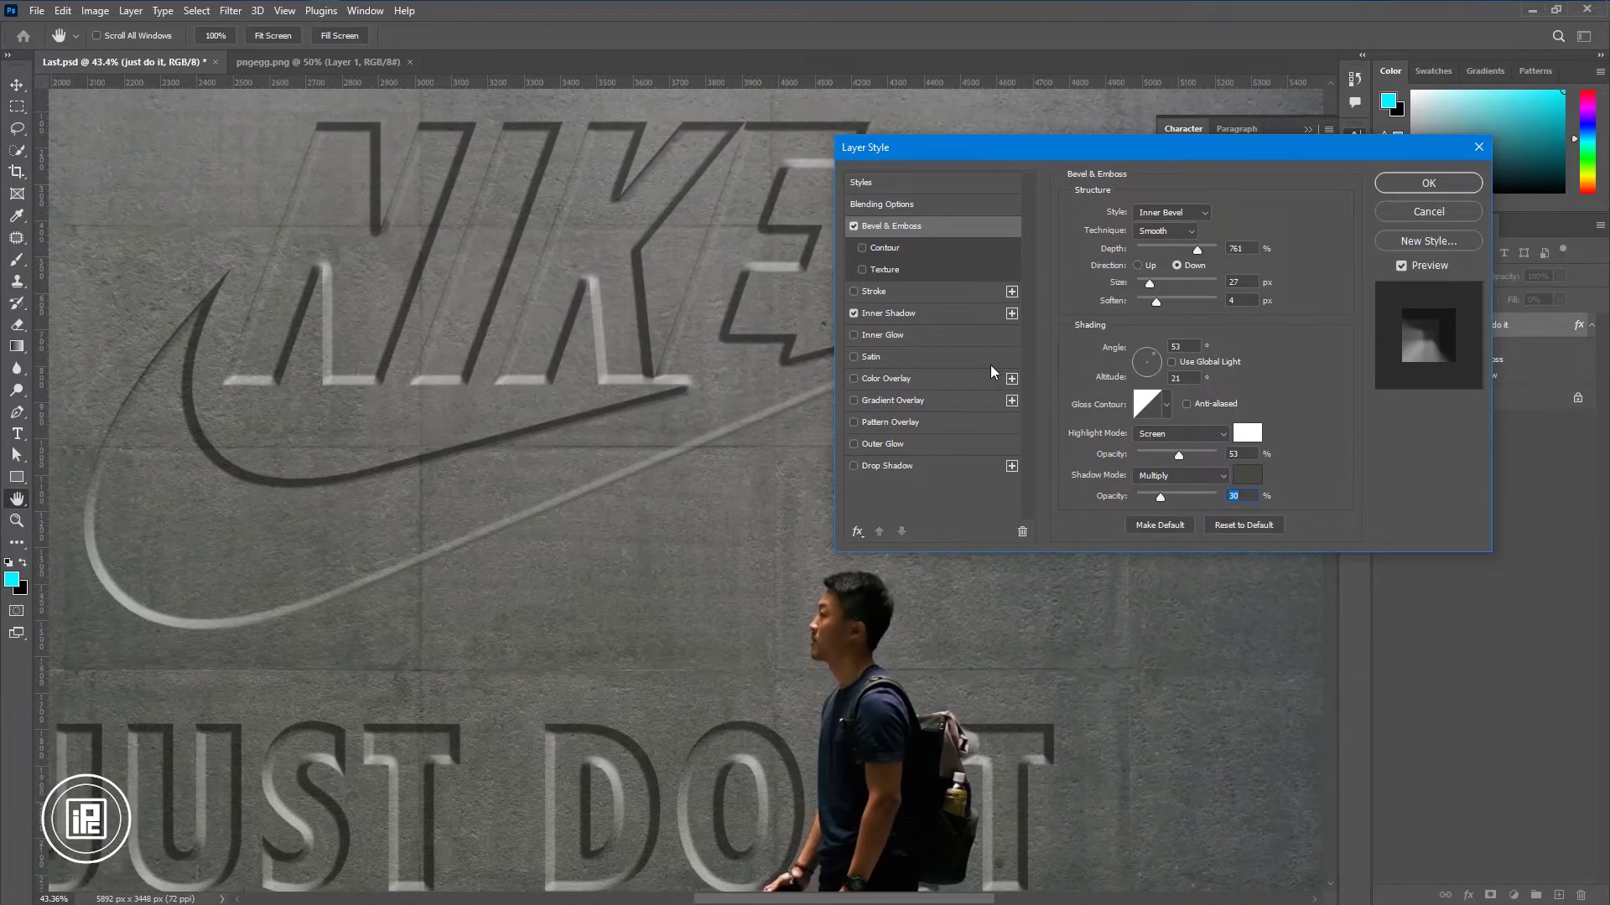
- Enable Color Overlay on the lettering with a neutral grey colour
{"action": "left_click", "coordinate": [867, 380]}
{"action": "left_click", "coordinate": [1240, 216]}
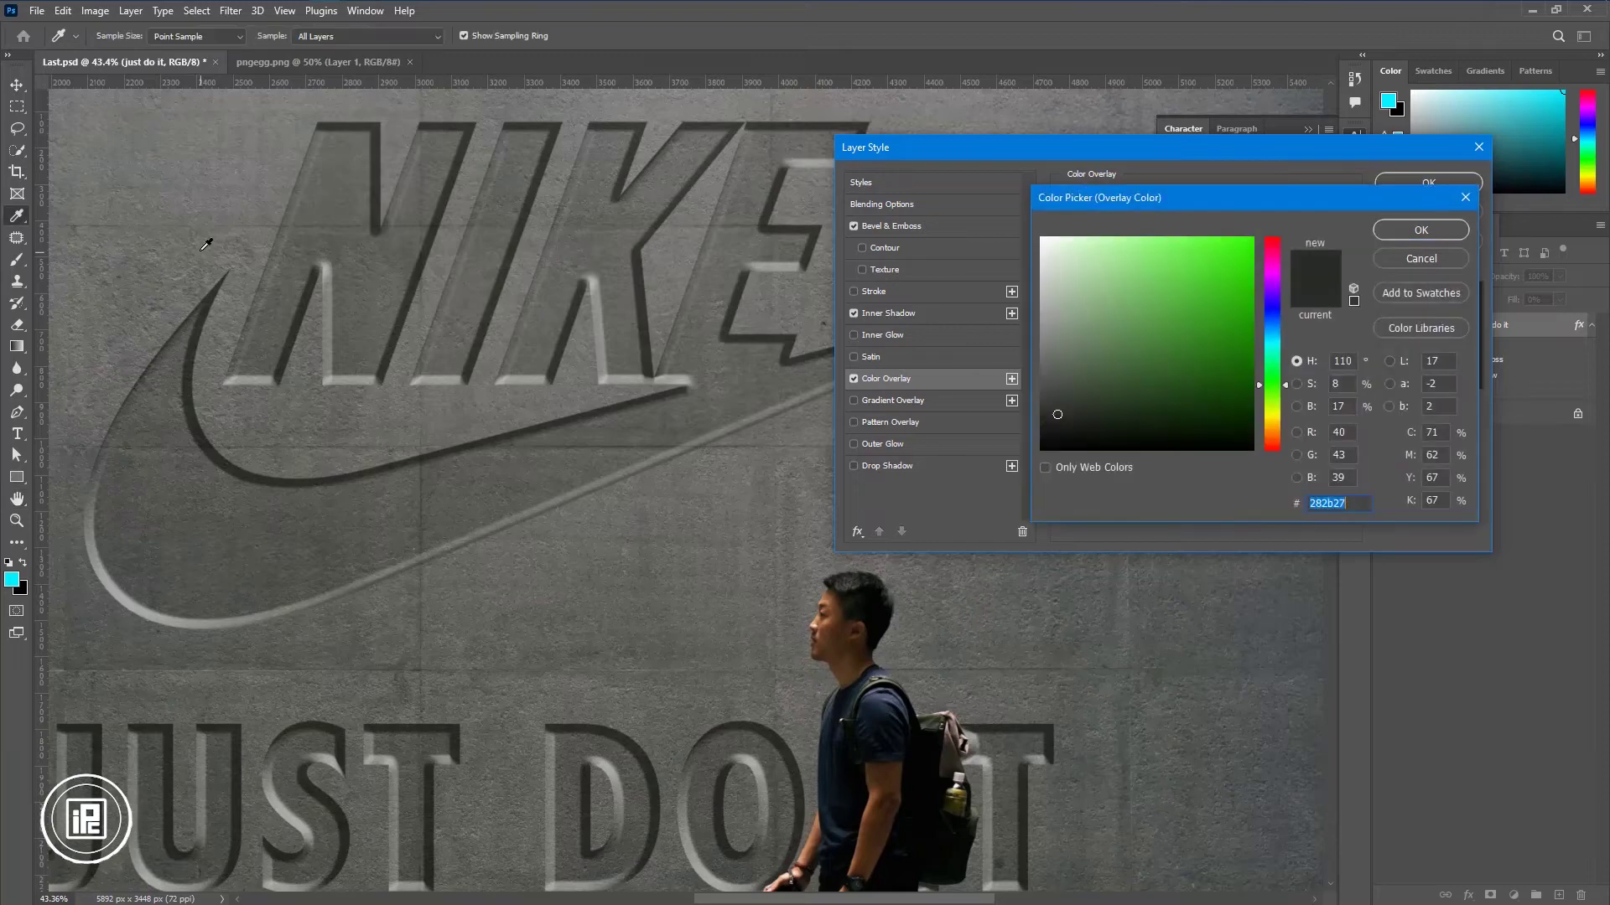
{"action": "left_click_drag", "start_coordinate": [1272, 379], "coordinate": [1271, 407]}
{"action": "left_click", "coordinate": [1051, 363]}
{"action": "left_click", "coordinate": [1406, 230]}
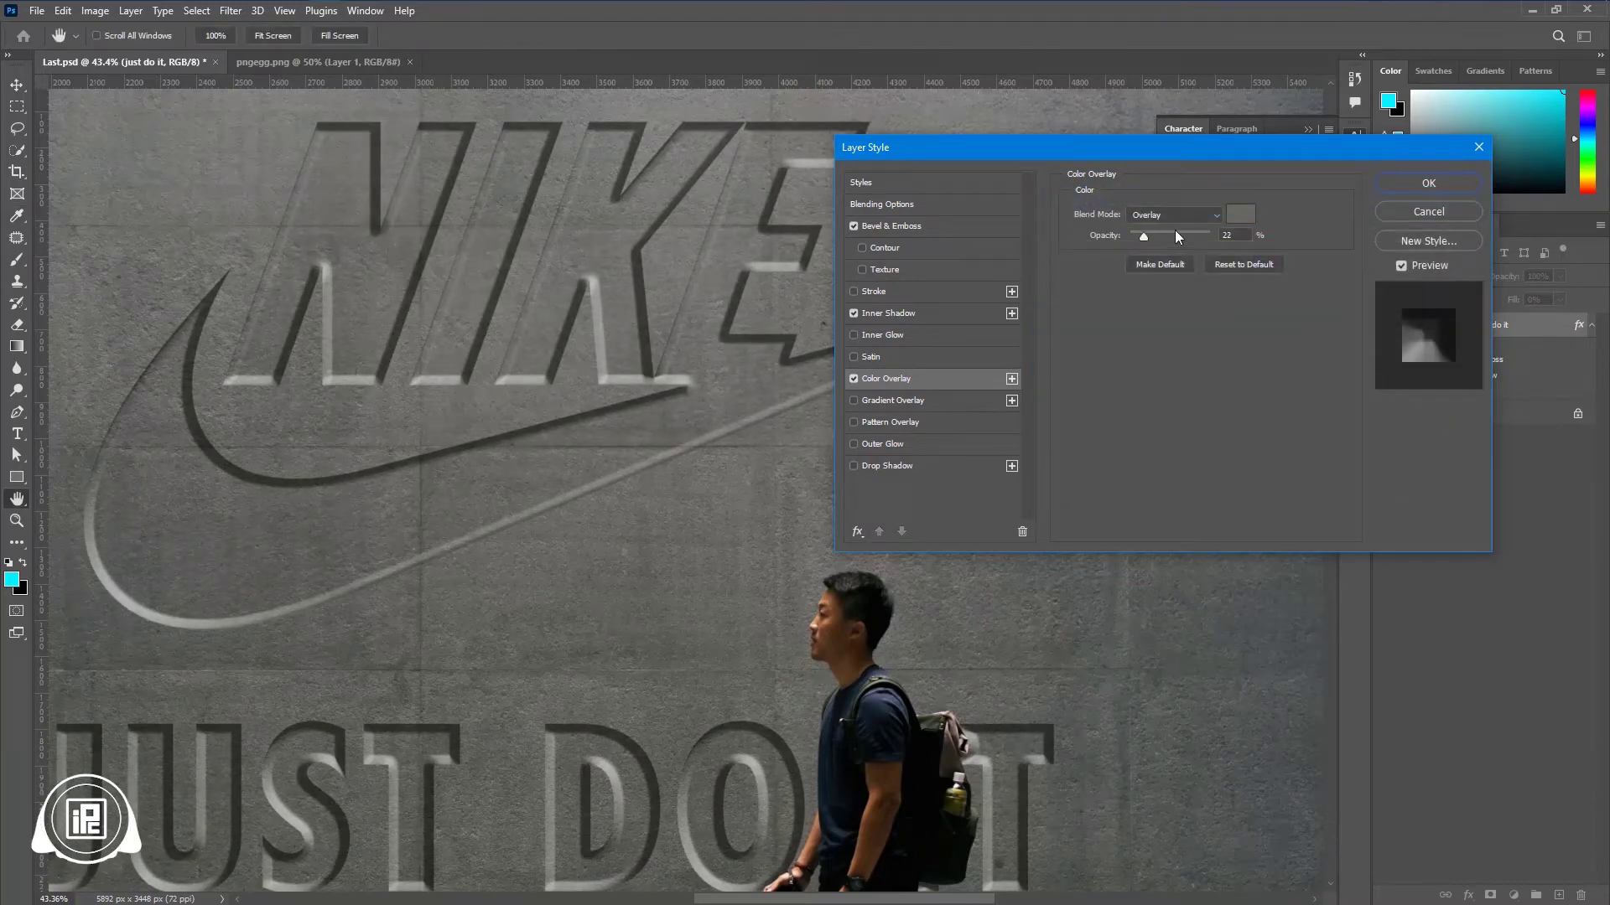
- Resample the overlay grey from the concrete wall and lower the overlay's opacity
{"action": "left_click", "coordinate": [1240, 215]}
{"action": "left_click", "coordinate": [248, 281]}
{"action": "left_click", "coordinate": [230, 400]}
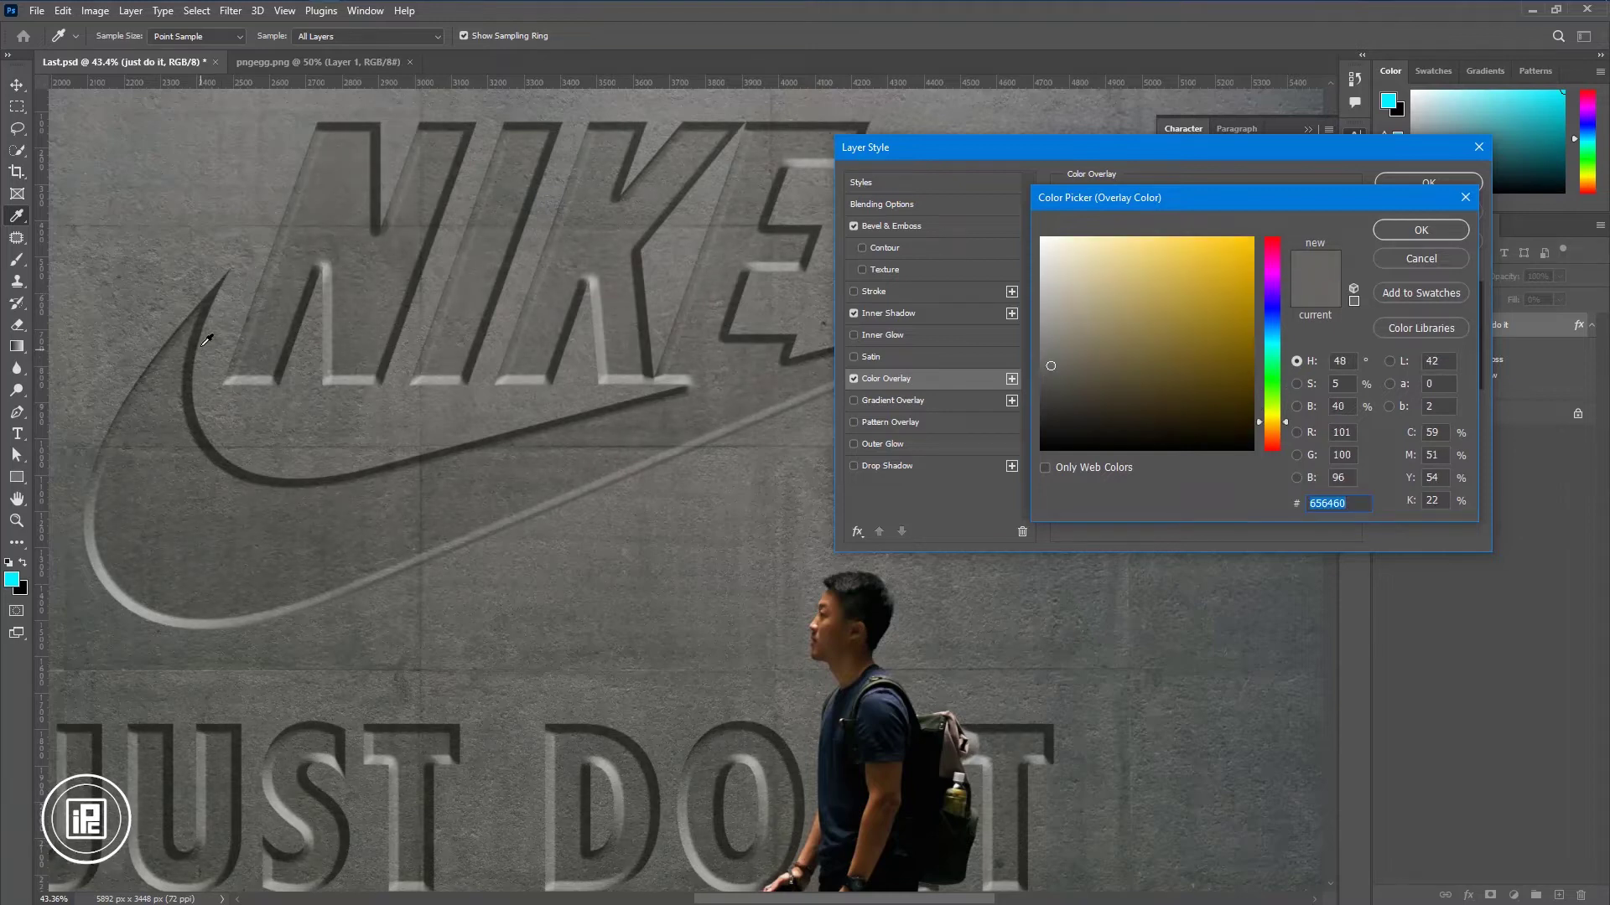
{"action": "left_click", "coordinate": [222, 331]}
{"action": "left_click", "coordinate": [1405, 230]}
{"action": "left_click_drag", "start_coordinate": [1158, 239], "coordinate": [1156, 235]}
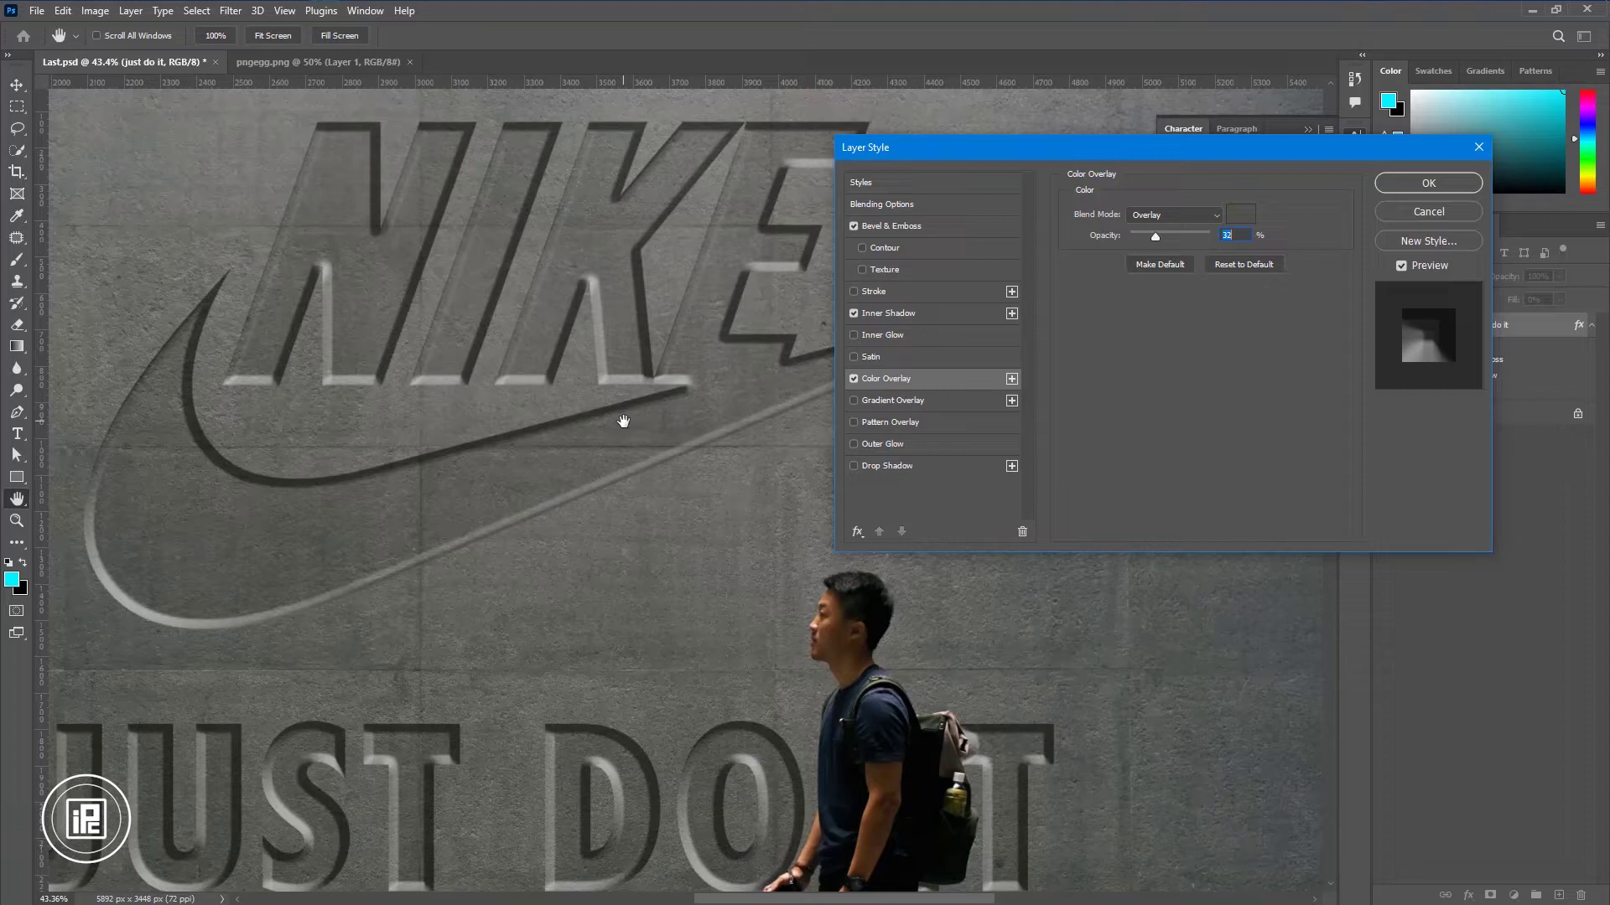
- Texture the bevel with a Water pattern (scale 17, depth +2) and set bevel shadow opacity to 0
{"action": "left_click", "coordinate": [889, 273]}
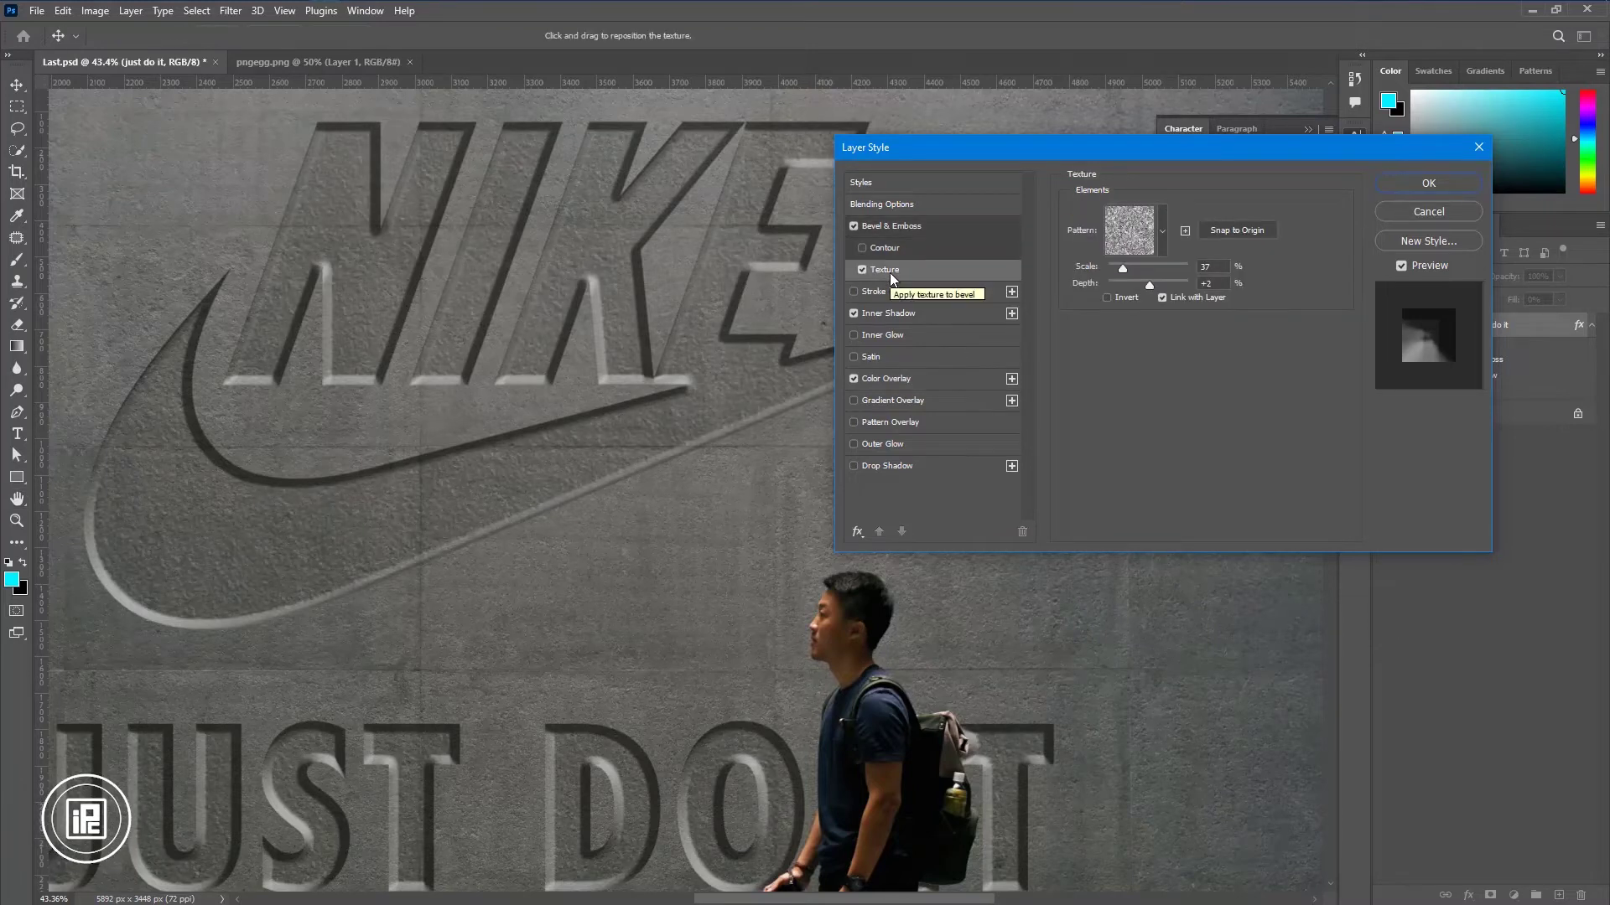
{"action": "left_click", "coordinate": [1160, 227]}
{"action": "left_click", "coordinate": [1092, 376]}
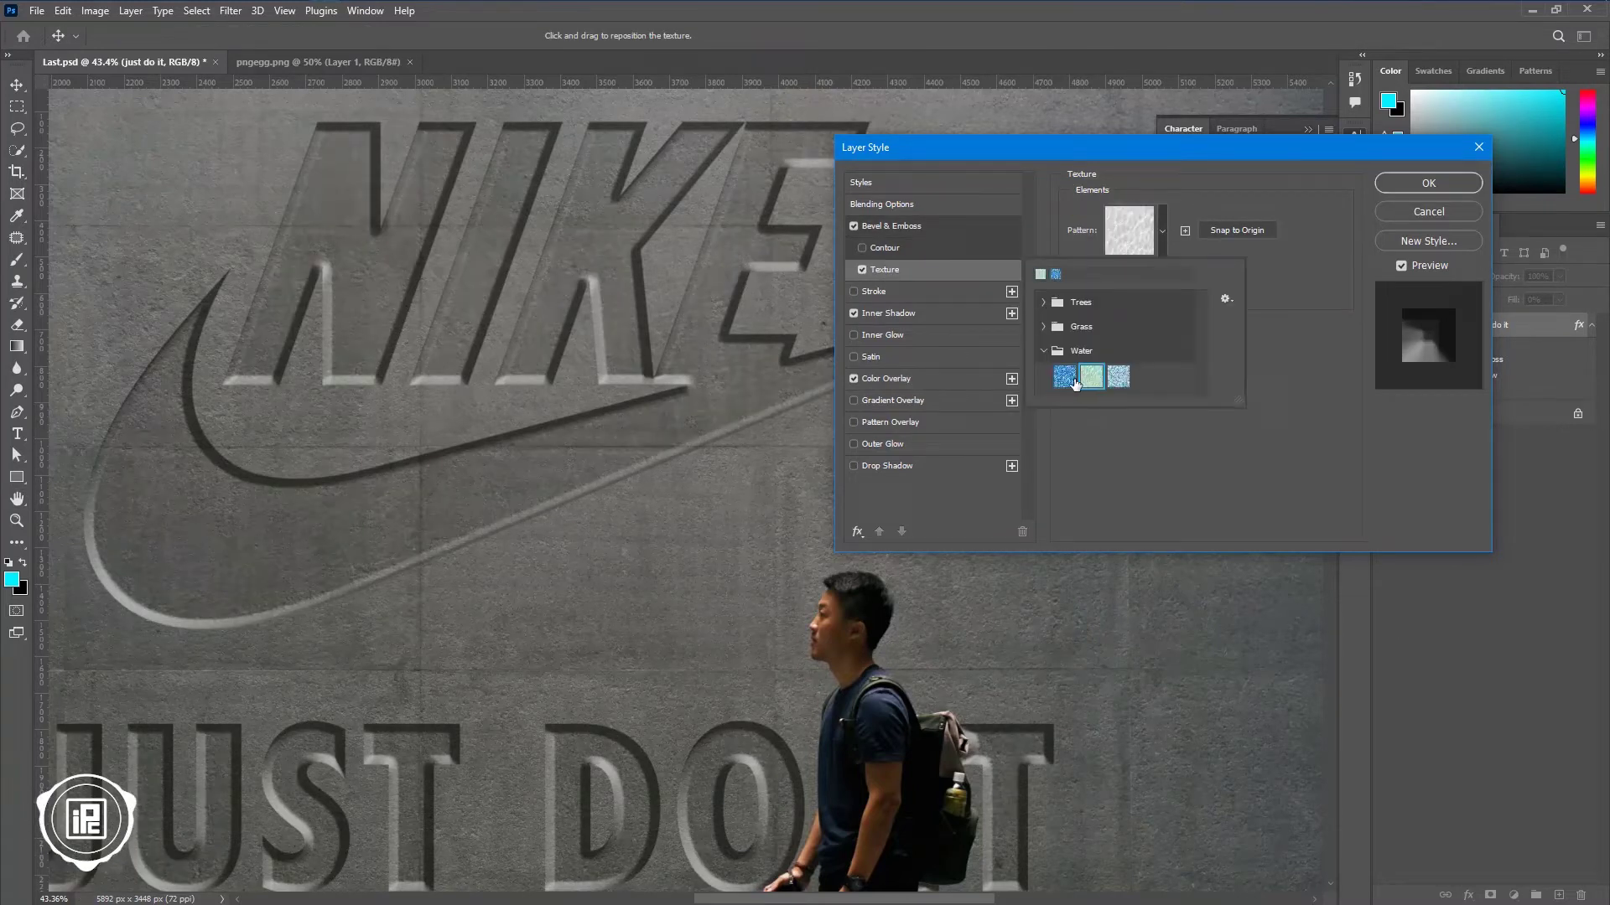
{"action": "left_click", "coordinate": [1118, 376]}
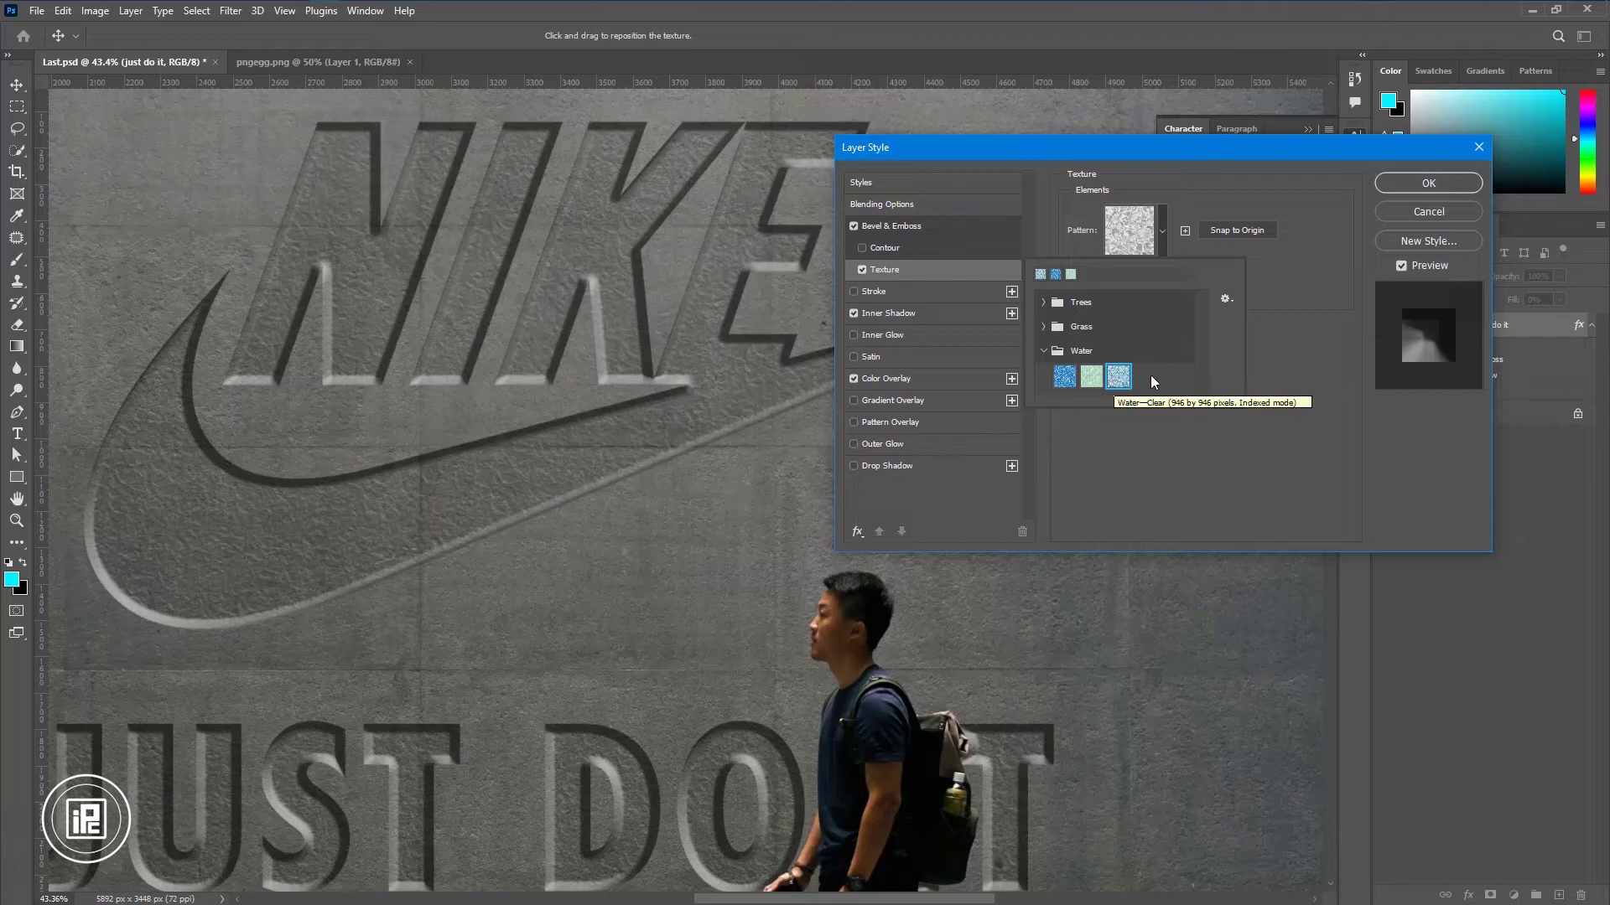
{"action": "key", "text": "Return"}
{"action": "left_click_drag", "start_coordinate": [1153, 288], "coordinate": [1147, 288]}
{"action": "key", "text": "shift+Down"}
{"action": "key", "text": "shift+Down"}
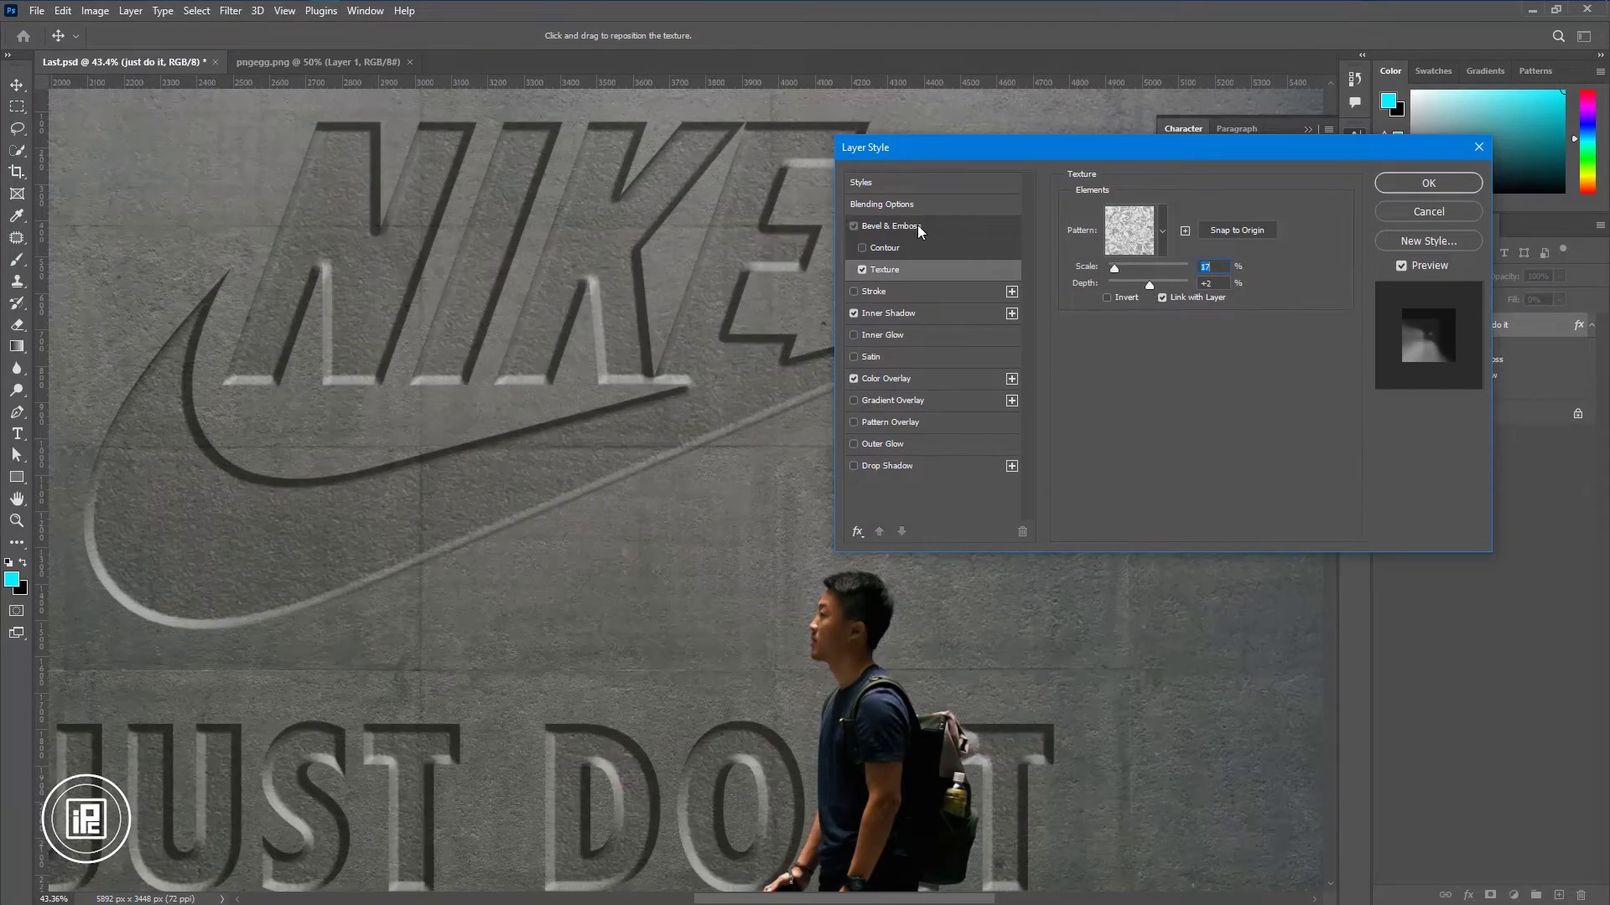
{"action": "left_click", "coordinate": [919, 227]}
{"action": "left_click_drag", "start_coordinate": [1153, 494], "coordinate": [1130, 498]}
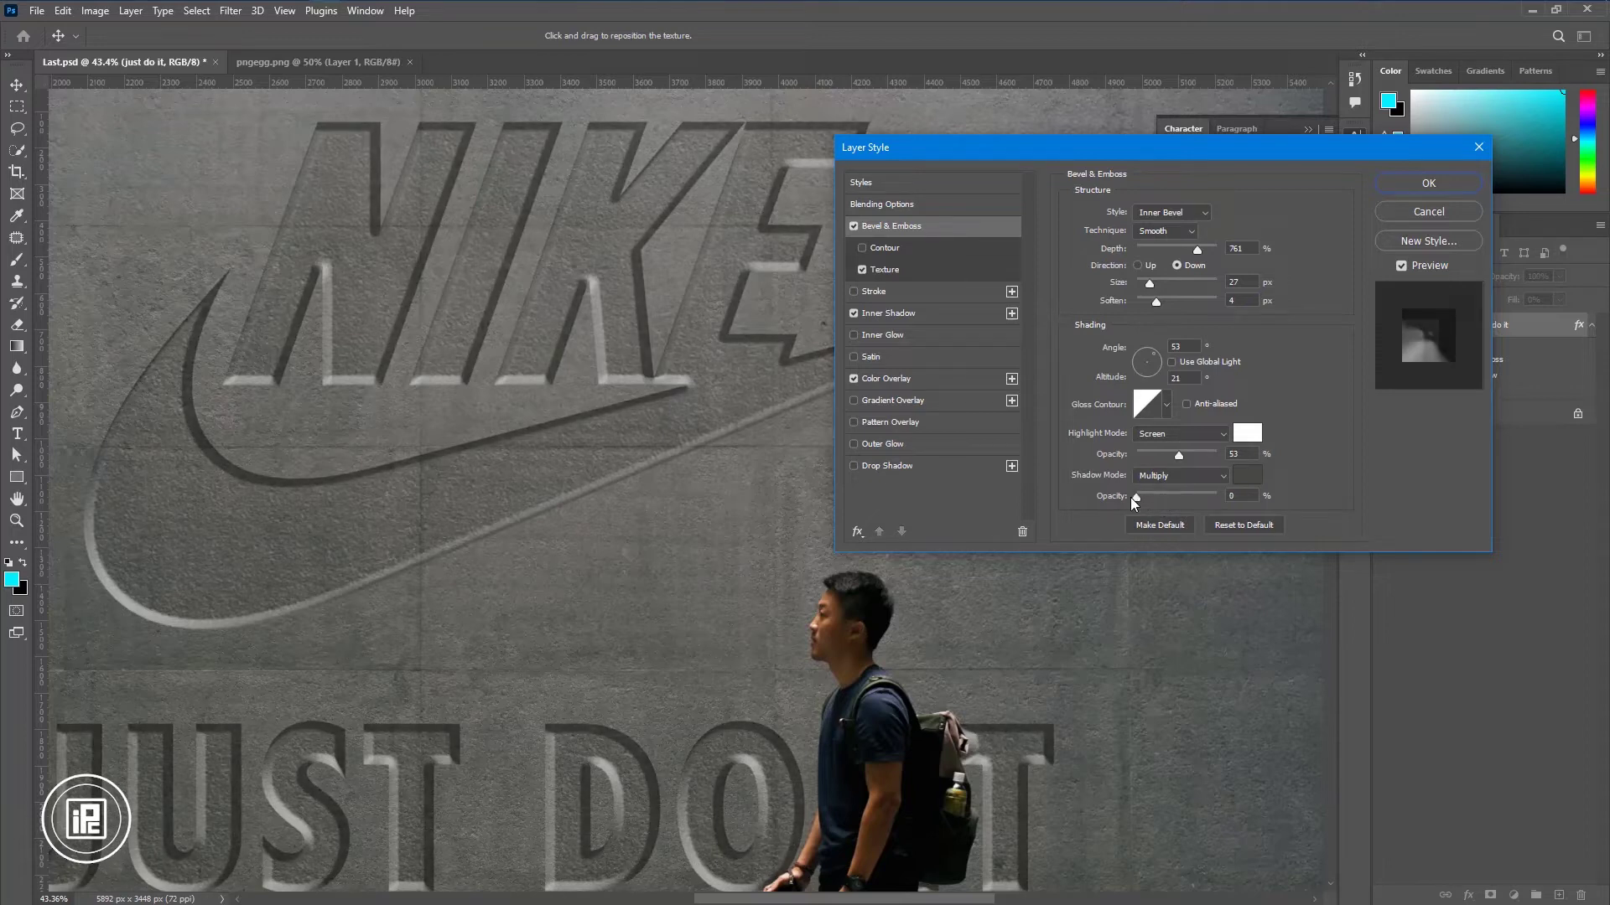
- Add a dark grey Multiply outer glow at 16% opacity, noise 70, size 8 px
{"action": "left_click", "coordinate": [856, 446]}
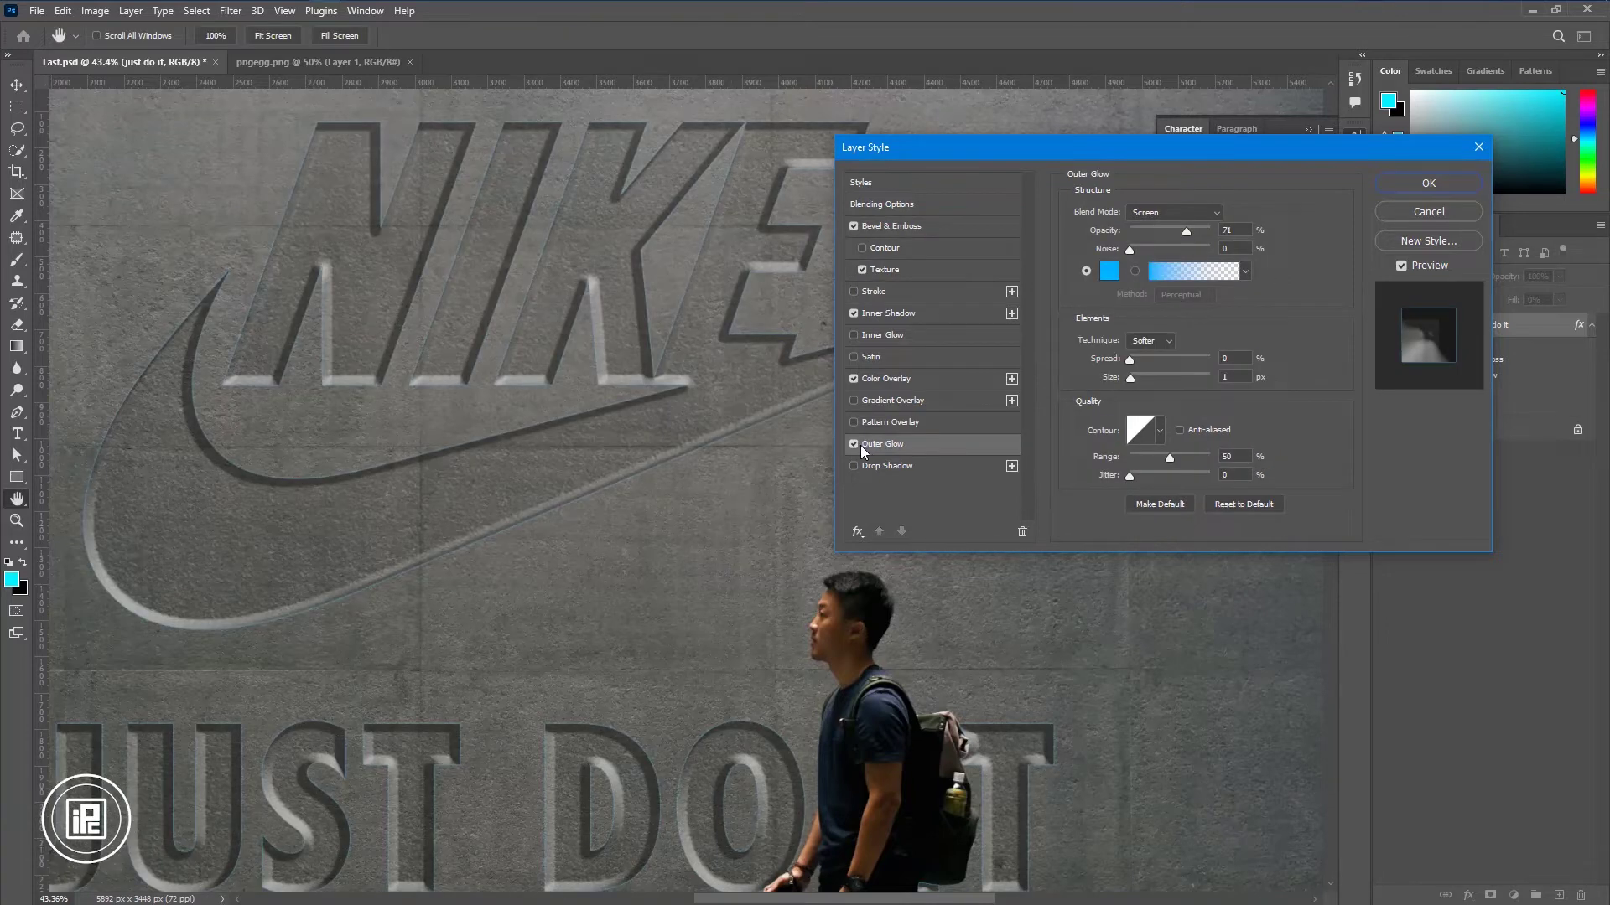
{"action": "left_click", "coordinate": [1108, 271]}
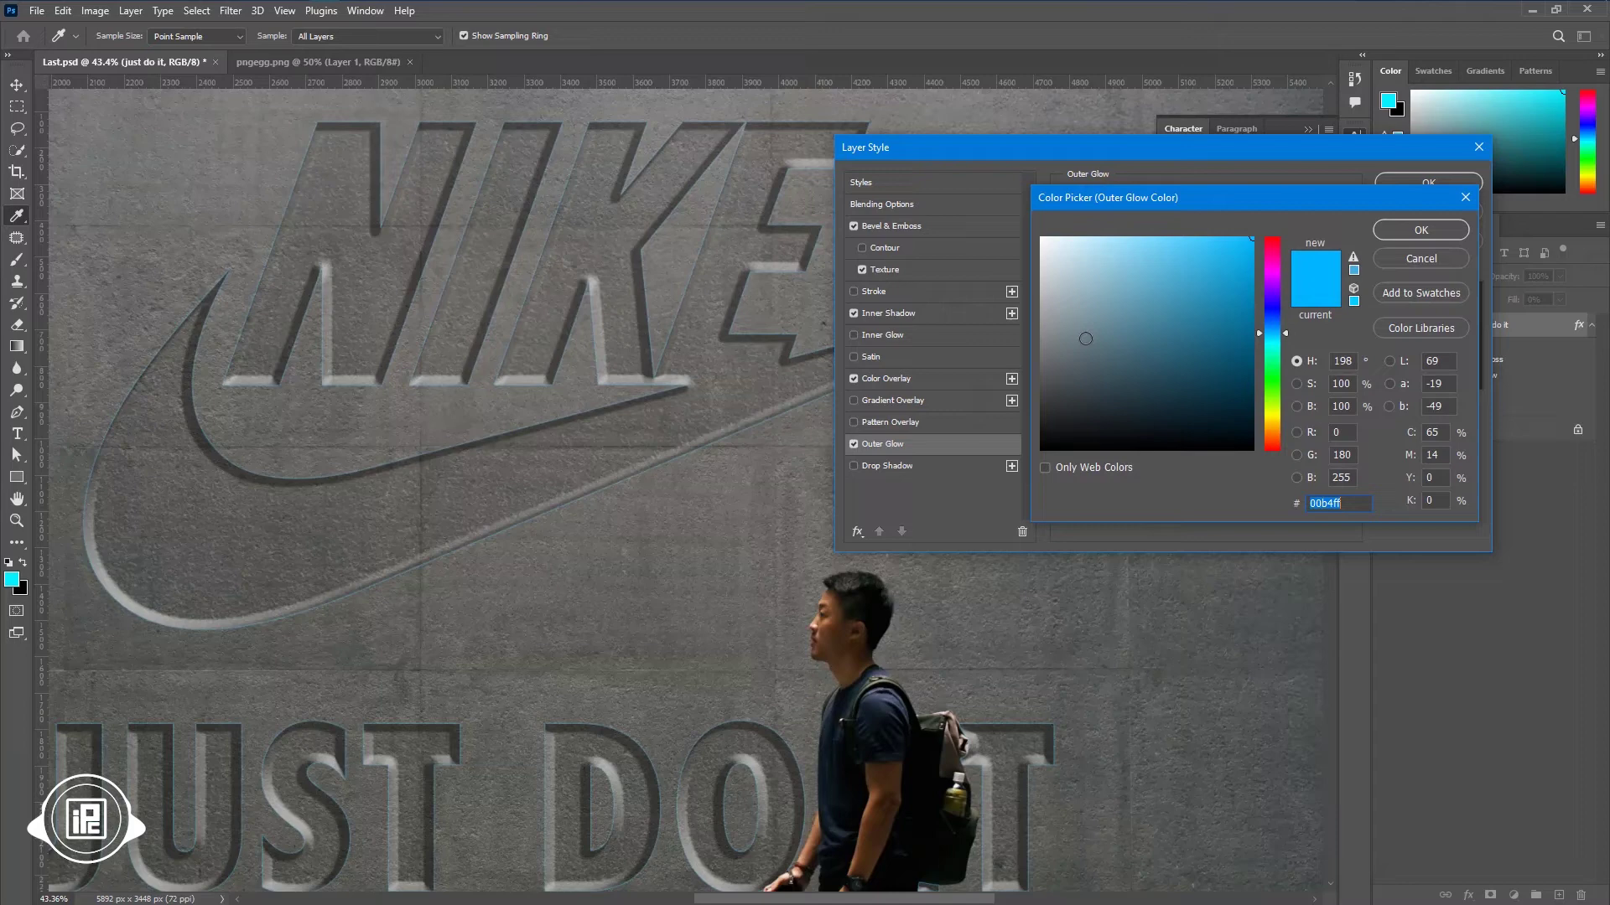
{"action": "mouse_move", "coordinate": [1143, 339]}
{"action": "left_mouse_down"}
{"action": "mouse_move", "coordinate": [1243, 416]}
{"action": "mouse_move", "coordinate": [1052, 399]}
{"action": "left_mouse_up"}
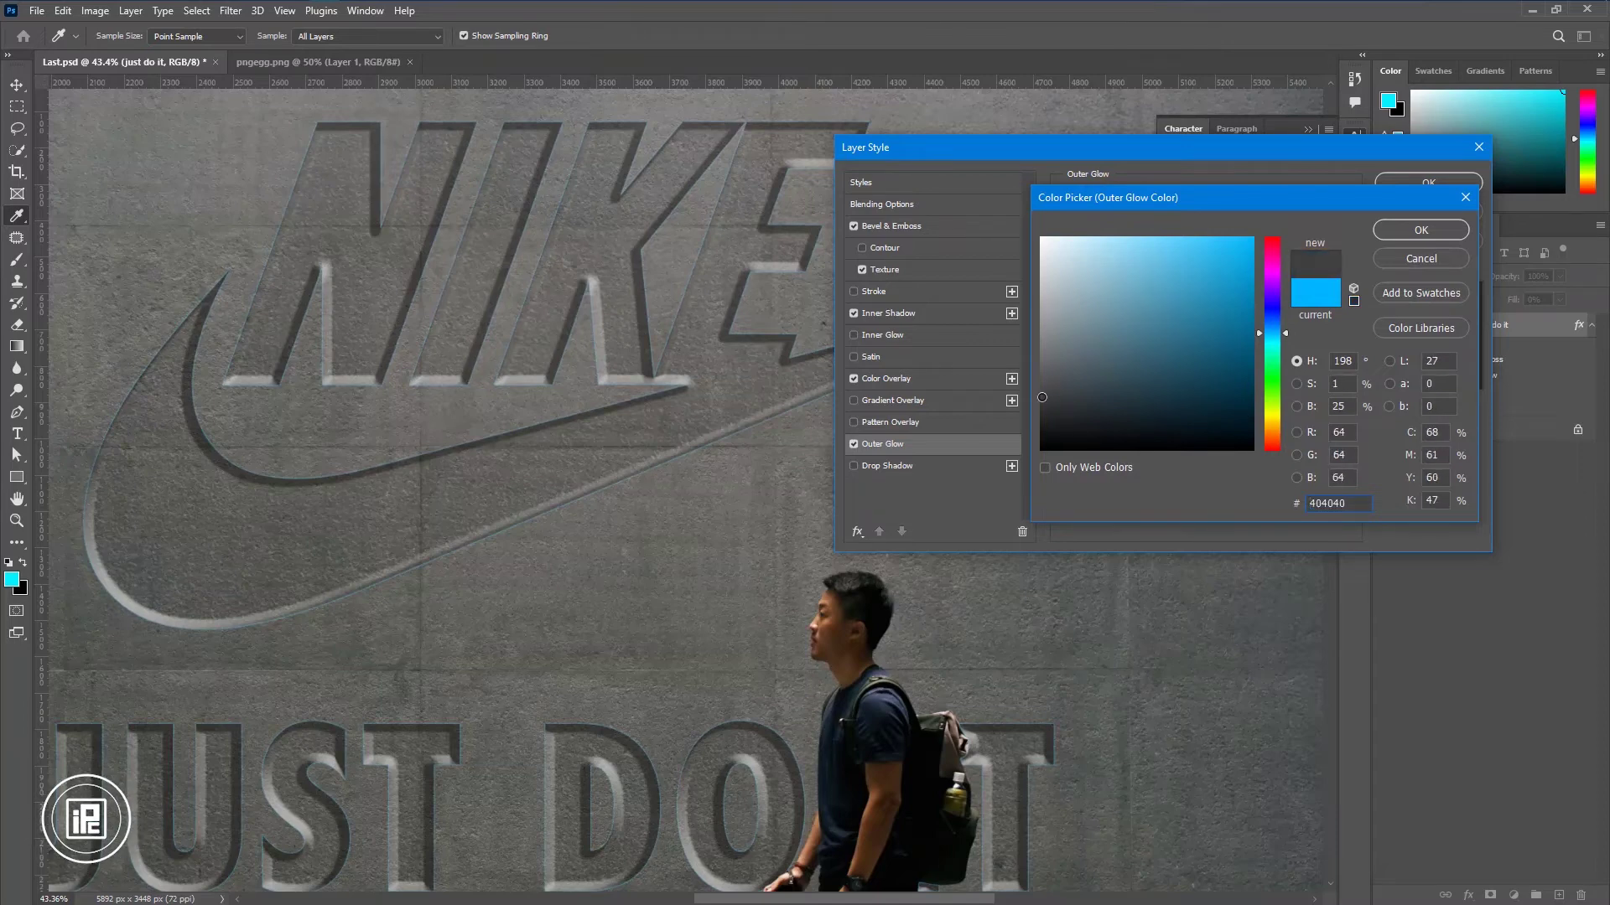
{"action": "left_click", "coordinate": [1396, 231]}
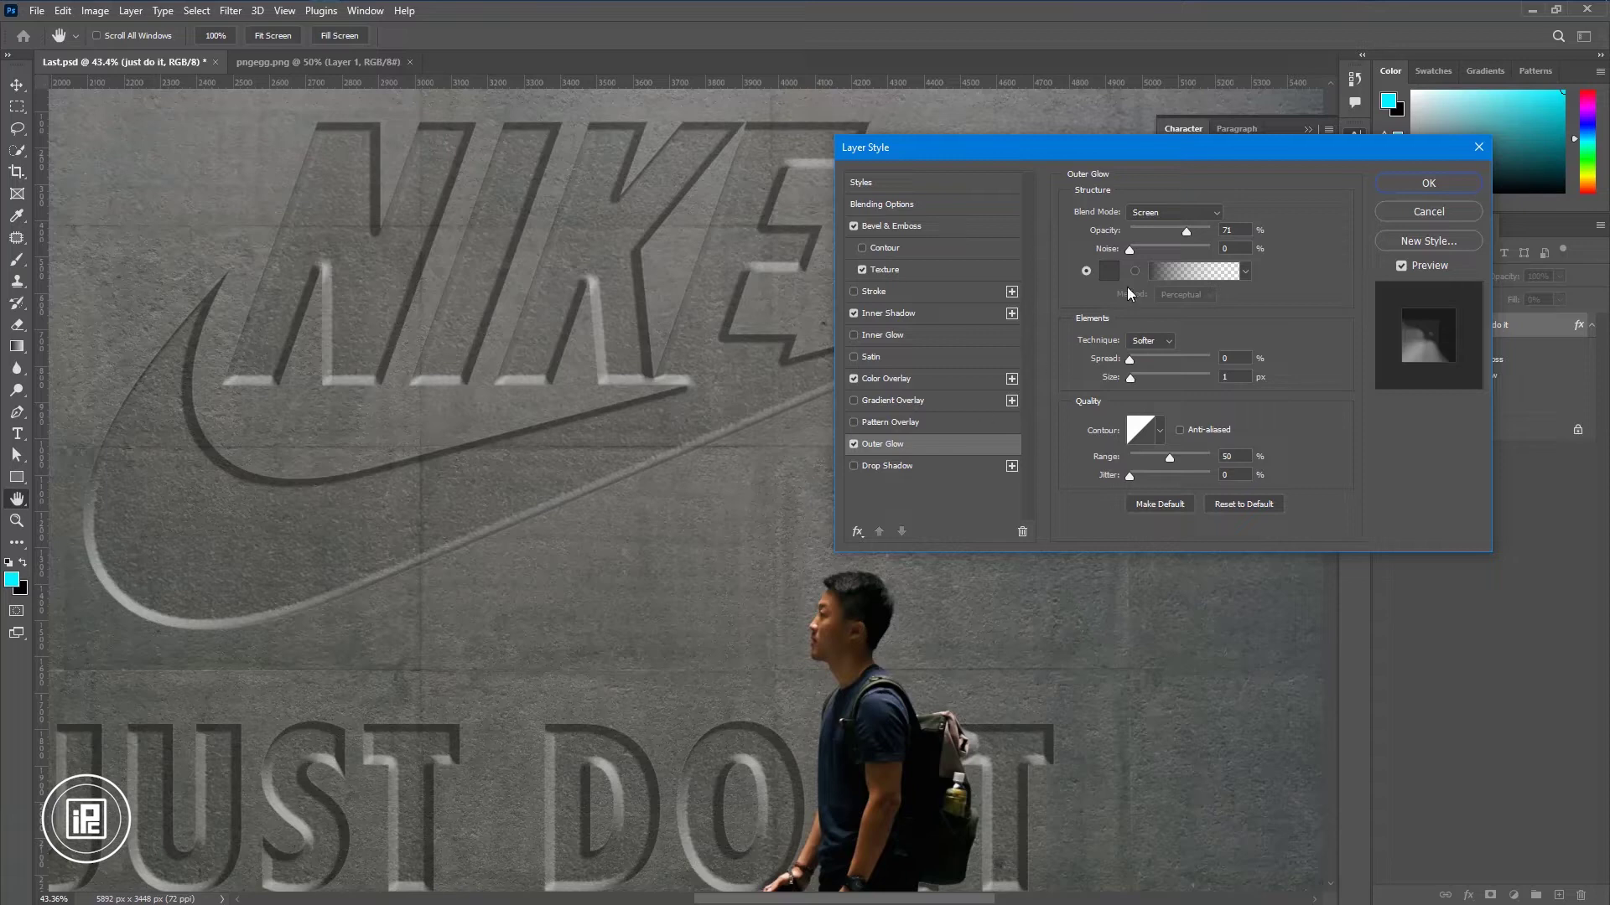
{"action": "left_click", "coordinate": [1160, 214]}
{"action": "left_click", "coordinate": [1153, 275]}
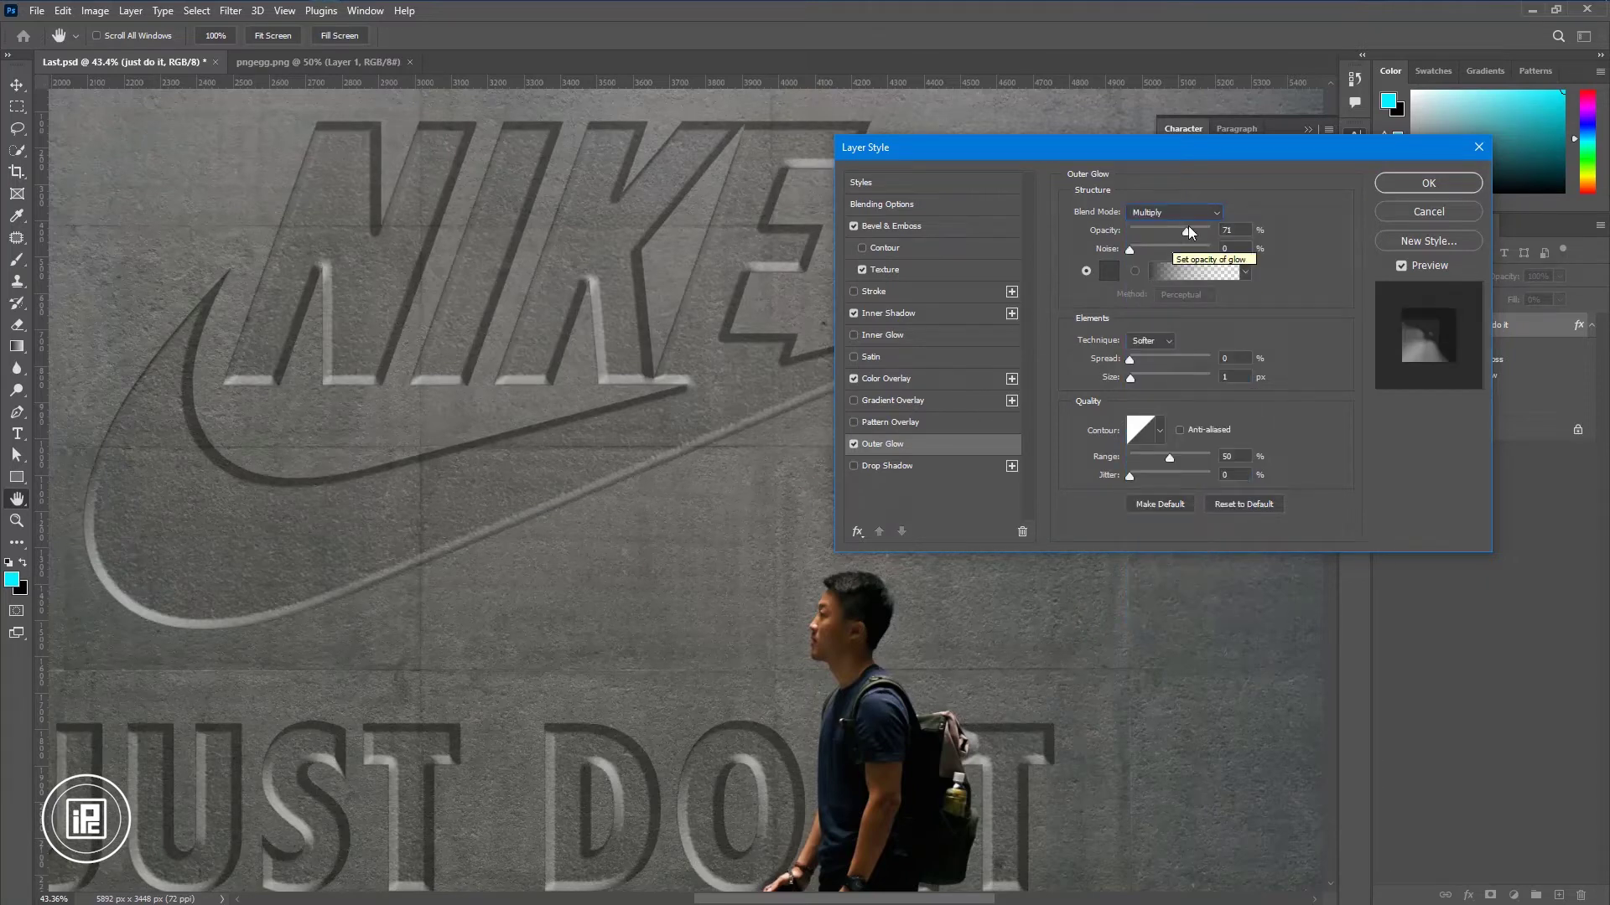
{"action": "left_click_drag", "start_coordinate": [1186, 232], "coordinate": [1125, 232]}
{"action": "left_click", "coordinate": [1161, 249]}
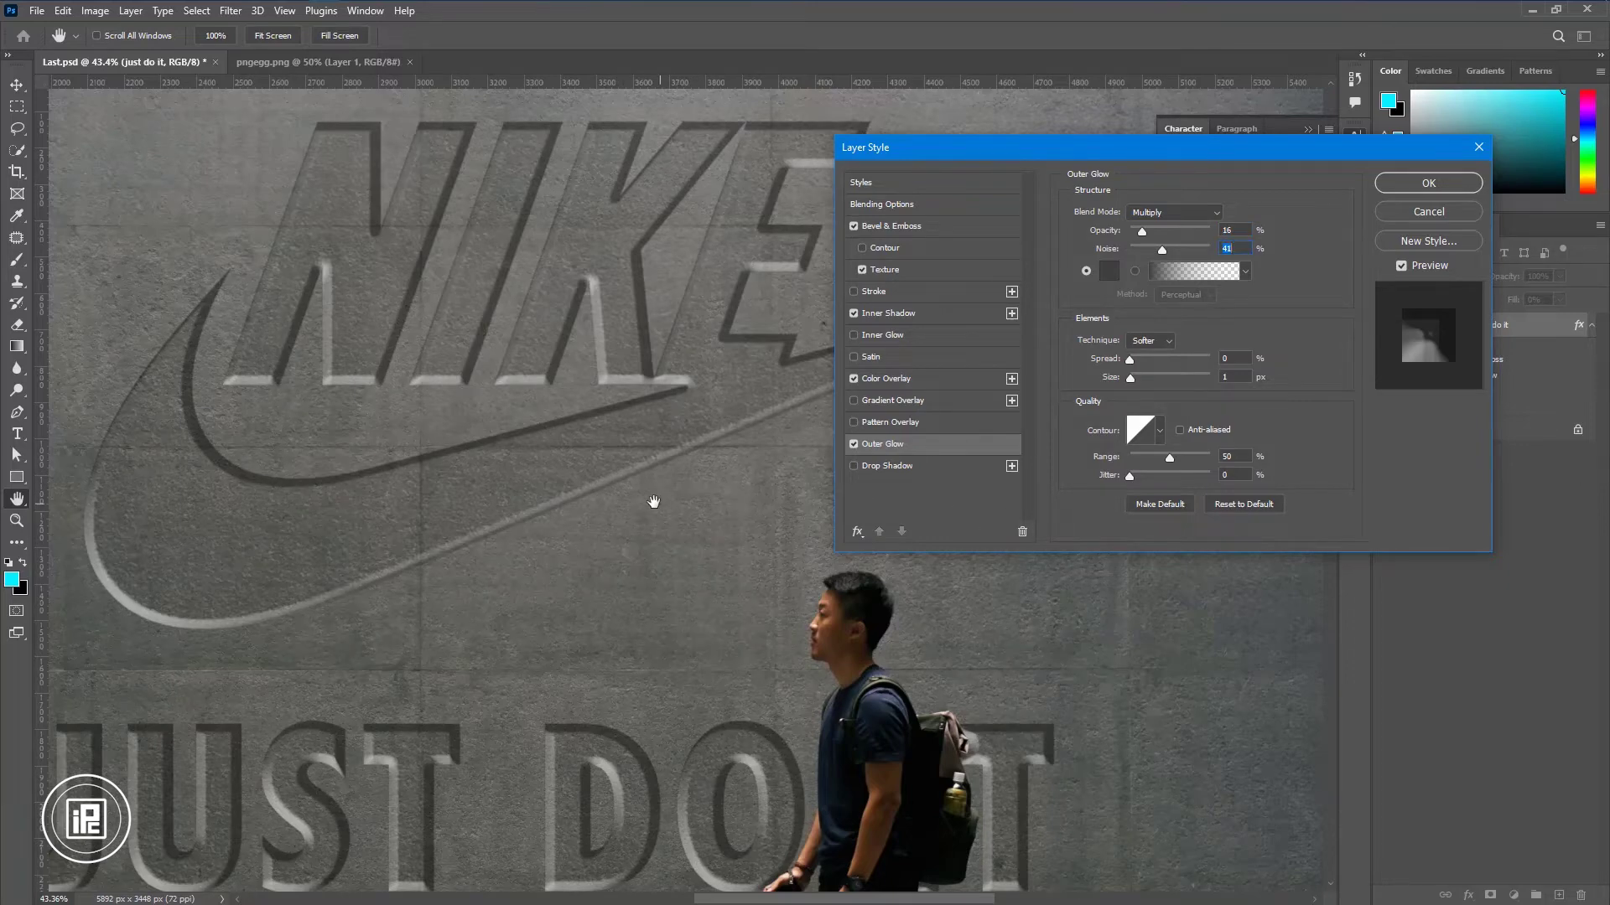
{"action": "scroll", "coordinate": [715, 374], "scroll_direction": "up", "scroll_amount": 5}
{"action": "scroll", "coordinate": [716, 374], "scroll_direction": "up", "scroll_amount": 2}
{"action": "scroll", "coordinate": [683, 466], "scroll_direction": "up", "scroll_amount": 2}
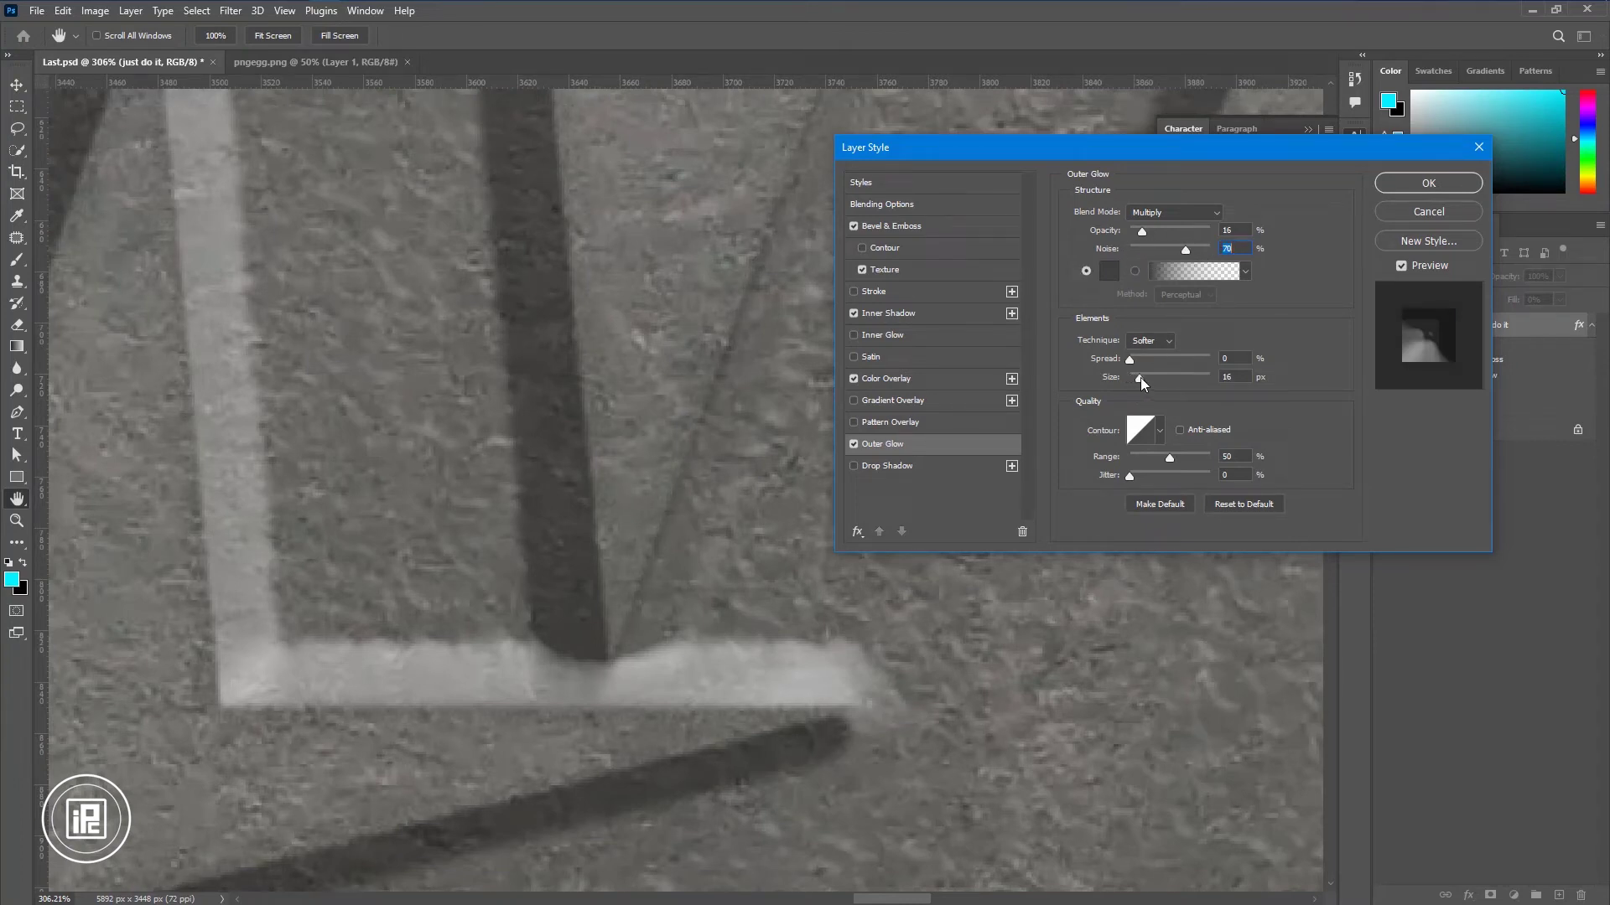
{"action": "left_click_drag", "start_coordinate": [1139, 377], "coordinate": [1136, 377]}
{"action": "scroll", "coordinate": [585, 535], "scroll_direction": "down", "scroll_amount": 4}
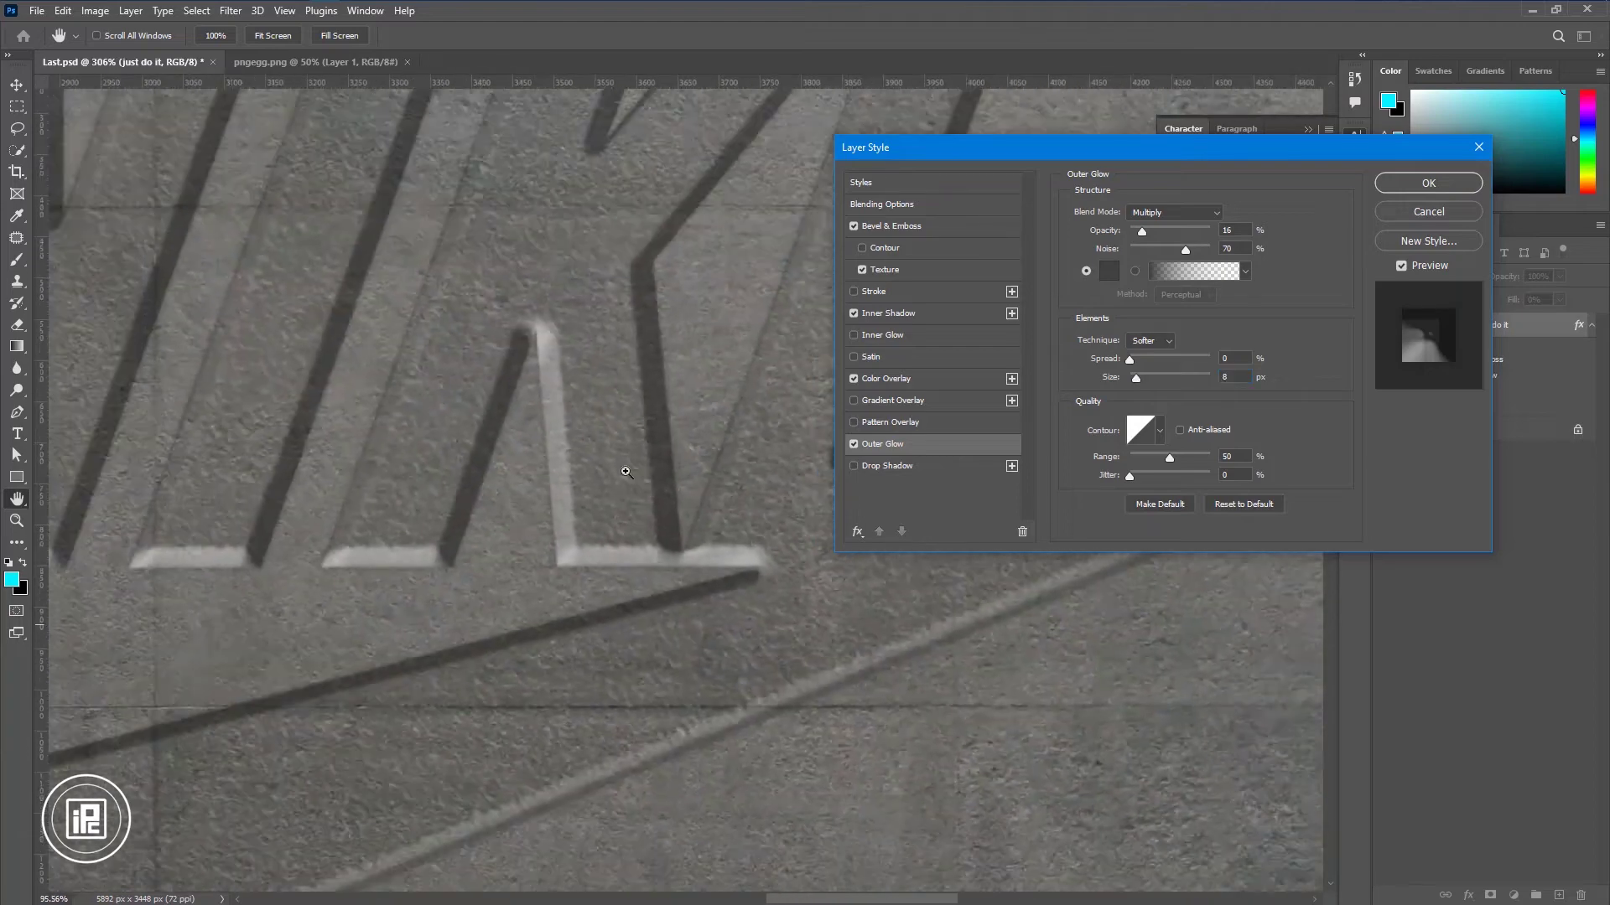
{"action": "scroll", "coordinate": [585, 535], "scroll_direction": "down", "scroll_amount": 4}
{"action": "scroll", "coordinate": [646, 504], "scroll_direction": "down", "scroll_amount": 2}
{"action": "scroll", "coordinate": [658, 507], "scroll_direction": "down", "scroll_amount": 2}
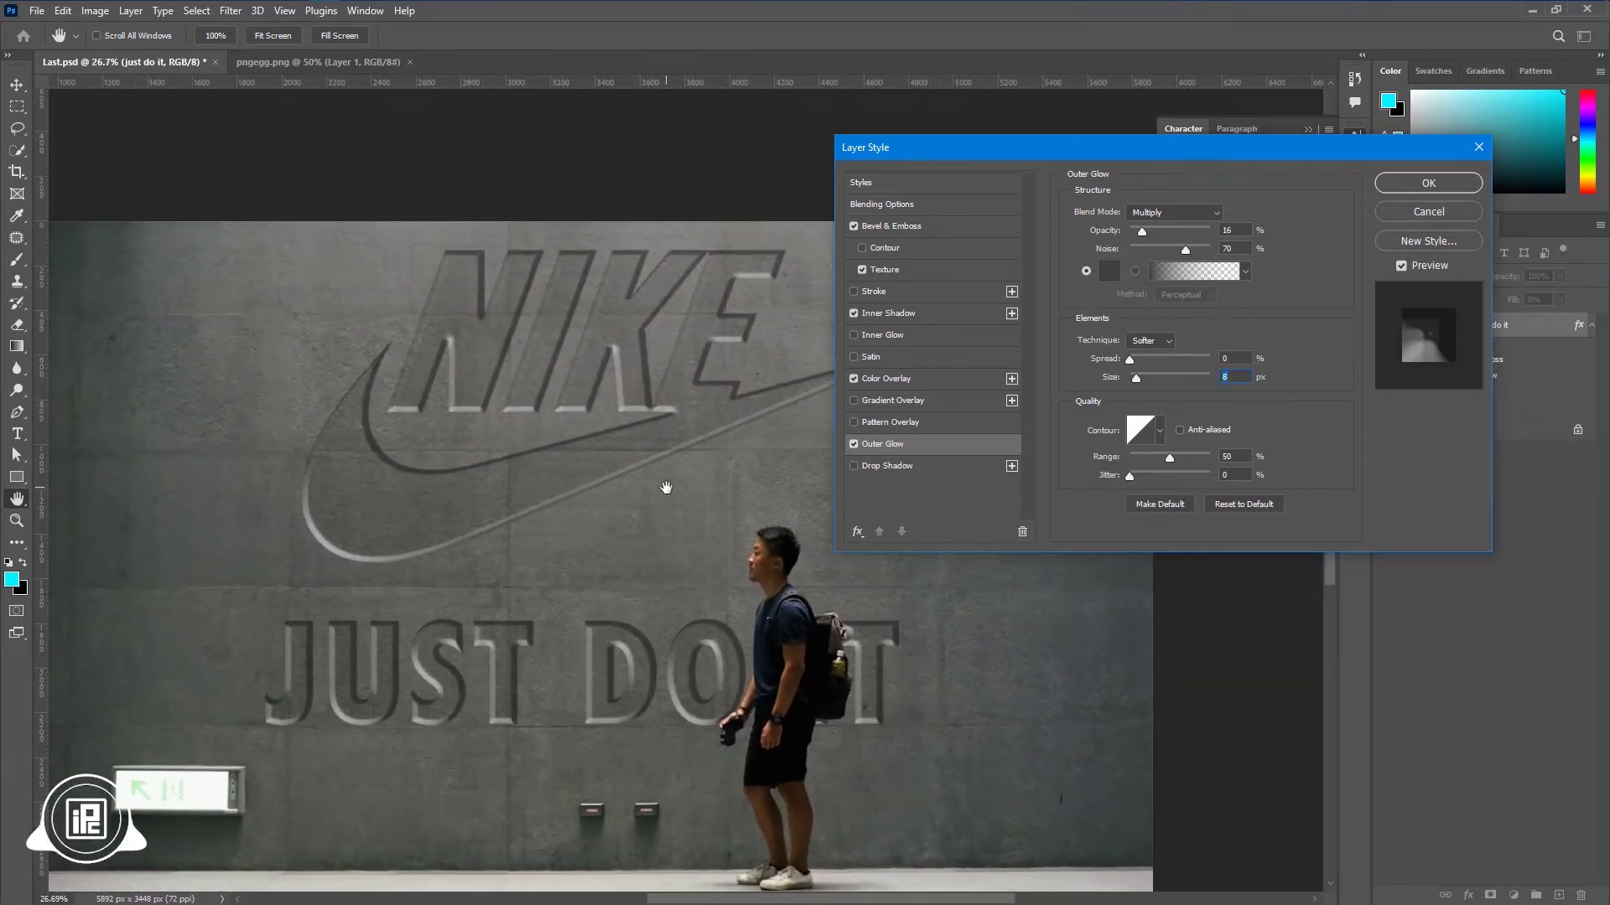
- Apply the layer style and add a Color Balance layer with midtones +6, +4, +6
{"action": "left_click", "coordinate": [1427, 183]}
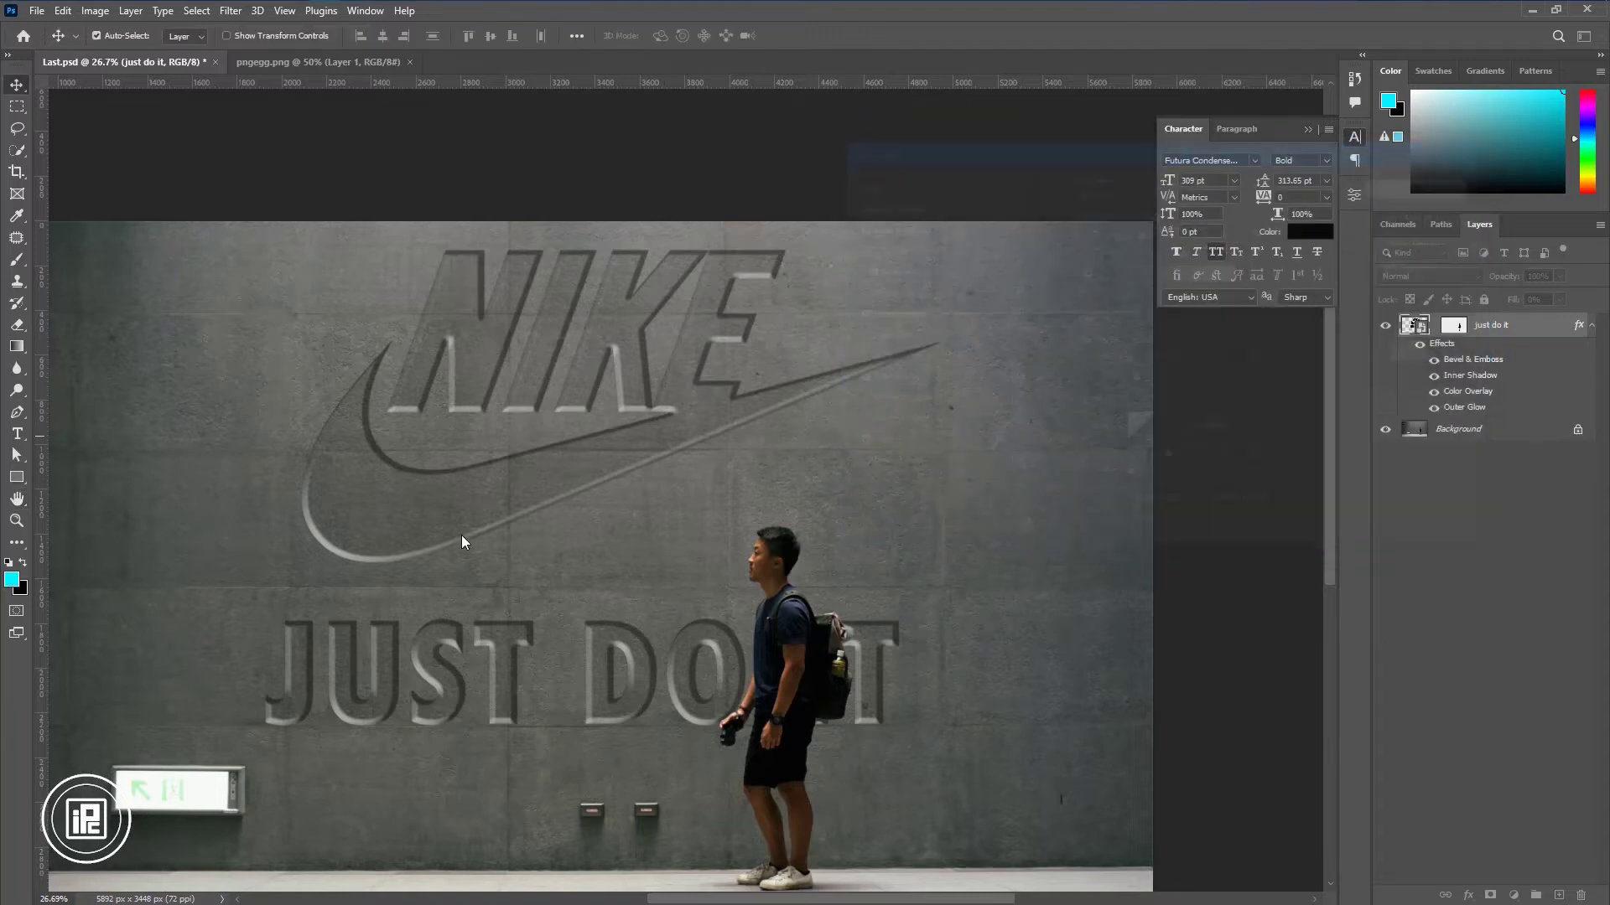
{"action": "scroll", "coordinate": [461, 535], "scroll_direction": "down", "scroll_amount": 1}
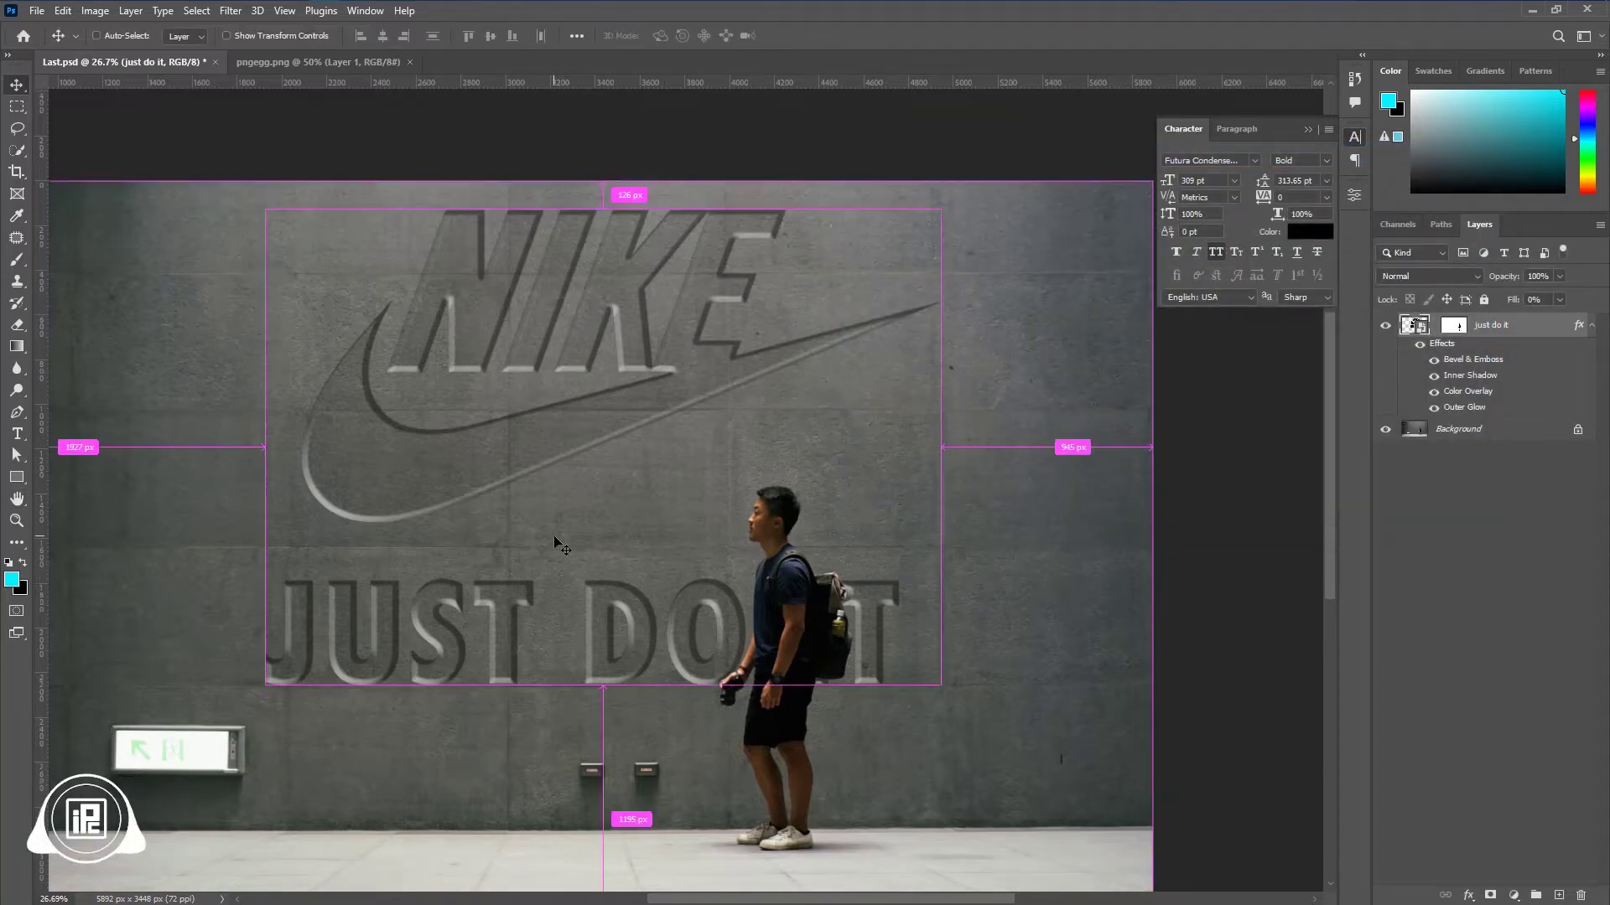
{"action": "scroll", "coordinate": [557, 539], "scroll_direction": "left", "scroll_amount": 1}
{"action": "left_click", "coordinate": [1590, 326]}
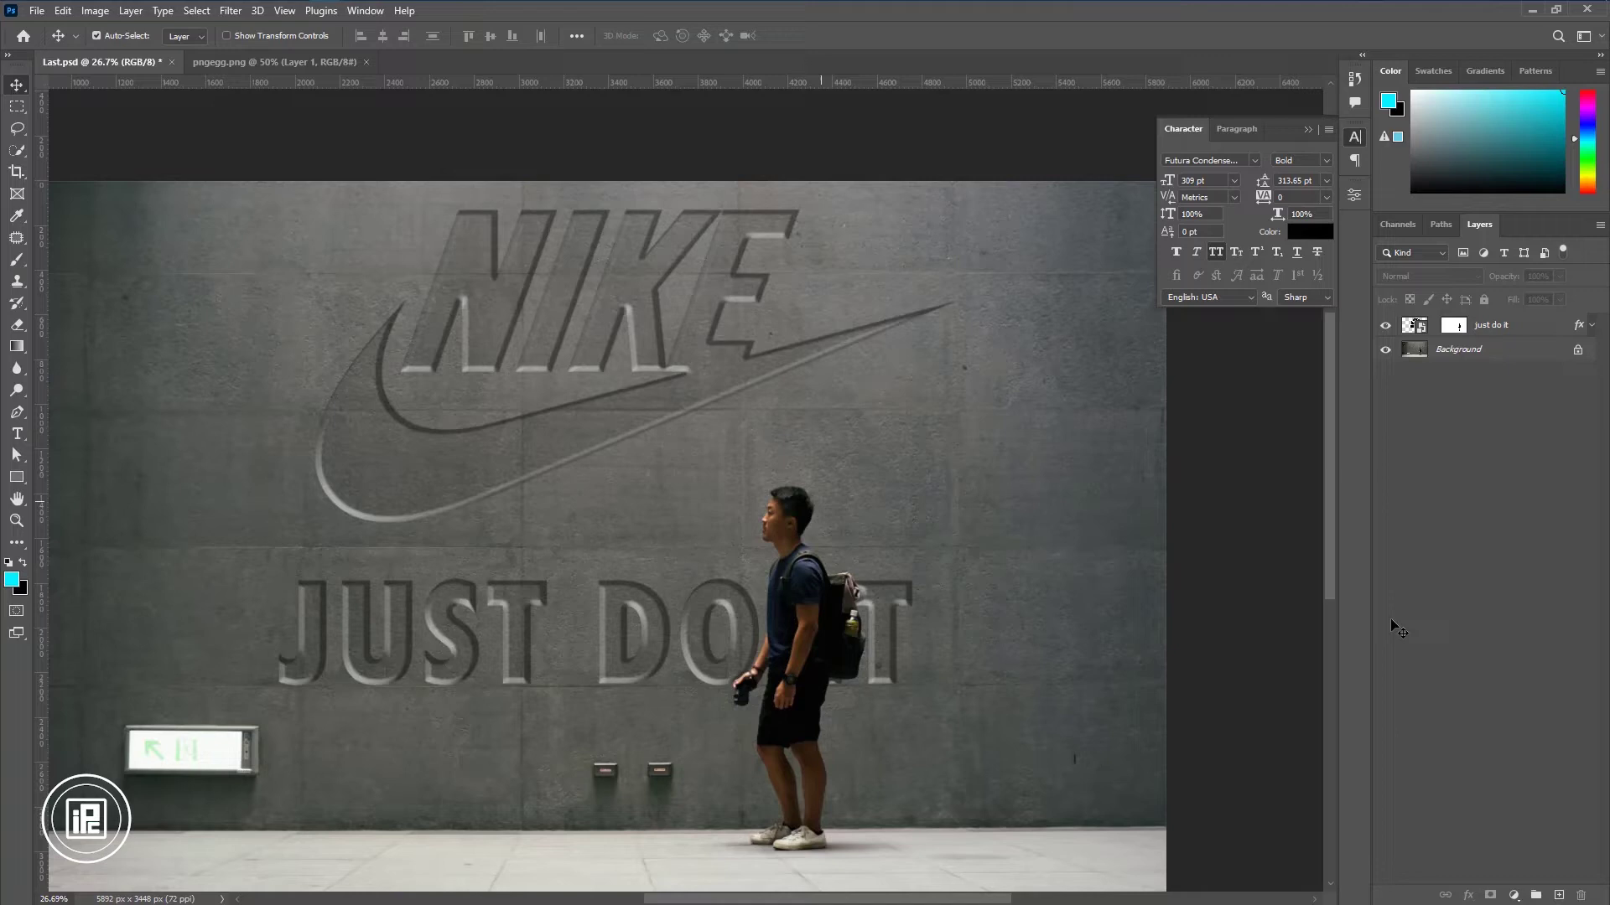
{"action": "left_click", "coordinate": [1515, 895]}
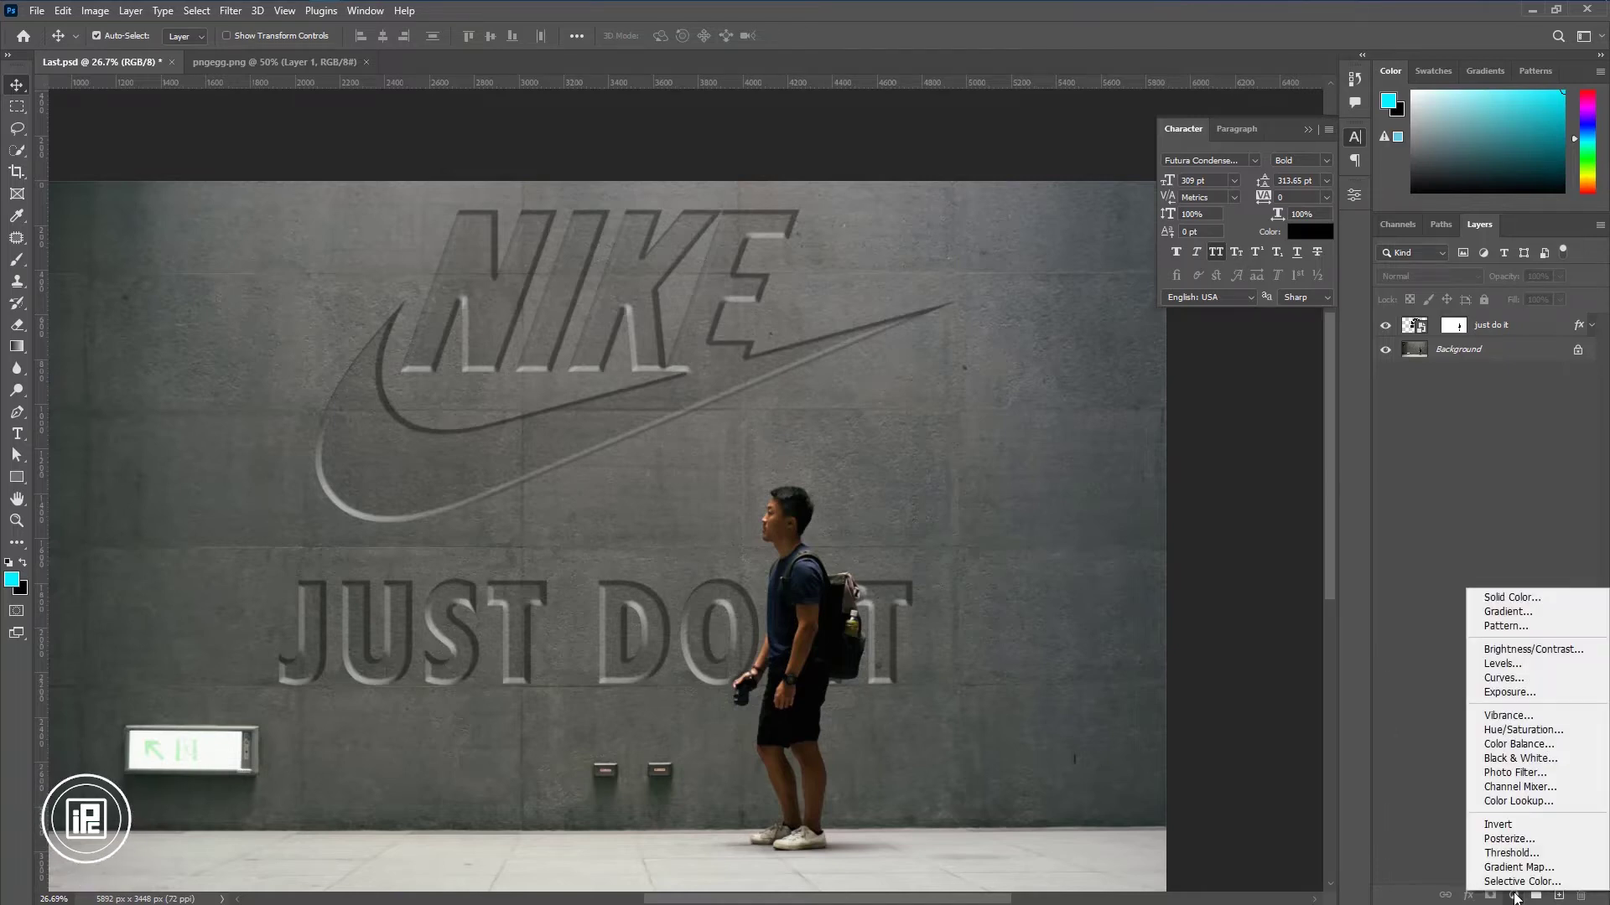
{"action": "left_click", "coordinate": [1517, 743]}
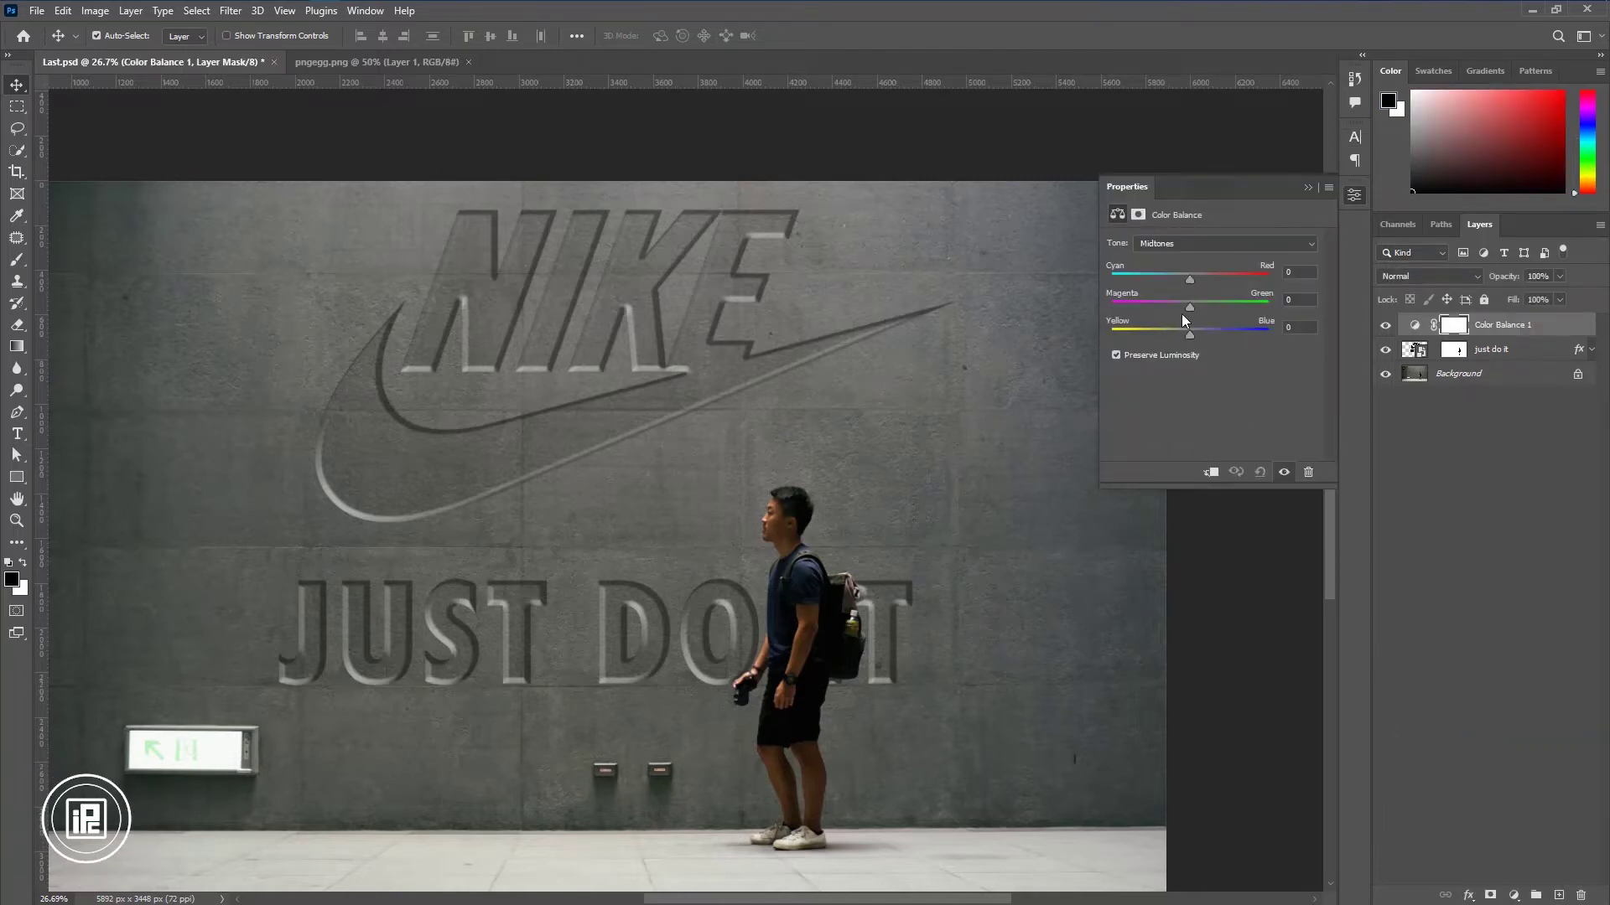
{"action": "left_click_drag", "start_coordinate": [1195, 279], "coordinate": [1186, 333]}
{"action": "left_click", "coordinate": [1514, 895]}
- Add a Curves layer with raised highlights and lowered shadows, then select the Red channel
{"action": "left_click", "coordinate": [1490, 687]}
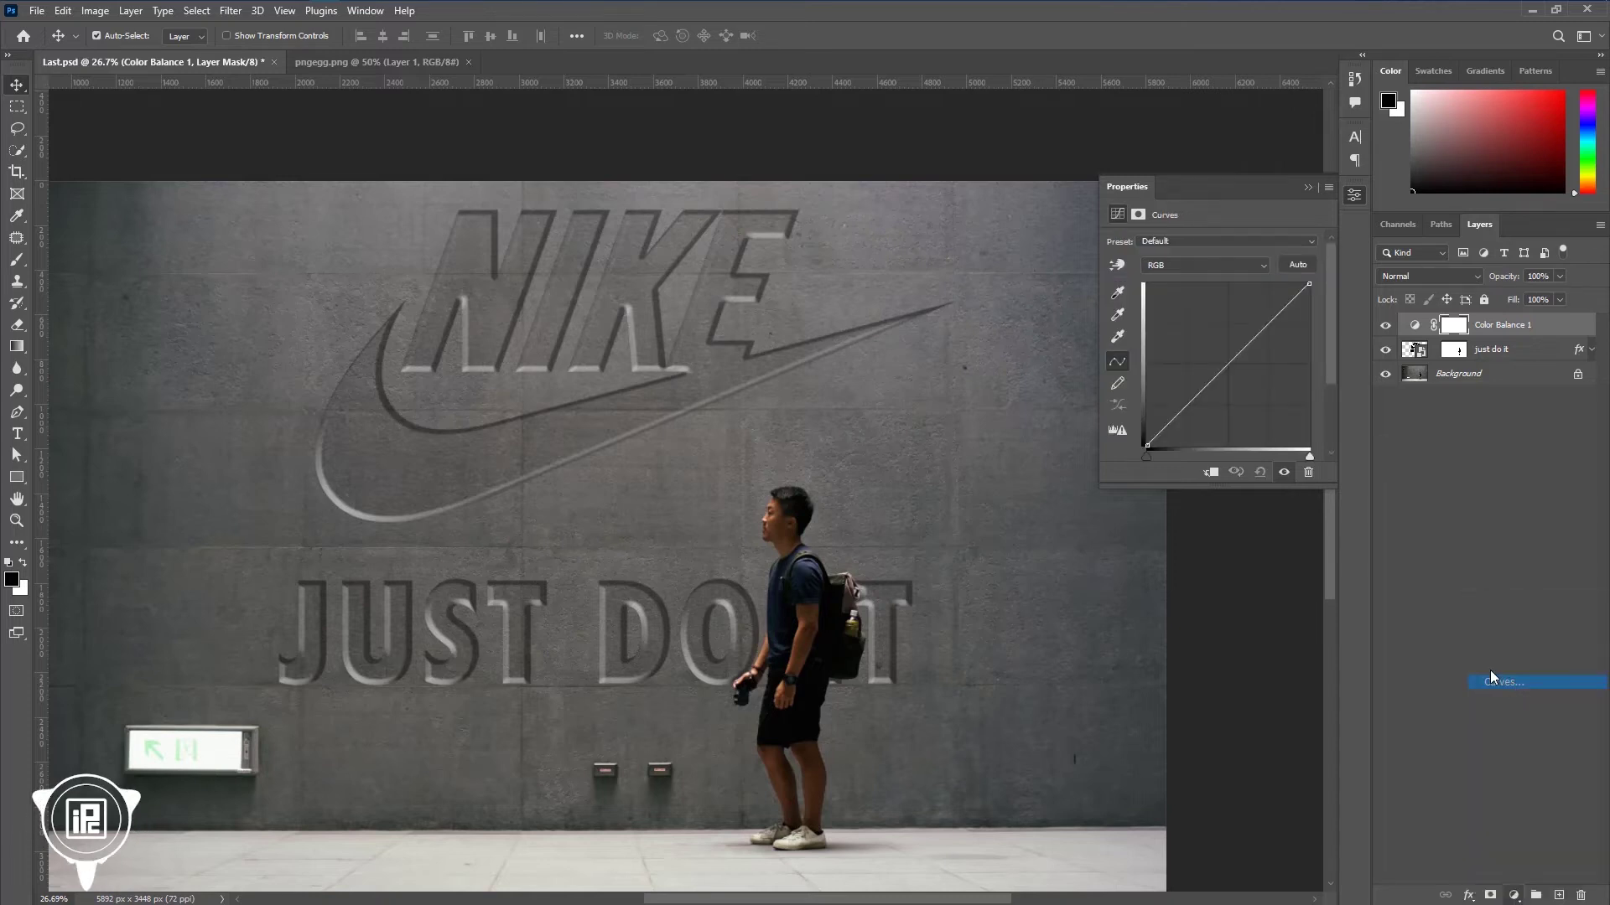
{"action": "left_click_drag", "start_coordinate": [1288, 307], "coordinate": [1286, 300]}
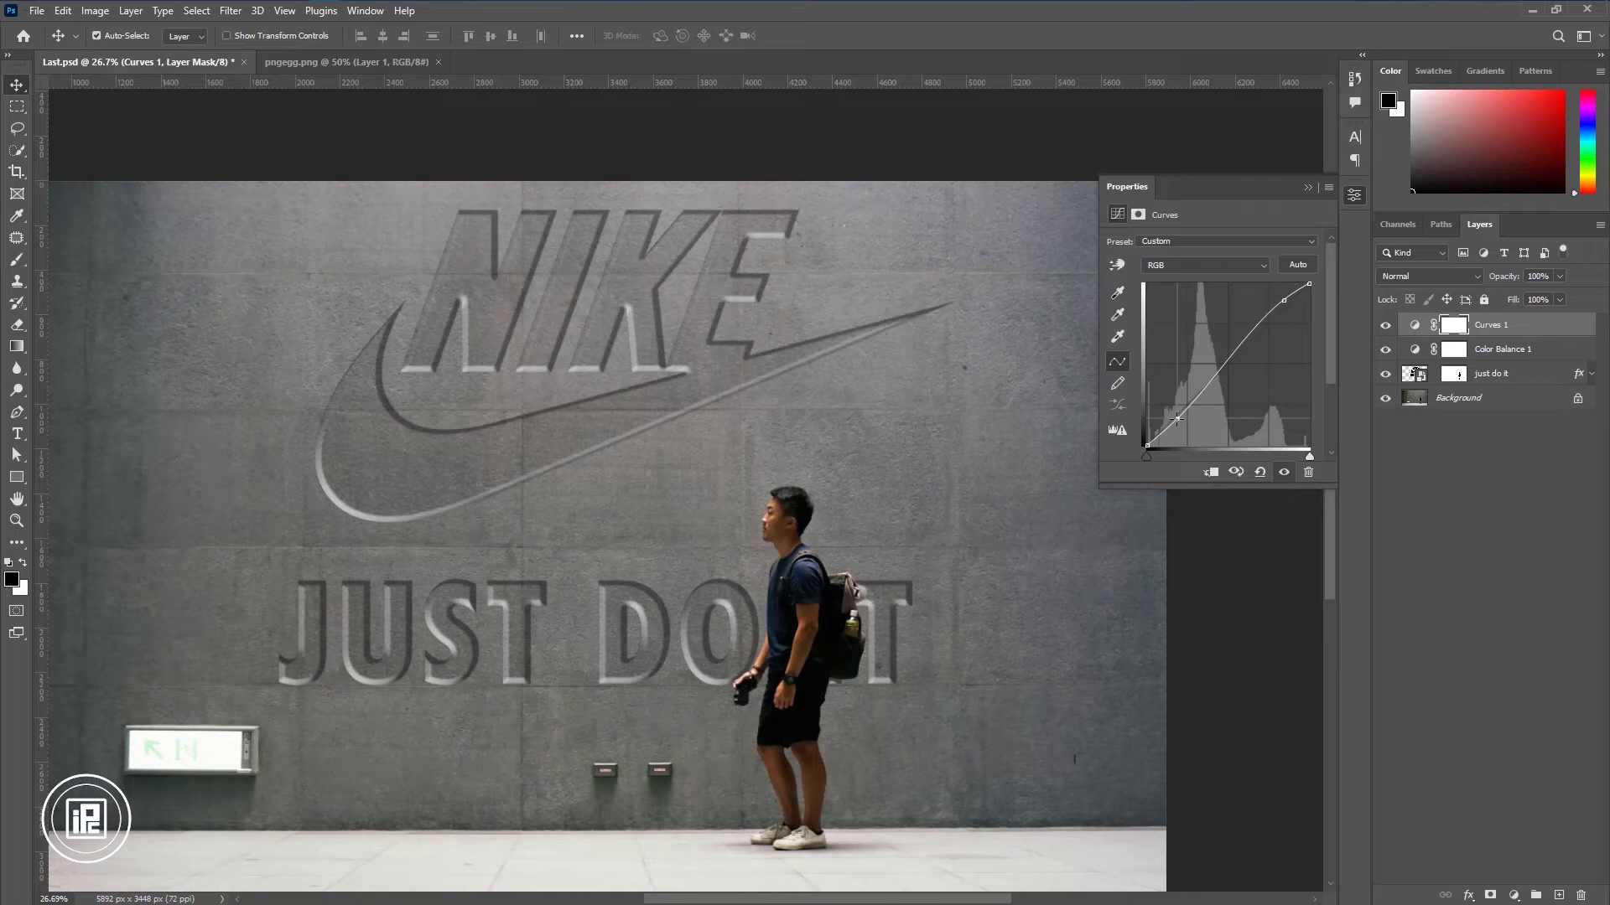
{"action": "left_click_drag", "start_coordinate": [1171, 416], "coordinate": [1172, 420]}
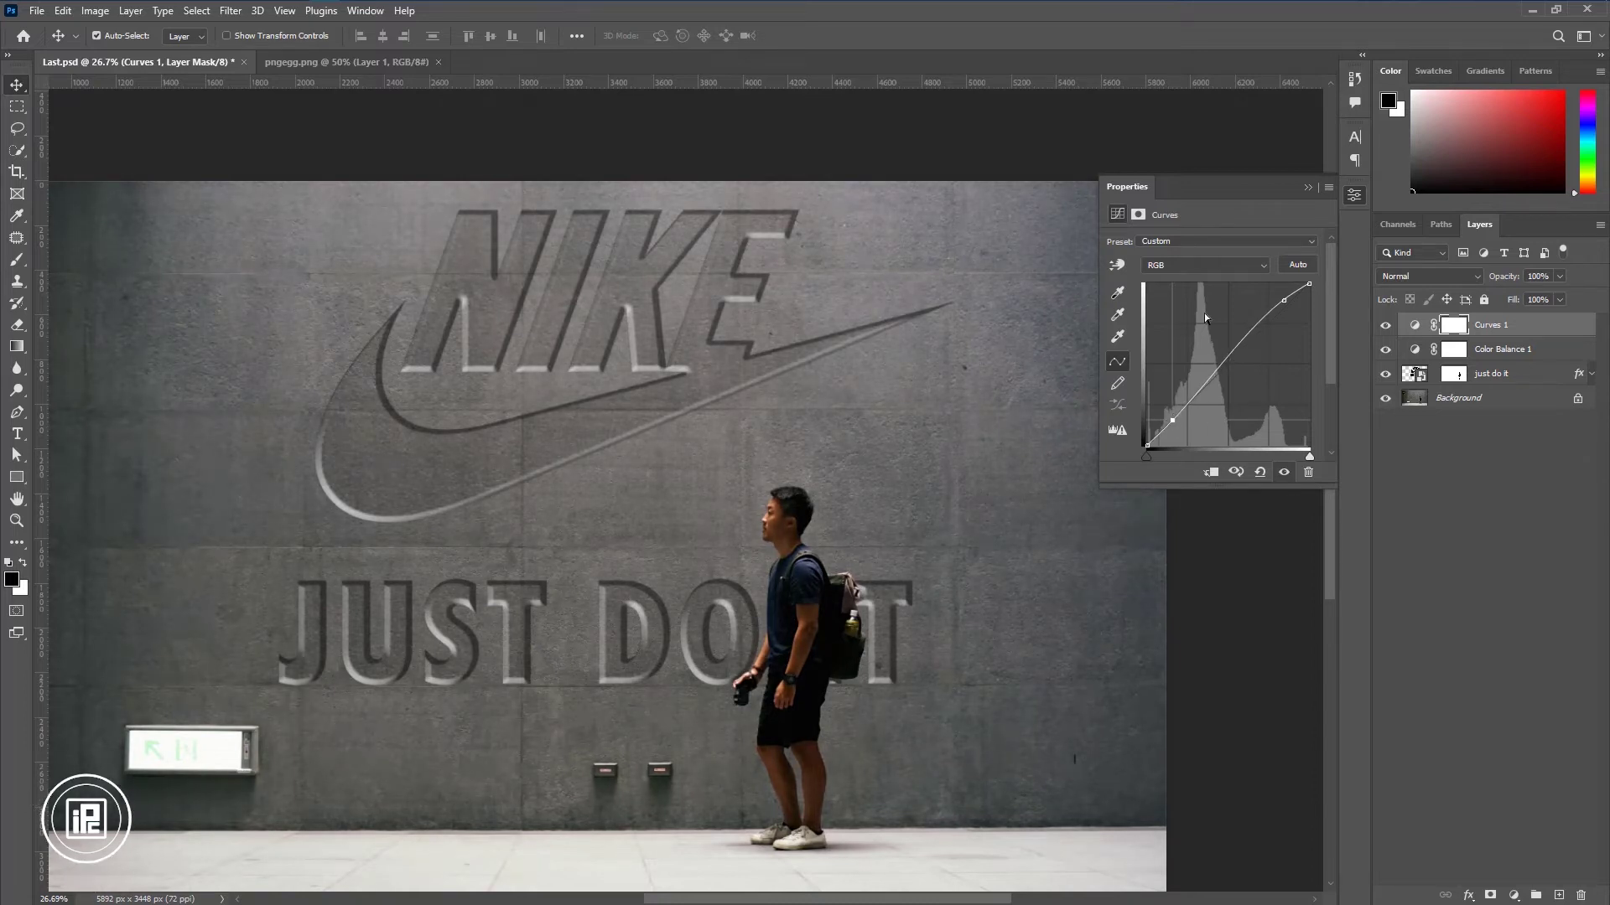
{"action": "left_click", "coordinate": [1188, 264]}
{"action": "left_click", "coordinate": [1195, 286]}
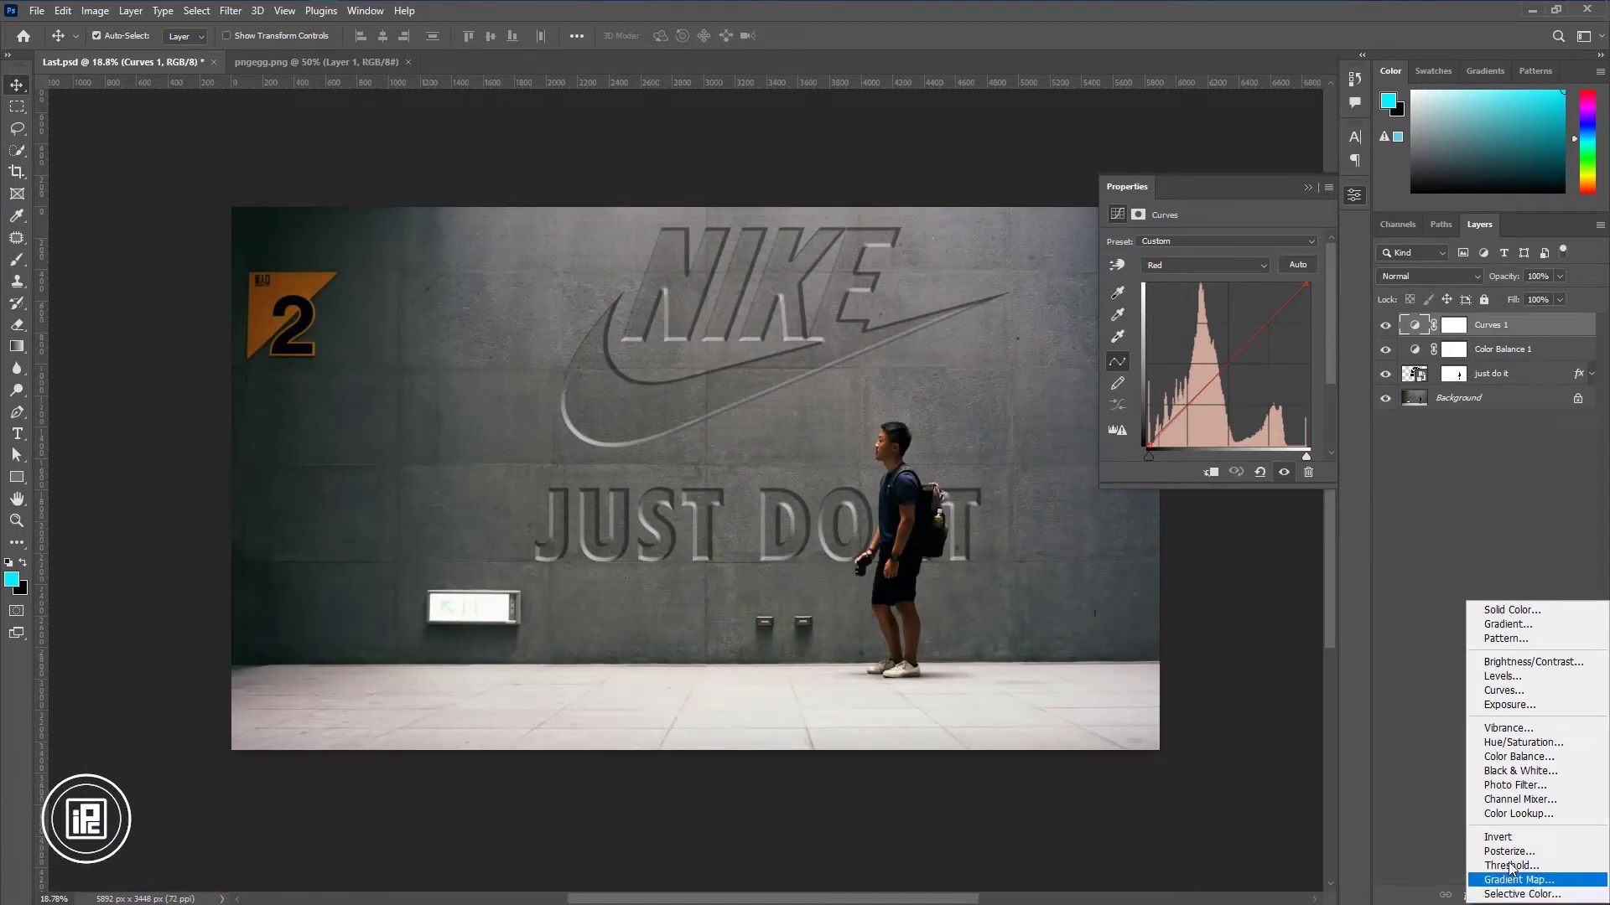
- Add a Color Lookup layer with the Bleach Bypass 3DLUT and open its blending options
{"action": "left_click", "coordinate": [1508, 813]}
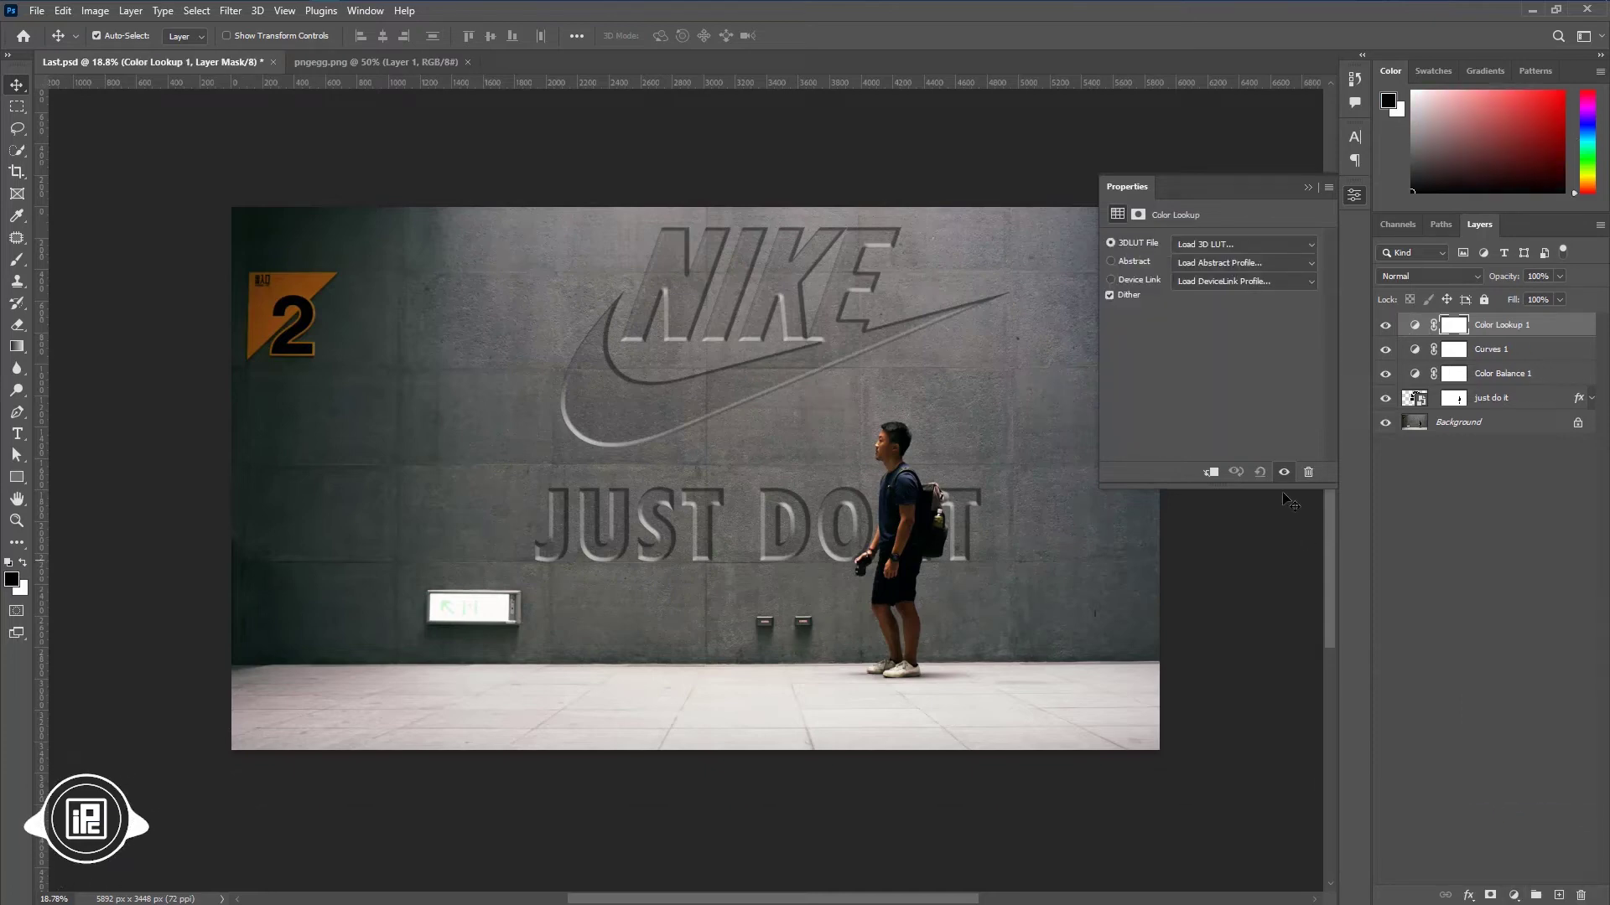
{"action": "left_click", "coordinate": [1211, 243]}
{"action": "left_click", "coordinate": [1211, 241]}
{"action": "left_click", "coordinate": [1212, 311]}
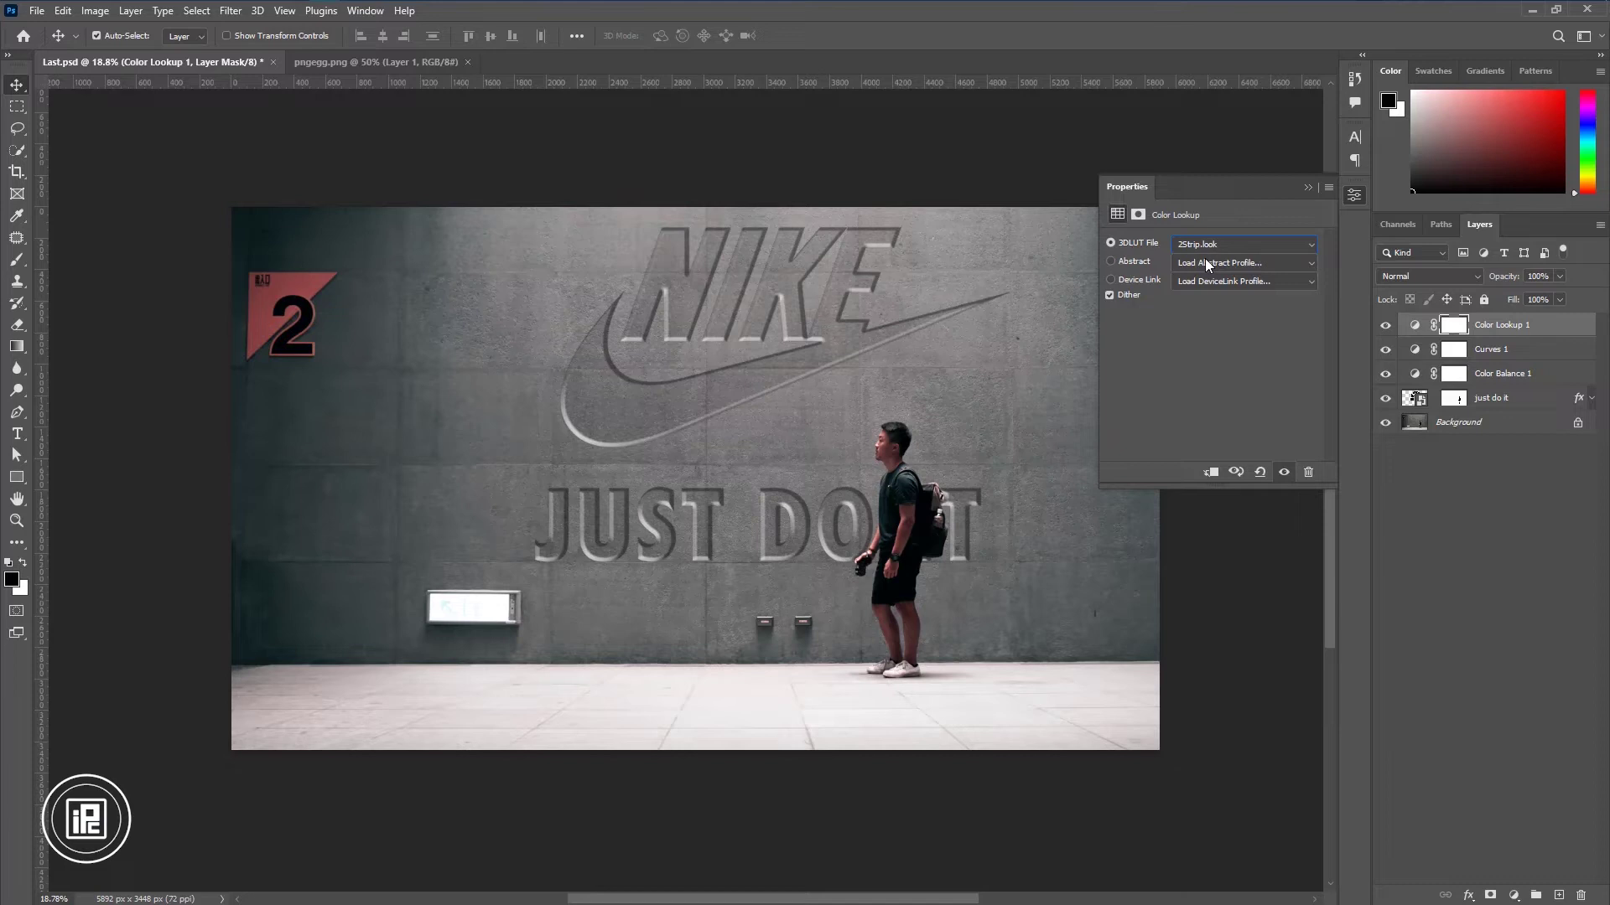
{"action": "key", "text": "Down"}
{"action": "key", "text": "Down"}
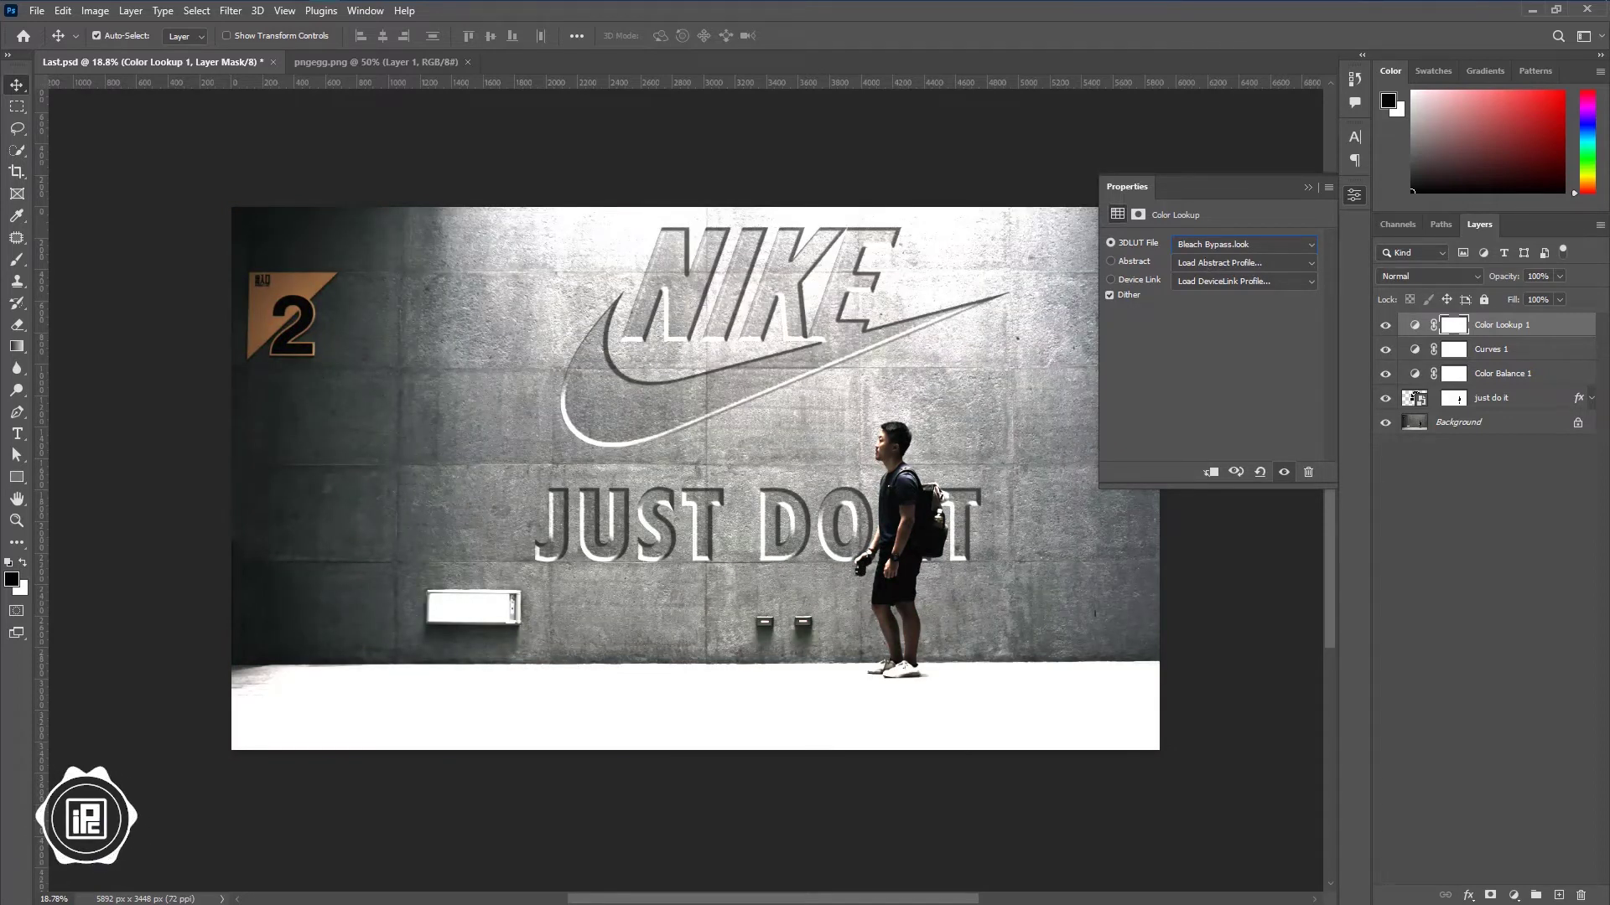
{"action": "double_click", "coordinate": [1565, 329]}
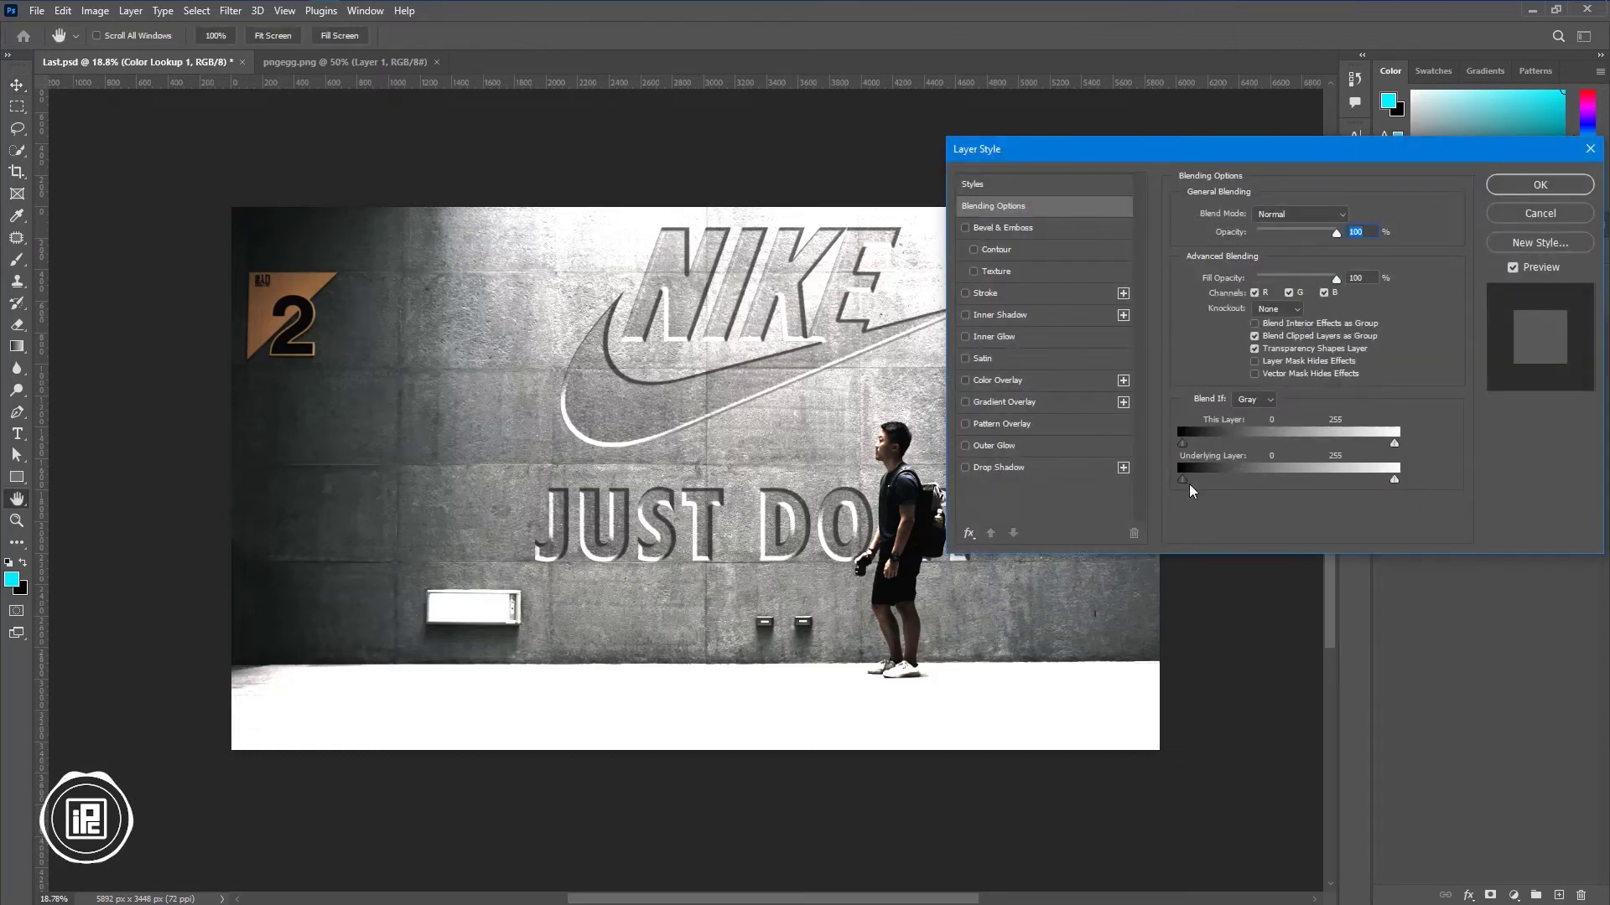
- Drag the Underlying Layer Blend If sliders to keep the grade off the darkest tones
{"action": "left_click_drag", "start_coordinate": [1182, 479], "coordinate": [1282, 474]}
{"action": "mouse_move", "coordinate": [1394, 479]}
{"action": "left_mouse_down"}
{"action": "mouse_move", "coordinate": [1220, 480]}
{"action": "mouse_move", "coordinate": [1364, 475]}
{"action": "left_mouse_up"}
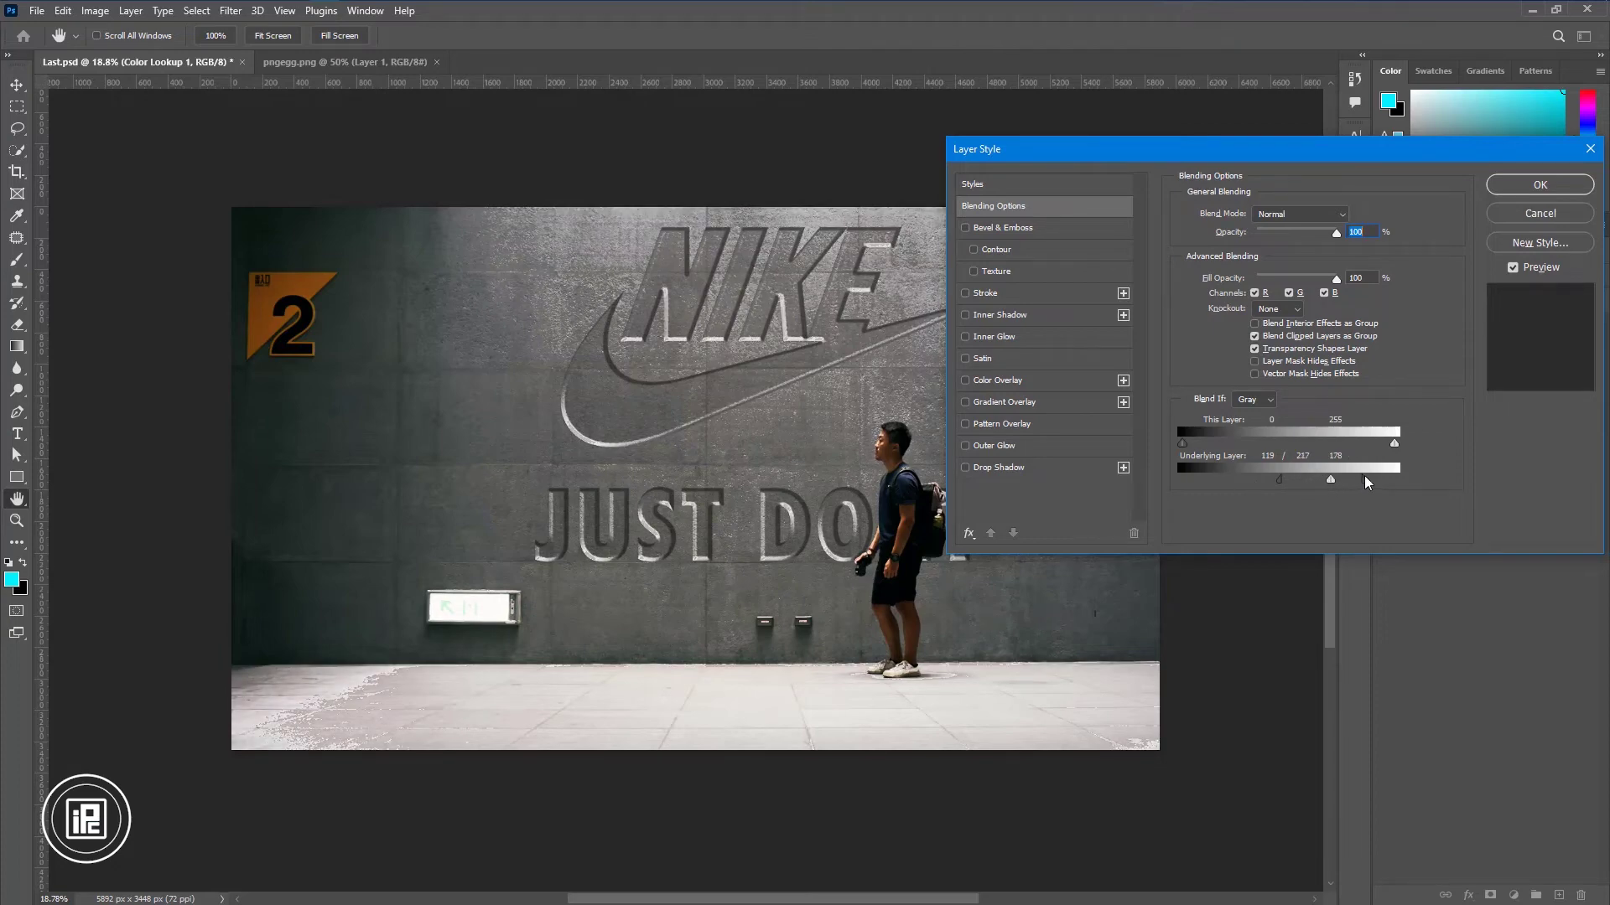
{"action": "left_click_drag", "start_coordinate": [1257, 477], "coordinate": [1274, 478]}
{"action": "left_click", "coordinate": [1535, 185]}
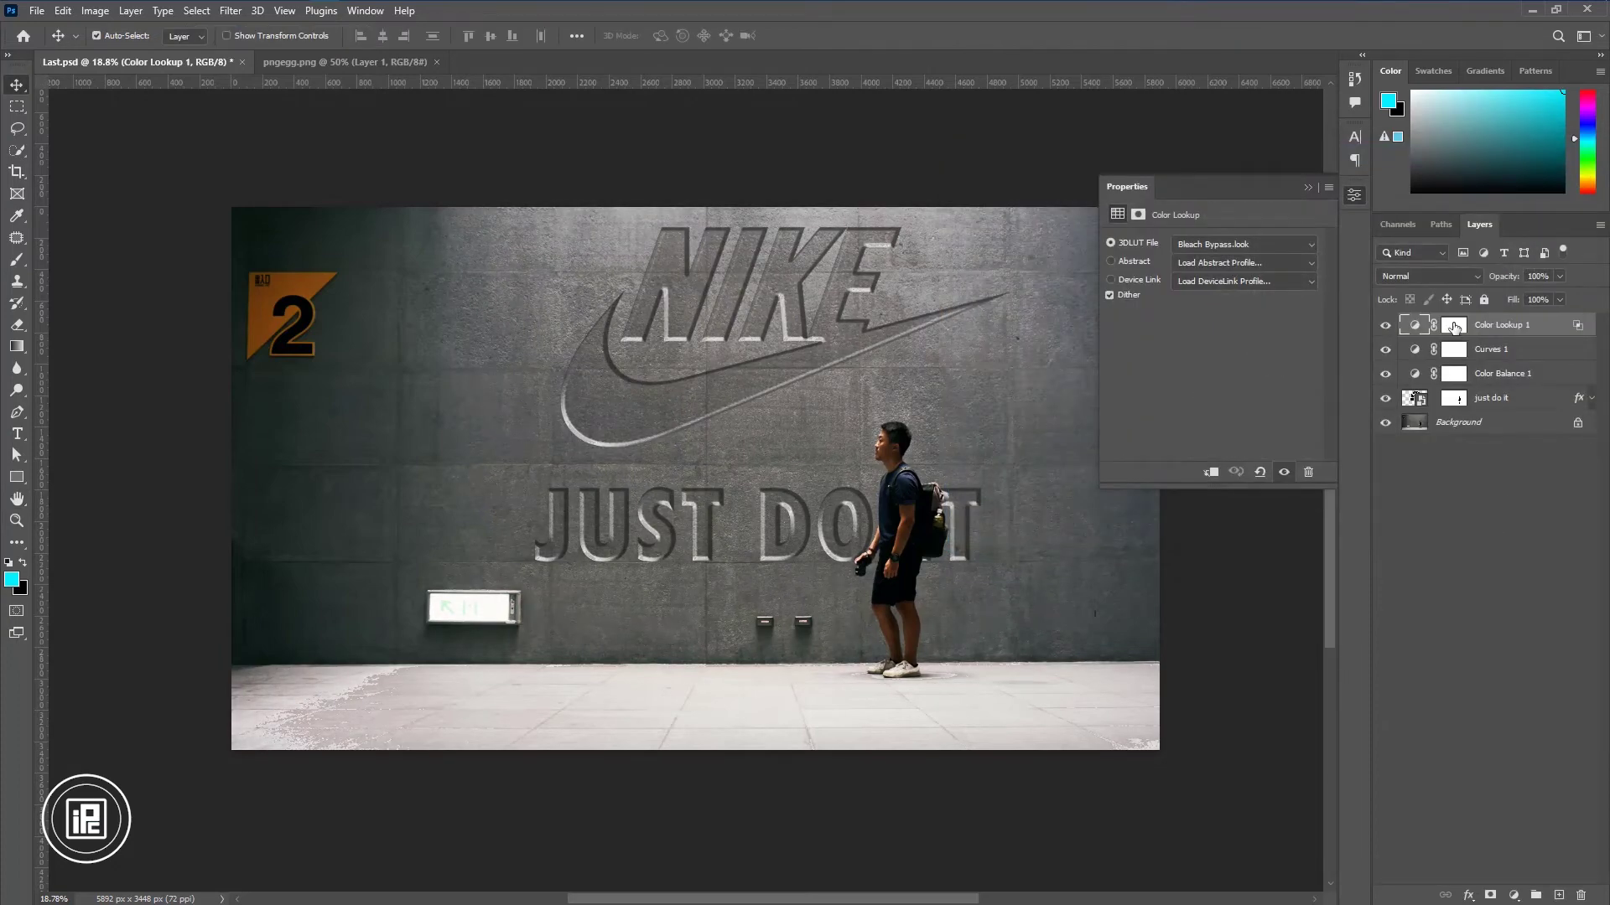
- Paint black across the floor on the Color Lookup mask
{"action": "left_click", "coordinate": [16, 261]}
{"action": "left_click_drag", "start_coordinate": [260, 705], "coordinate": [1114, 718]}
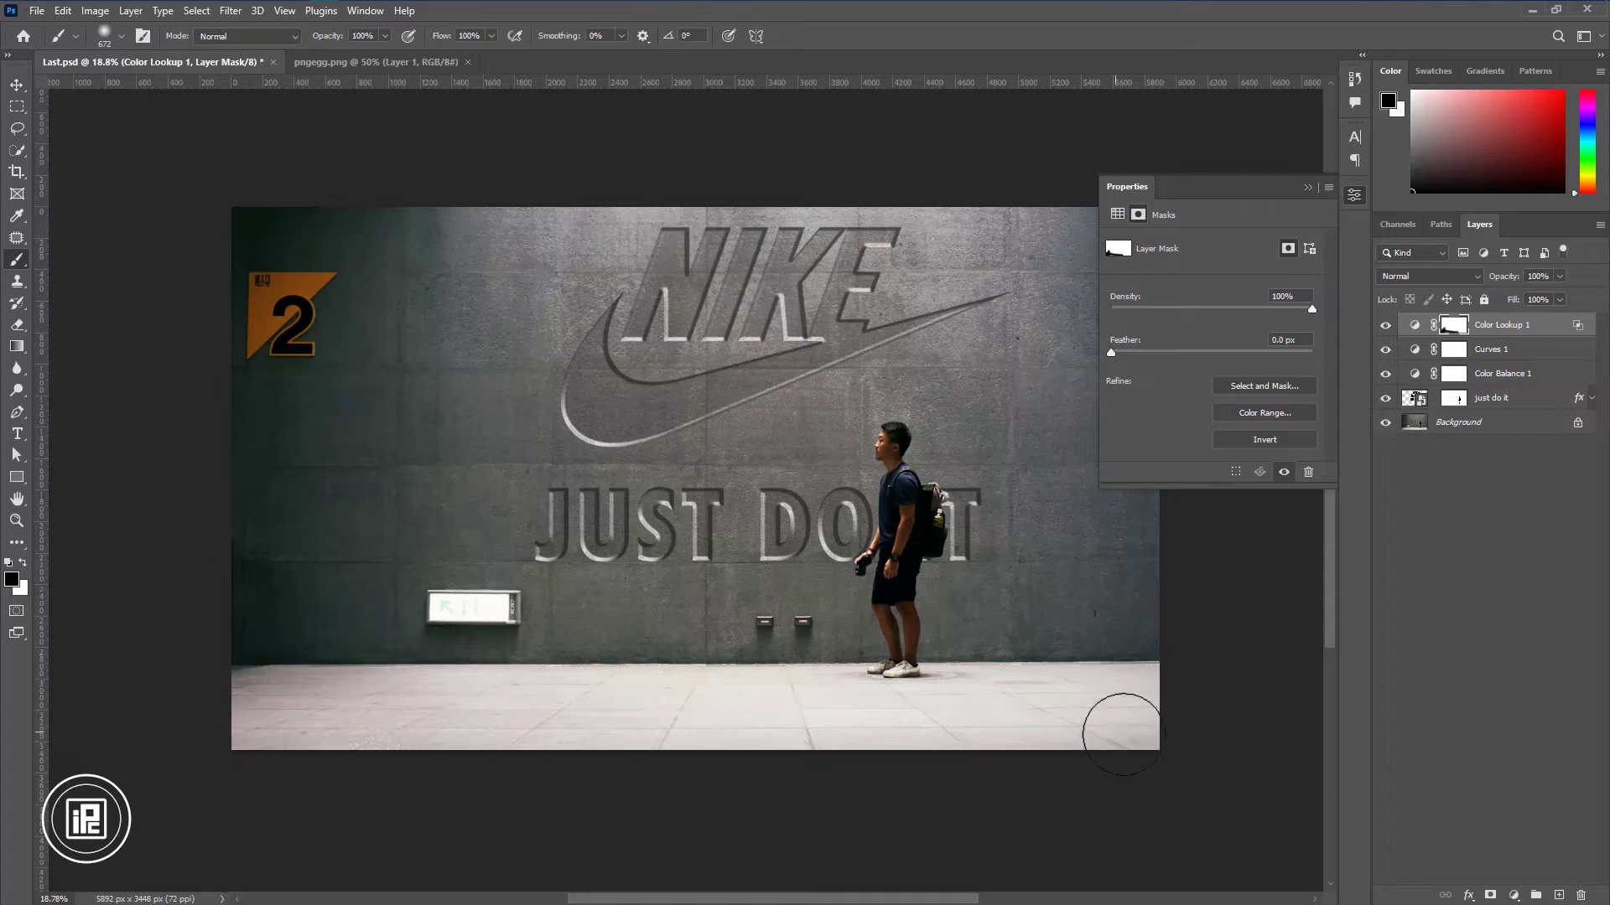
{"action": "left_click", "coordinate": [1311, 189]}
{"action": "key", "text": "v"}
- Duplicate the just do it layer with 0% fill, move it to the top, and remove its effects
{"action": "left_click", "coordinate": [1511, 383]}
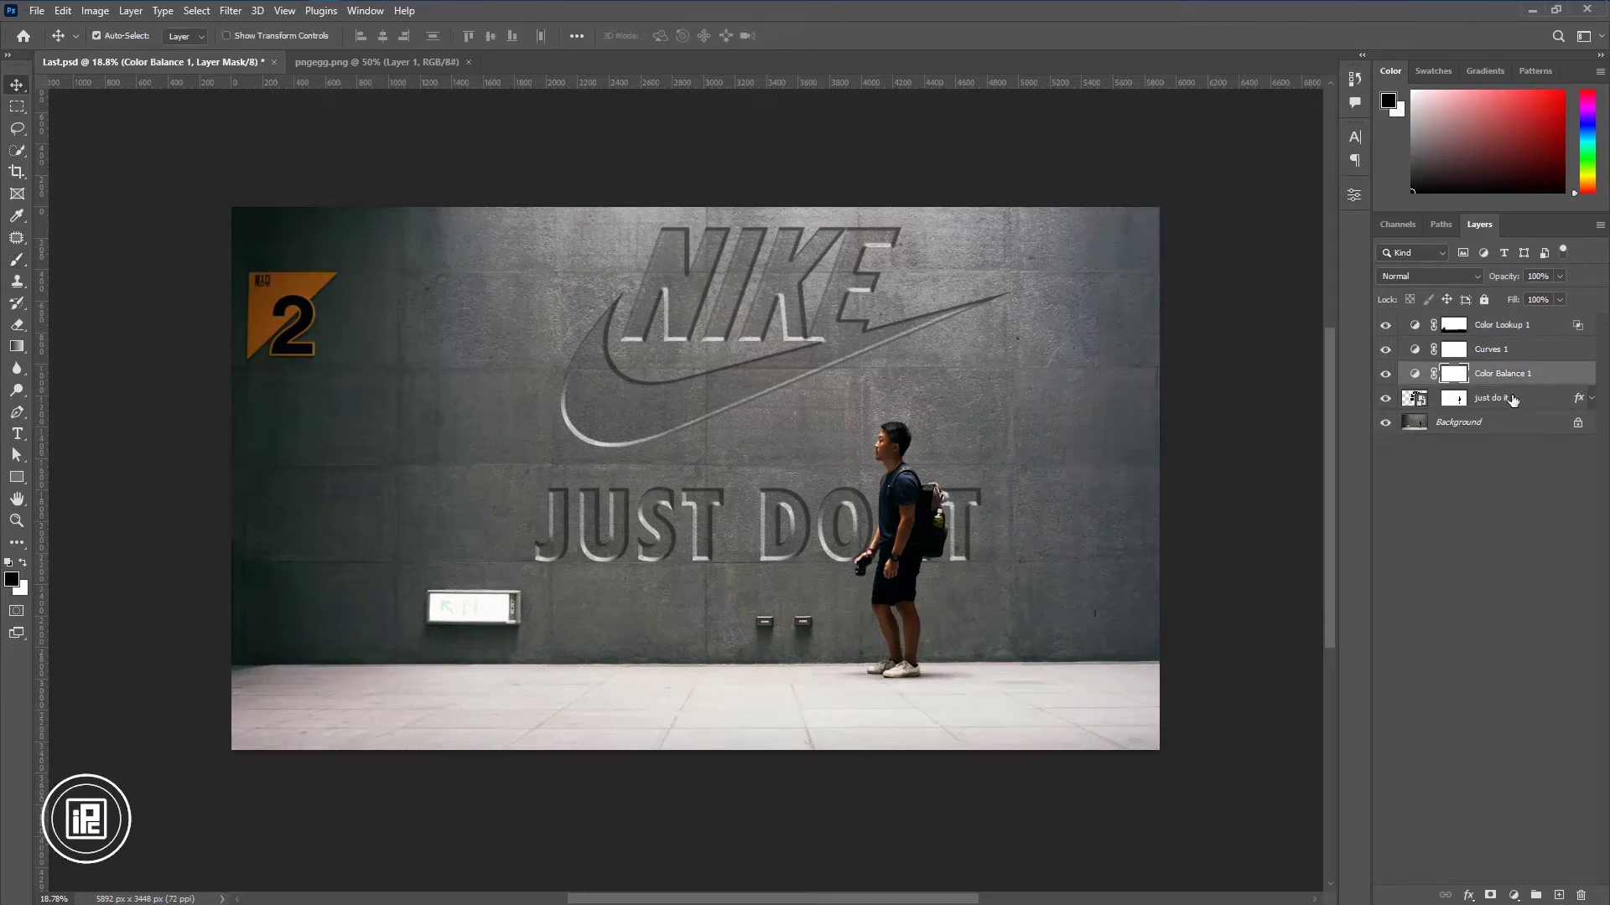
{"action": "key", "text": "ctrl+j"}
{"action": "key", "text": "shift+0"}
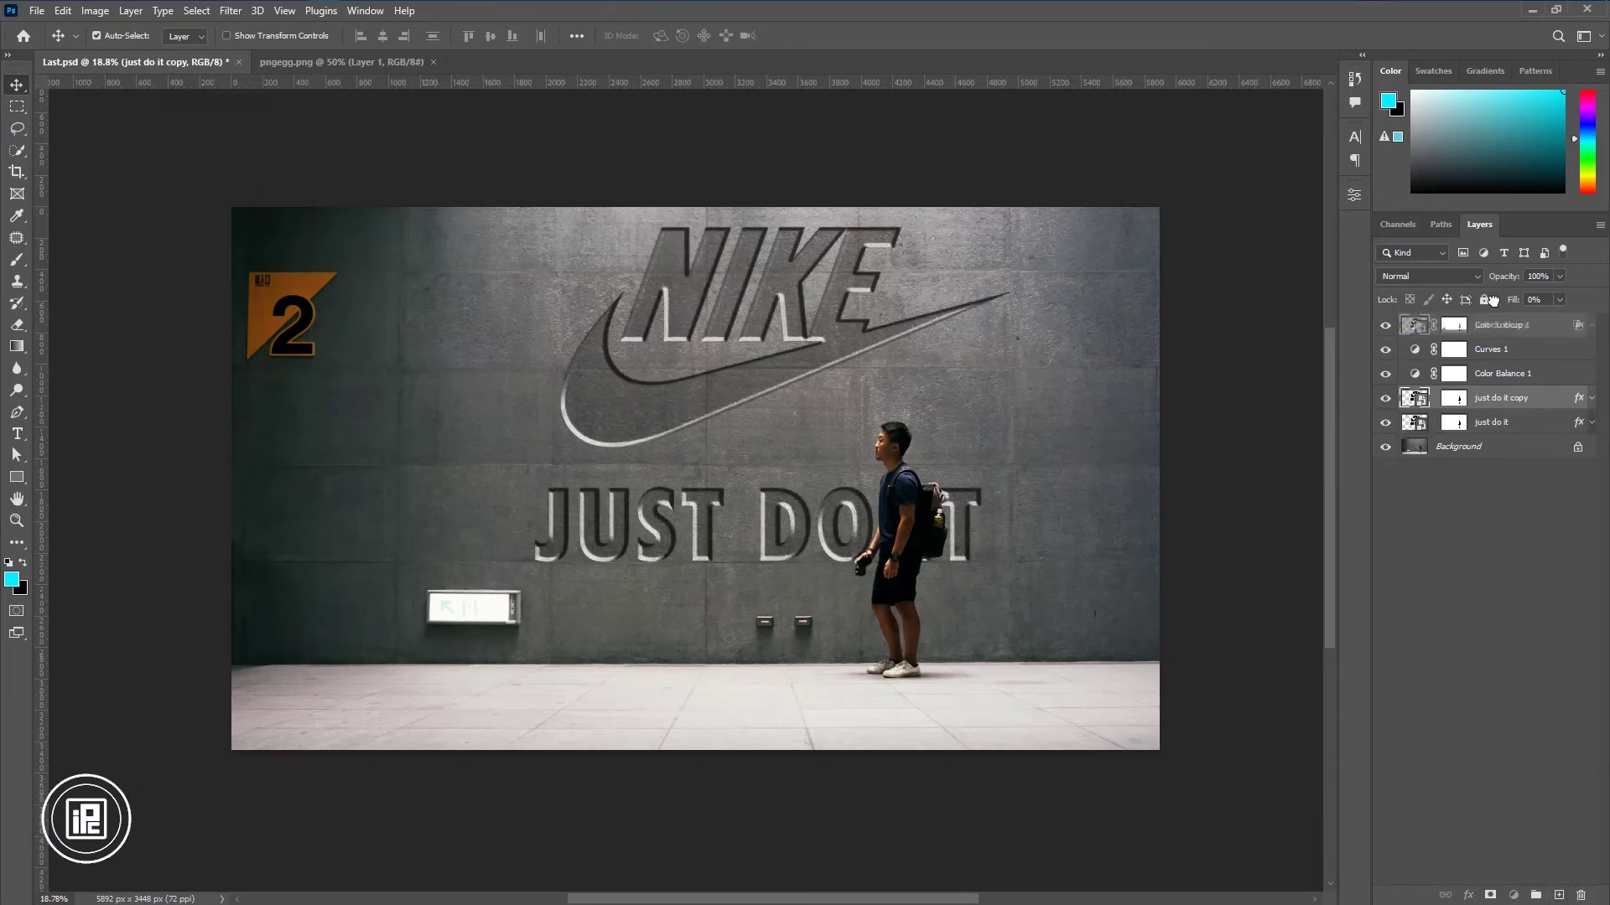
{"action": "mouse_move", "coordinate": [1522, 406]}
{"action": "left_mouse_down"}
{"action": "mouse_move", "coordinate": [1484, 316]}
{"action": "mouse_move", "coordinate": [1567, 732]}
{"action": "left_mouse_up"}
{"action": "left_click", "coordinate": [1592, 325]}
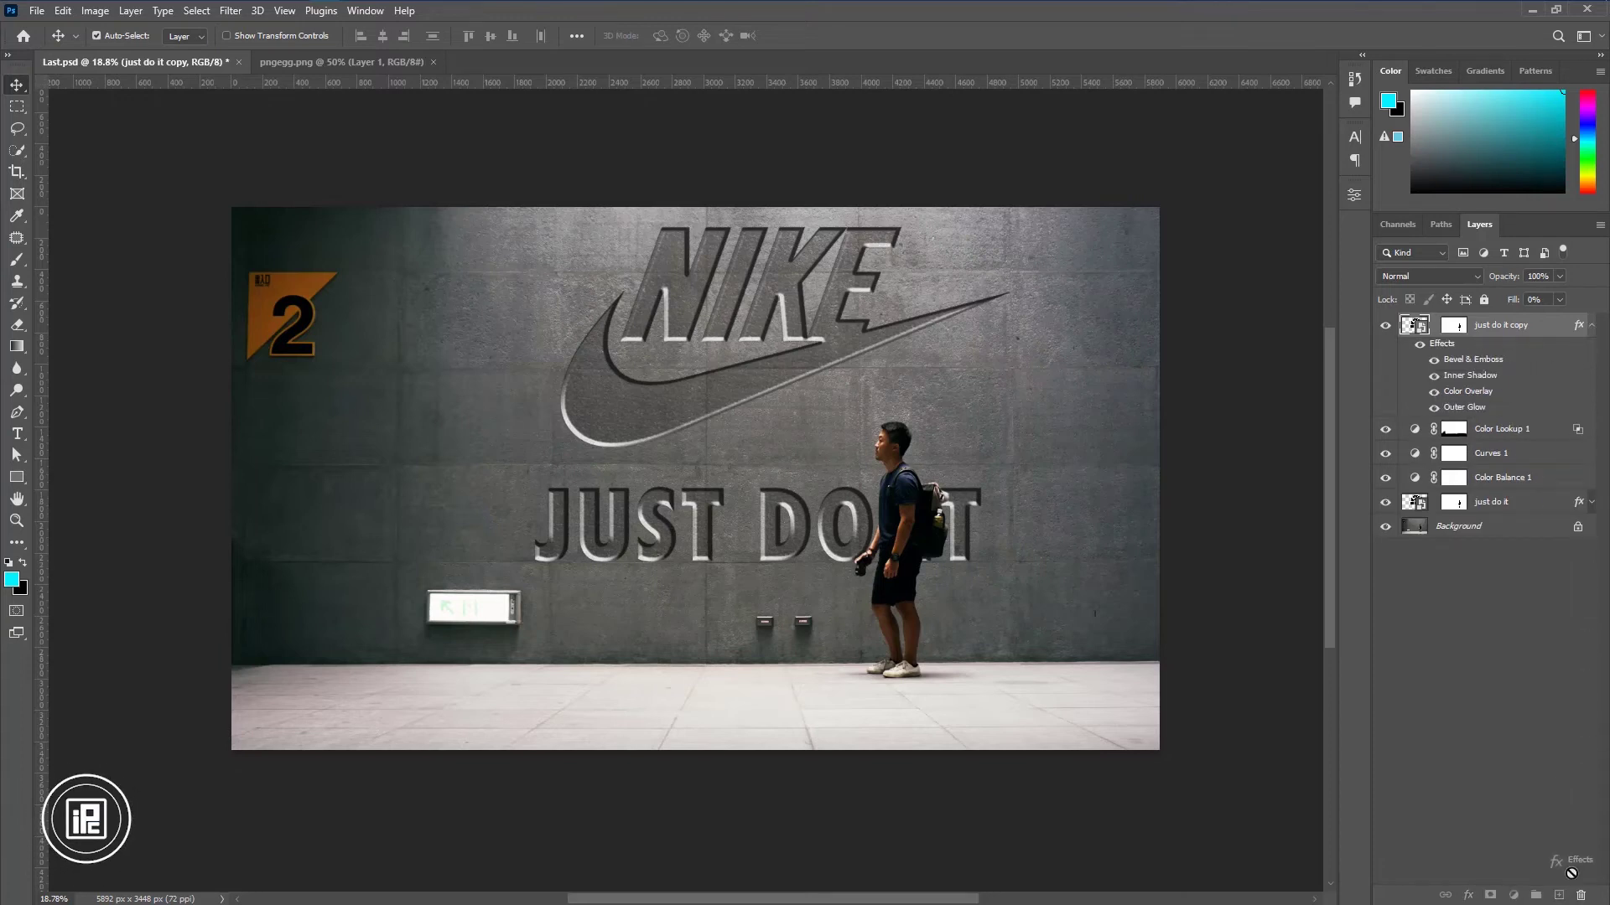
{"action": "left_click_drag", "start_coordinate": [1581, 895], "coordinate": [1581, 897]}
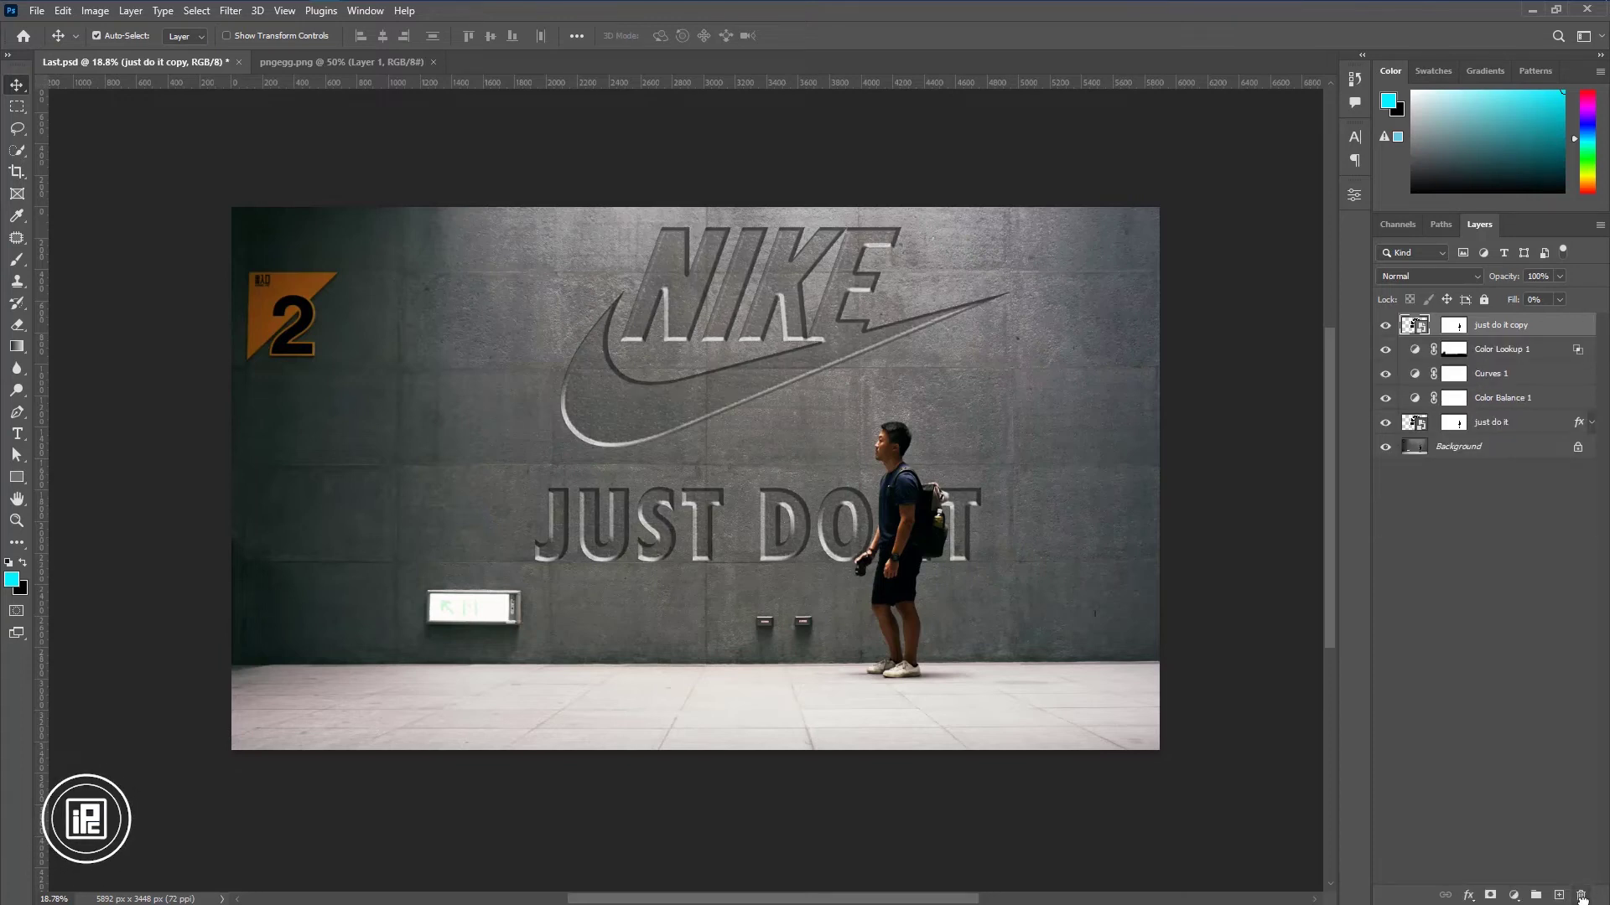
- Group Color Lookup 1 through just do it as 'Effect' and name the unmasked copy 'Put Your Text'
{"action": "left_click", "coordinate": [1454, 349]}
{"action": "left_click", "coordinate": [1508, 432], "text": "shift"}
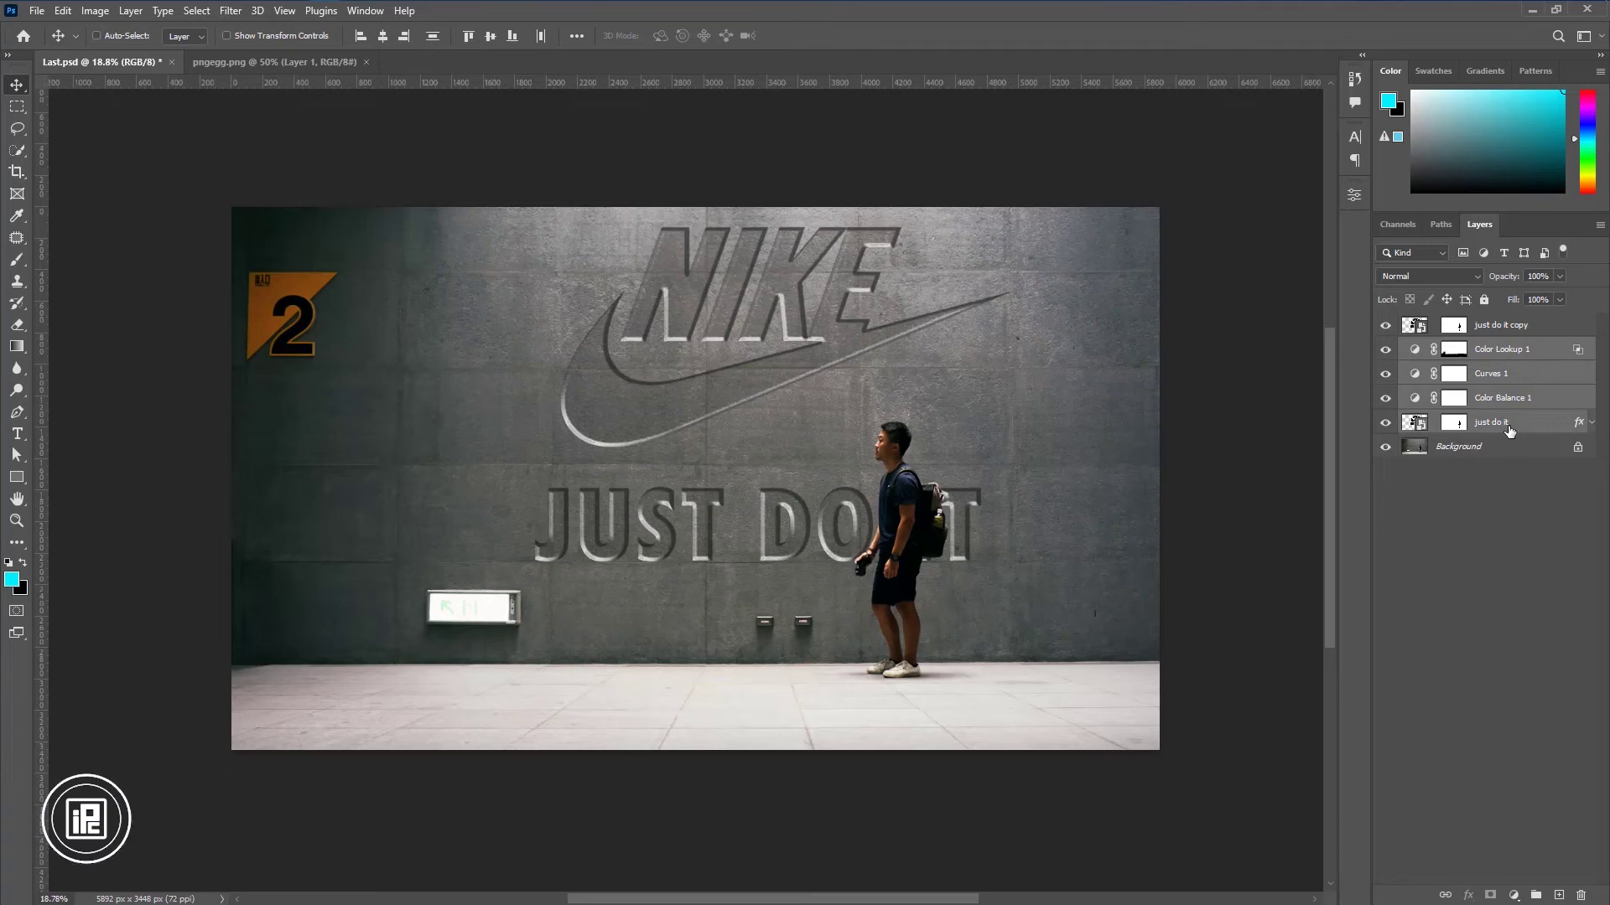
{"action": "key", "text": "ctrl+g"}
{"action": "type", "text": "Effect"}
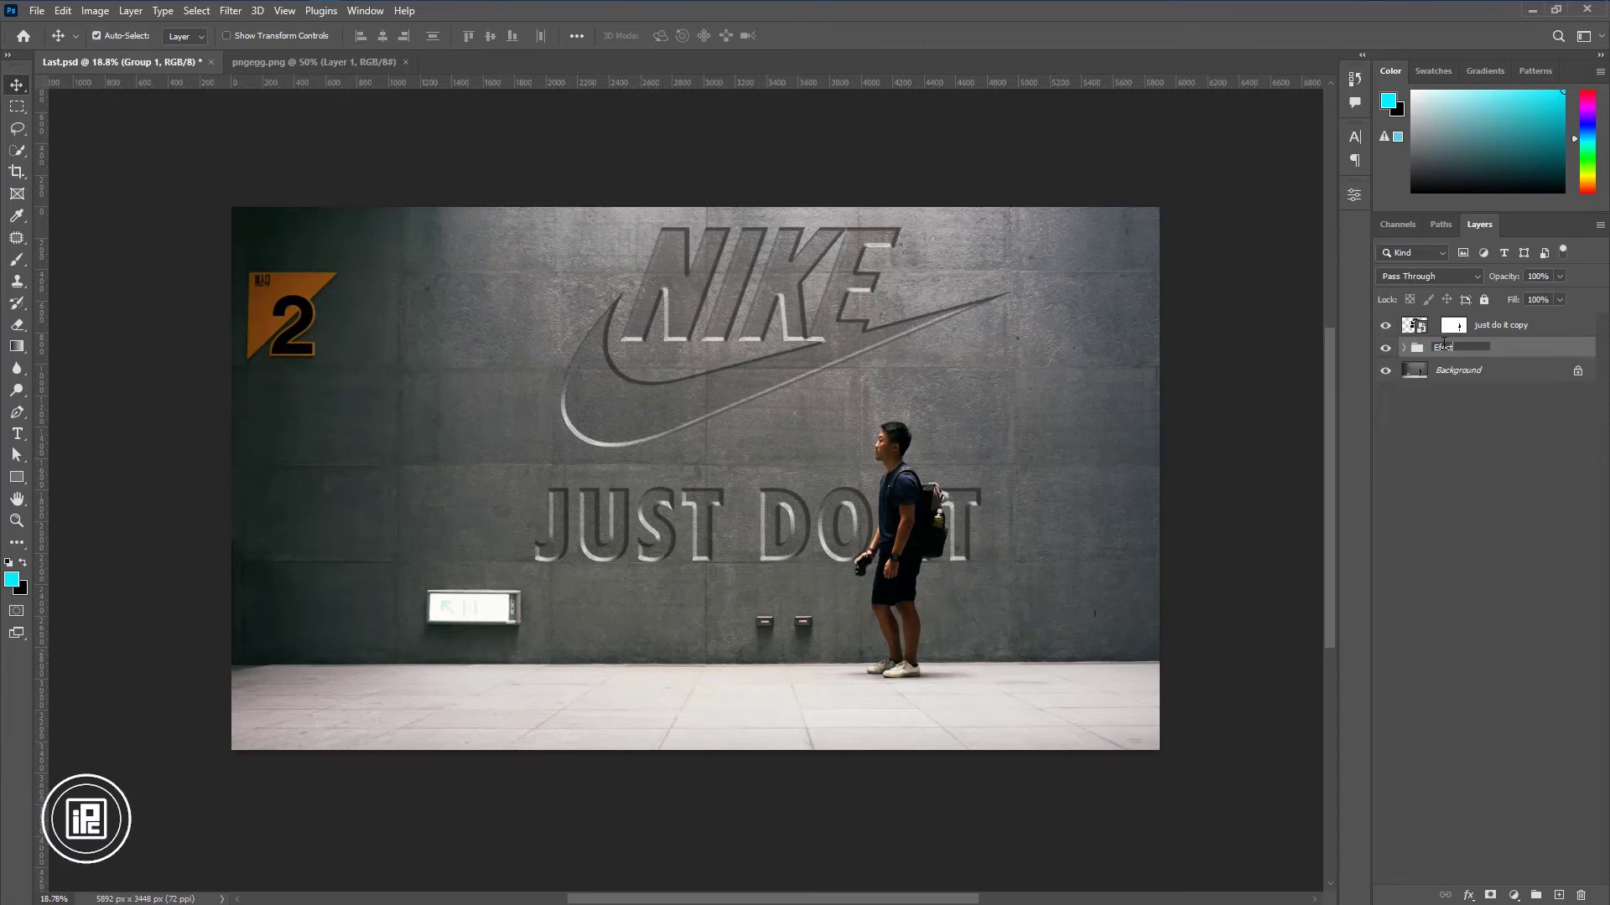
{"action": "key", "text": "Return"}
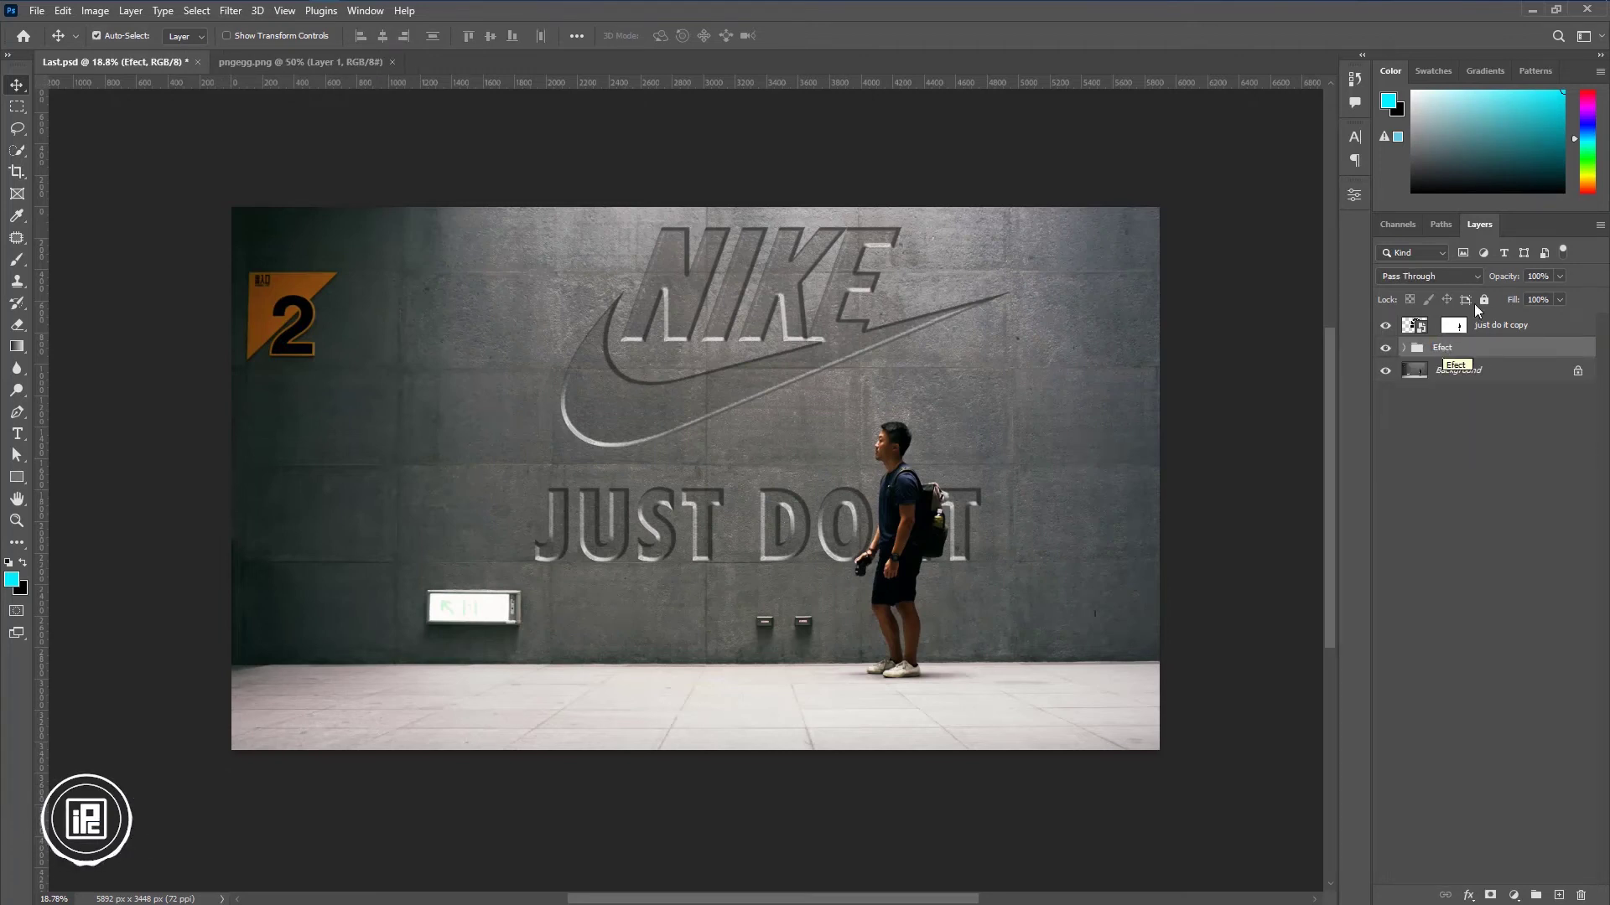
{"action": "left_click", "coordinate": [1454, 327]}
{"action": "left_click_drag", "start_coordinate": [1454, 326], "coordinate": [1581, 896]}
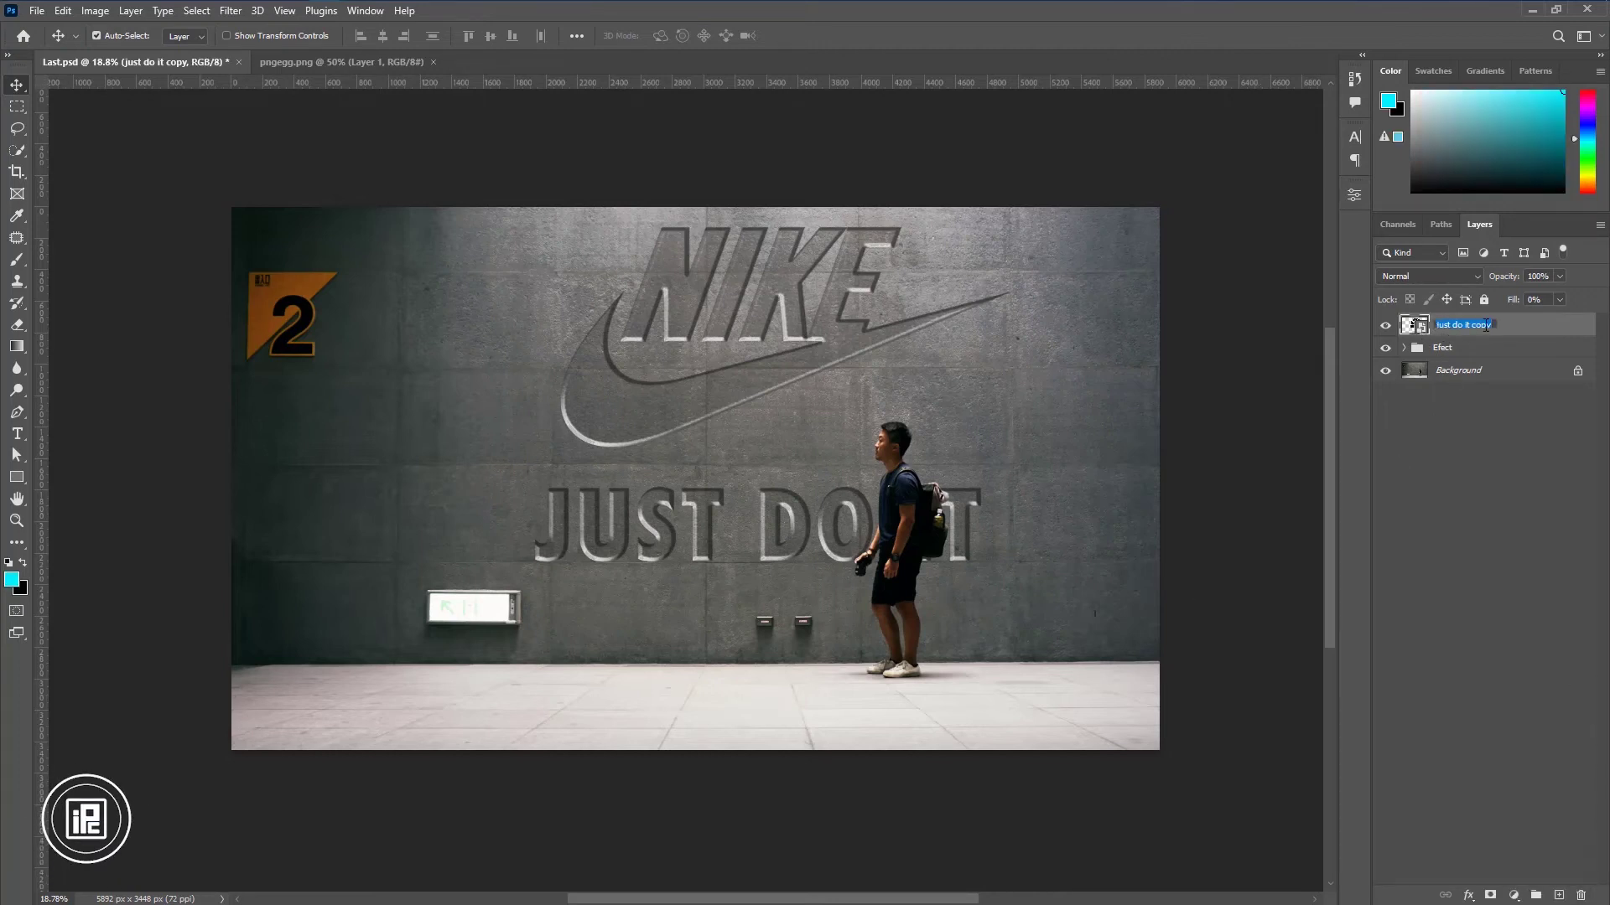
{"action": "type", "text": "Put Your Te"}
{"action": "key", "text": "Return"}
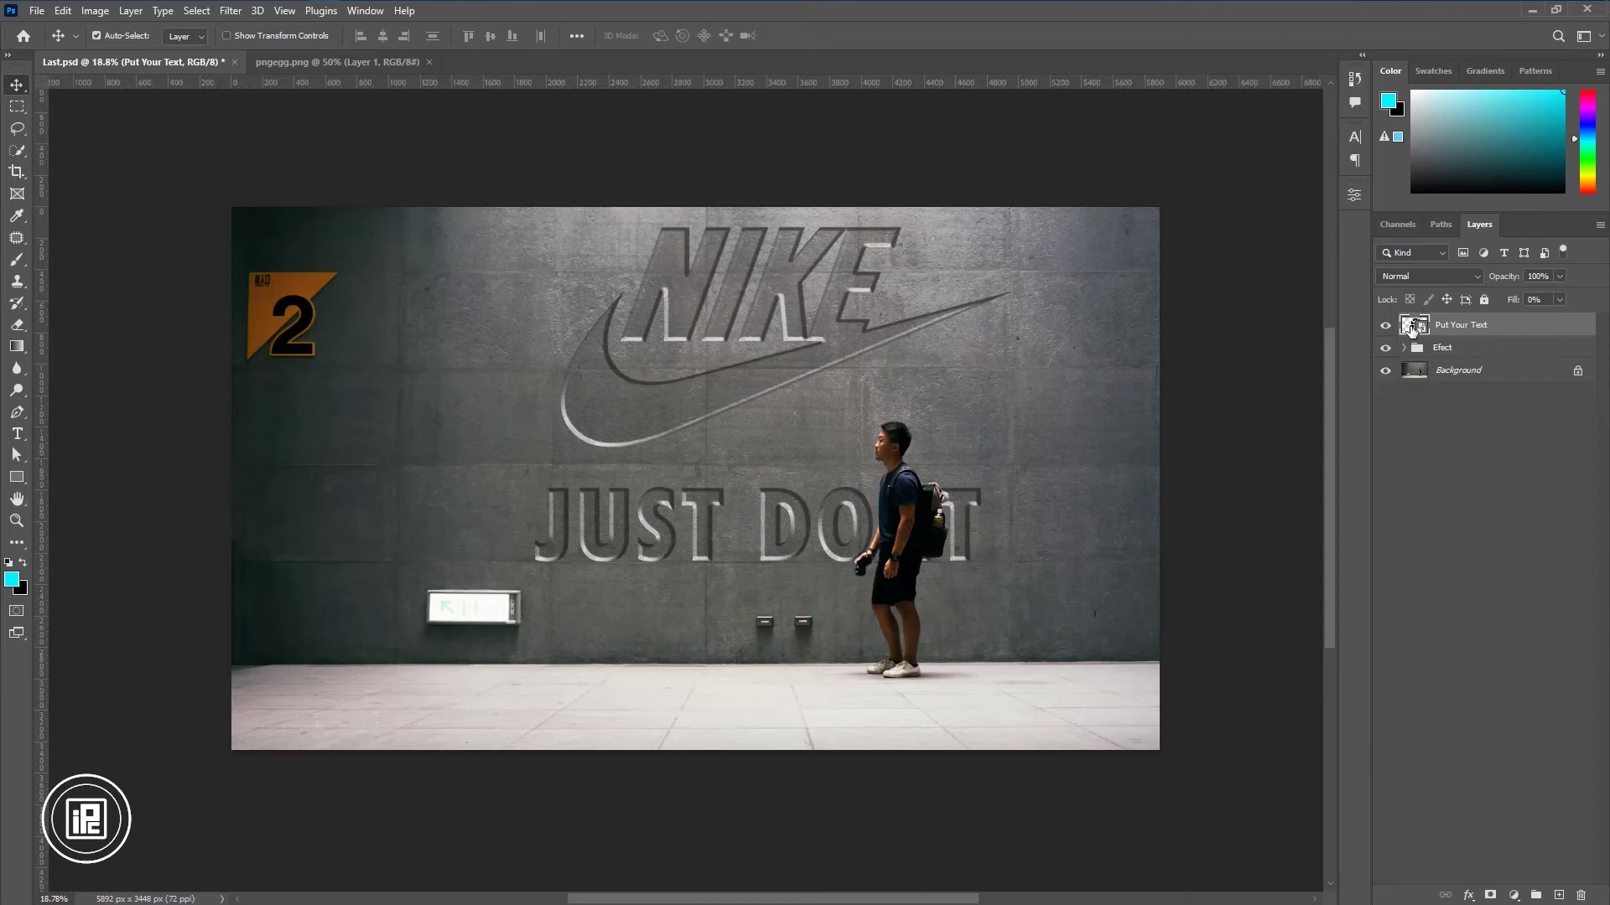
- Open the smart object's contents and enlarge its canvas evenly on all sides
{"action": "double_click", "coordinate": [1411, 328]}
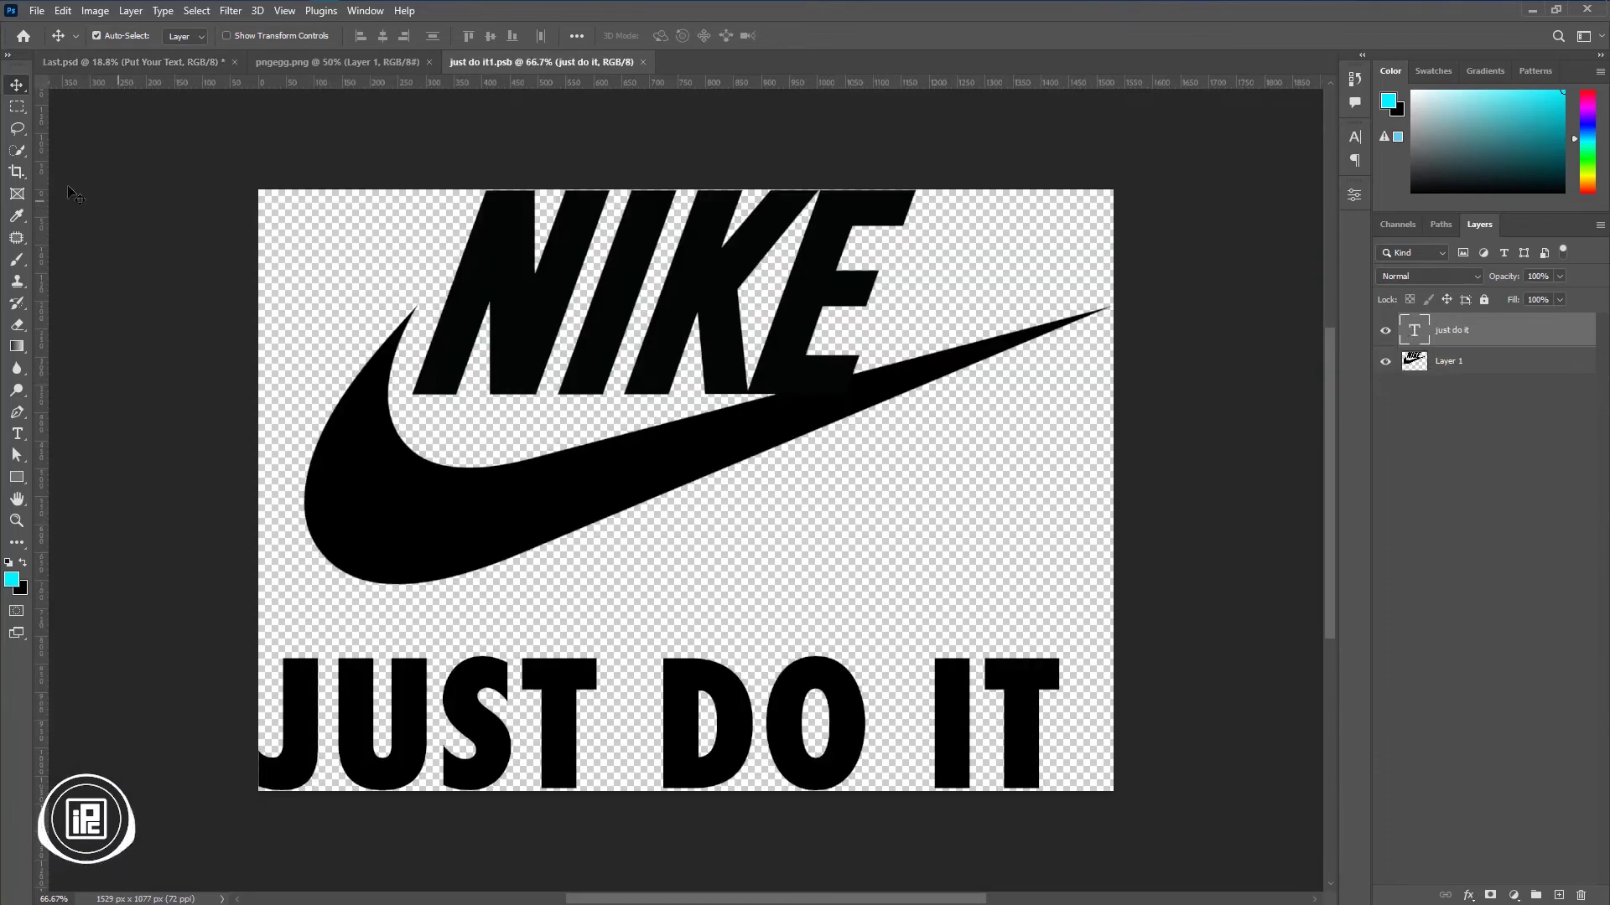
{"action": "left_click", "coordinate": [17, 172]}
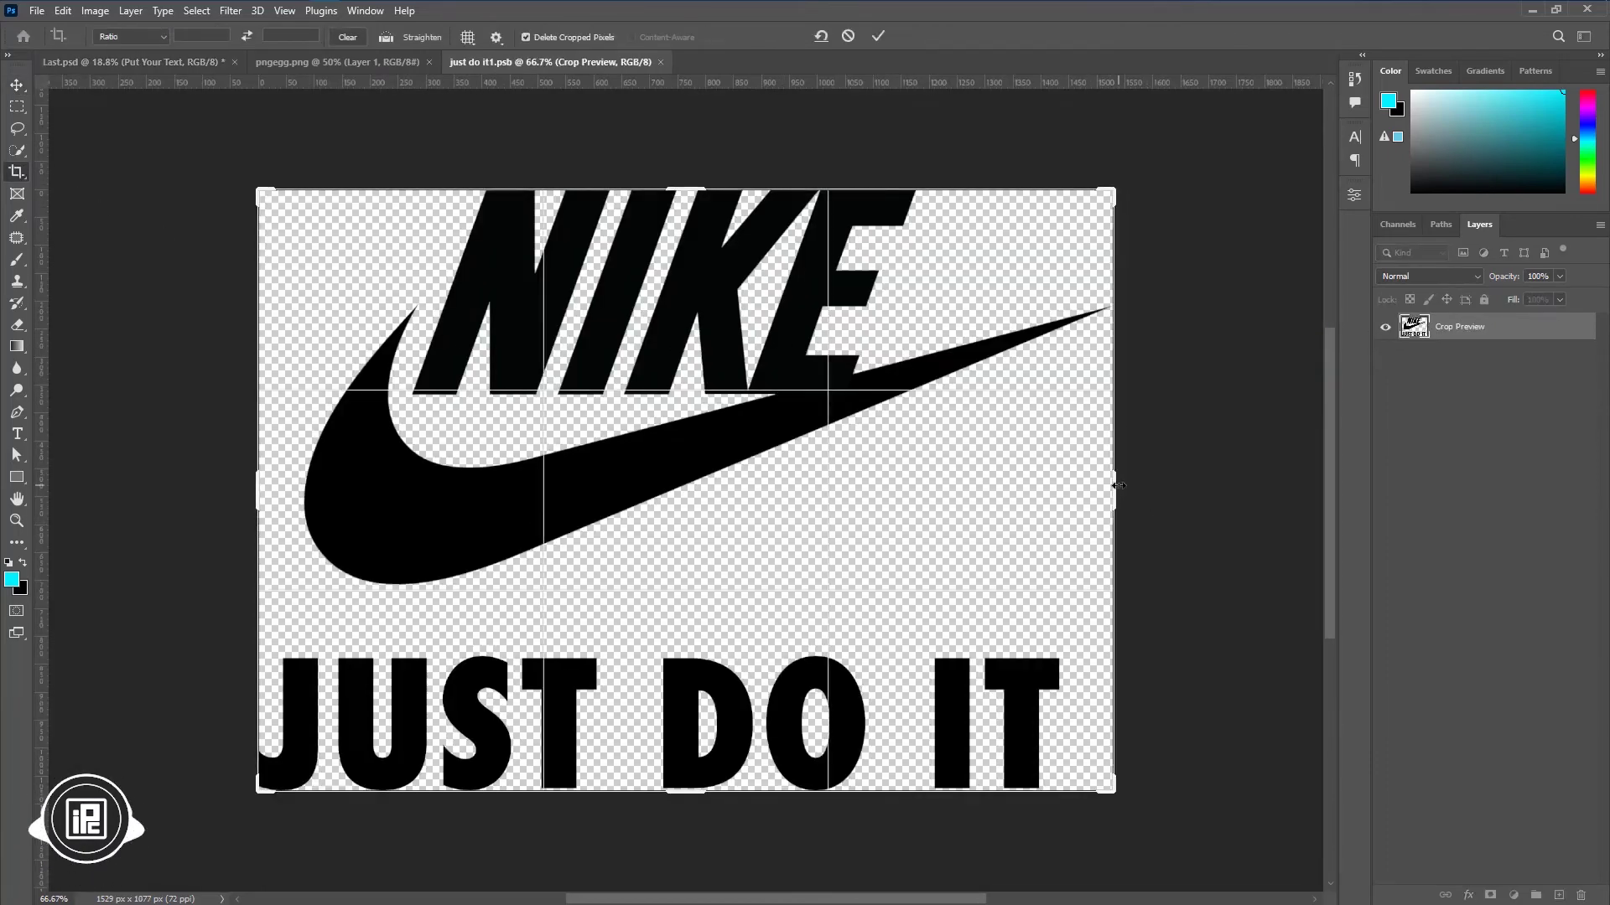
{"action": "left_click_drag", "start_coordinate": [1116, 484], "coordinate": [1226, 495]}
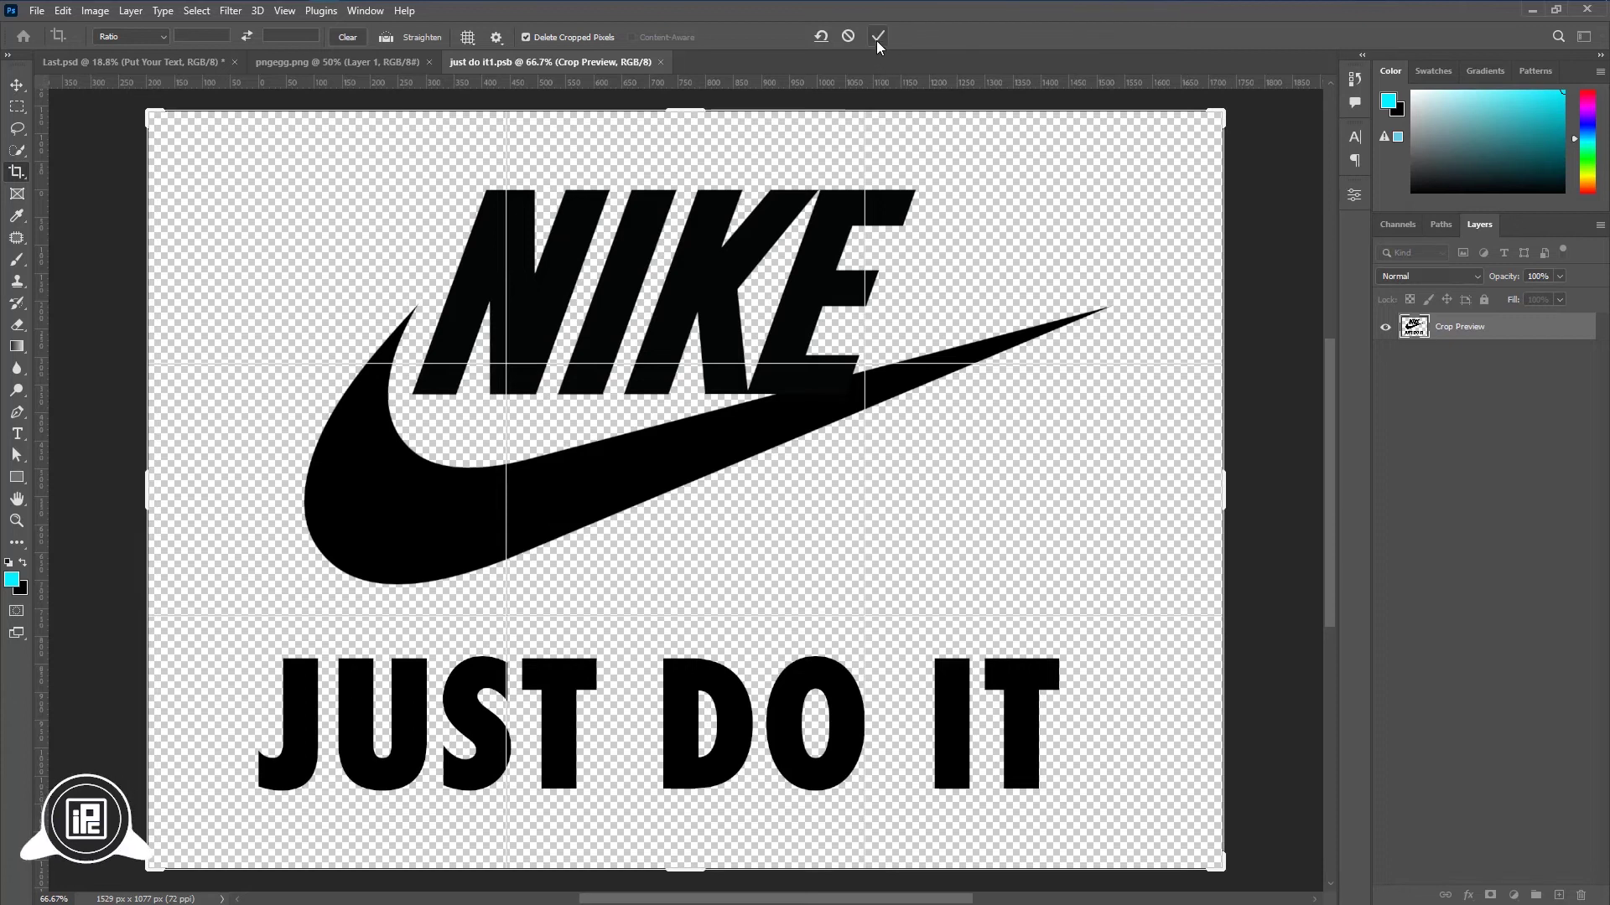
{"action": "left_click", "coordinate": [879, 38]}
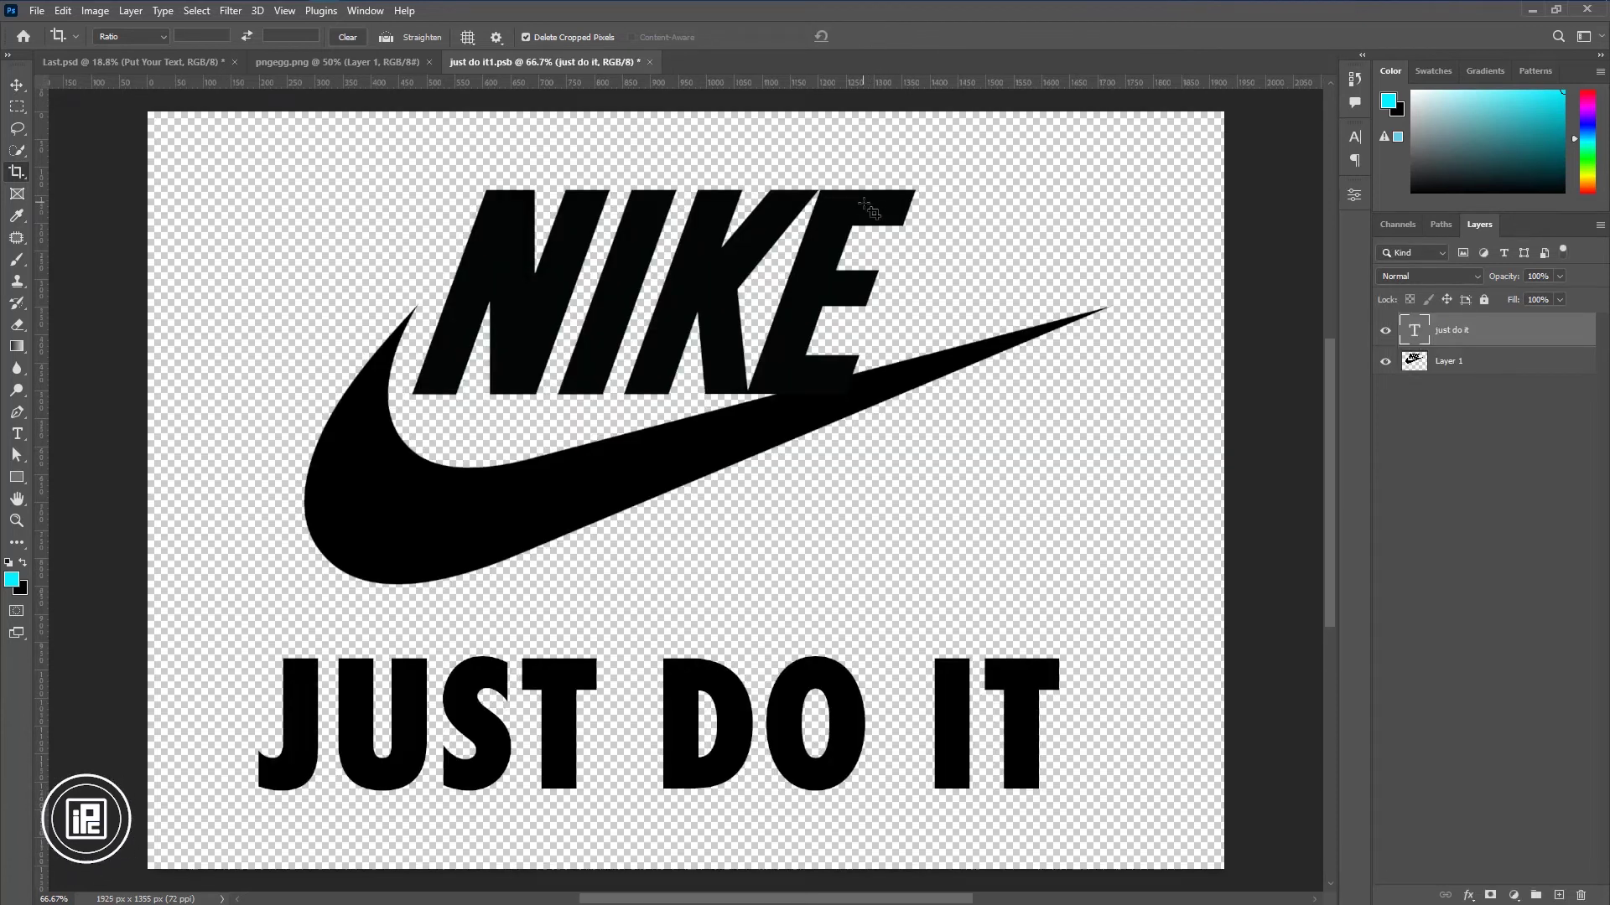
- Delete the Nike logo layer and retype the slogan as 'PUT YOUR TEXT HERE' on three lines
{"action": "left_click", "coordinate": [16, 84]}
{"action": "left_click", "coordinate": [653, 354]}
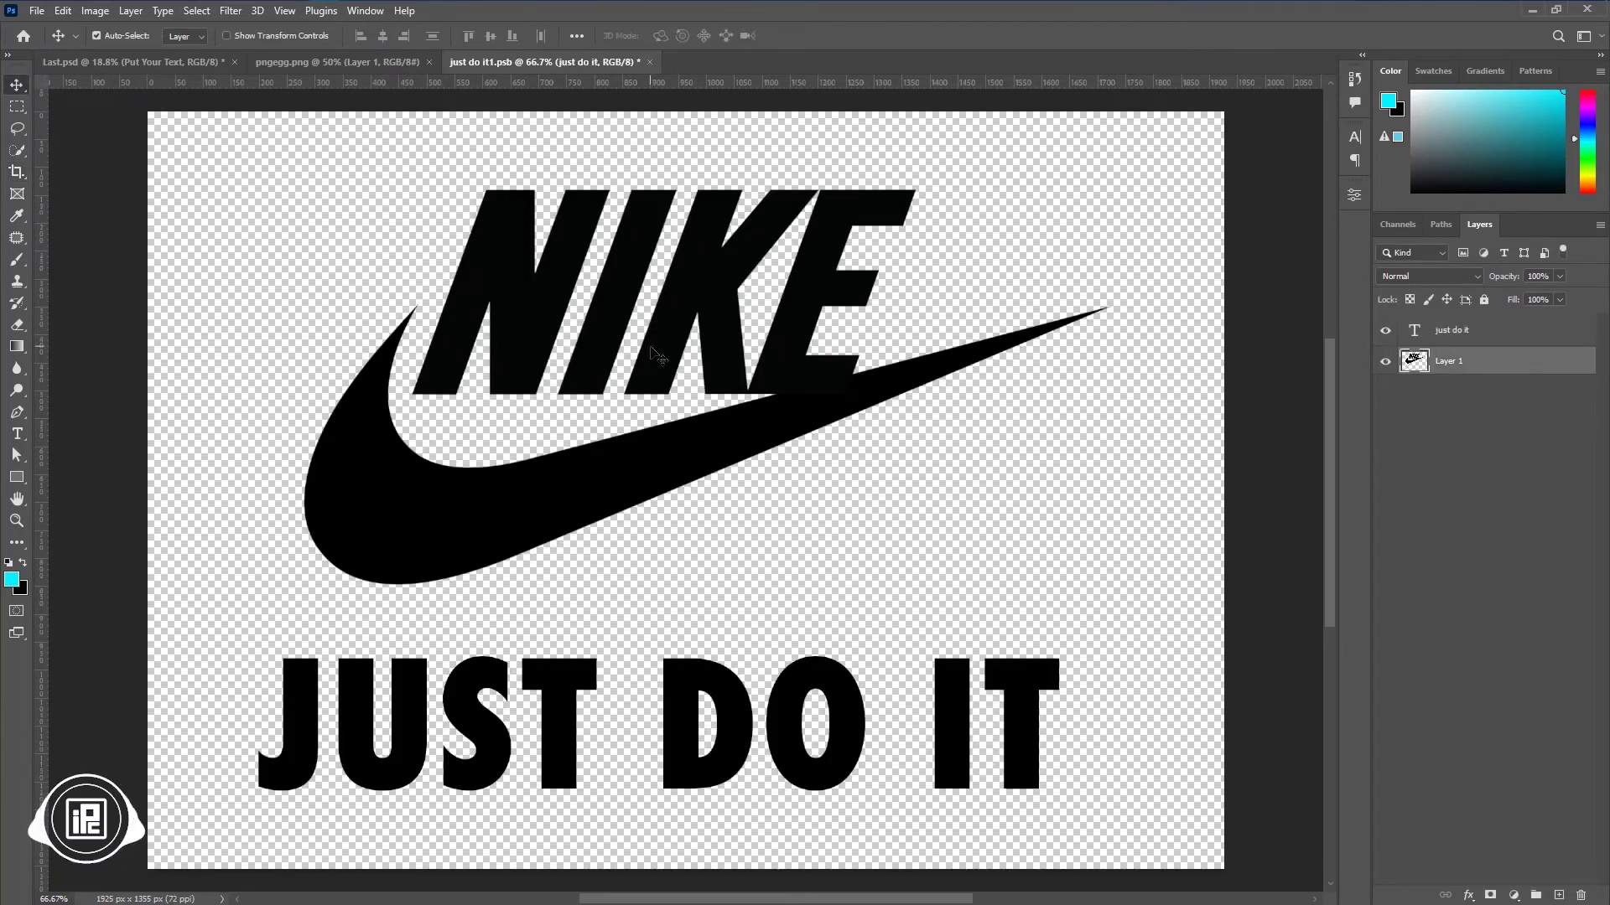
{"action": "key", "text": "Delete"}
{"action": "double_click", "coordinate": [688, 359]}
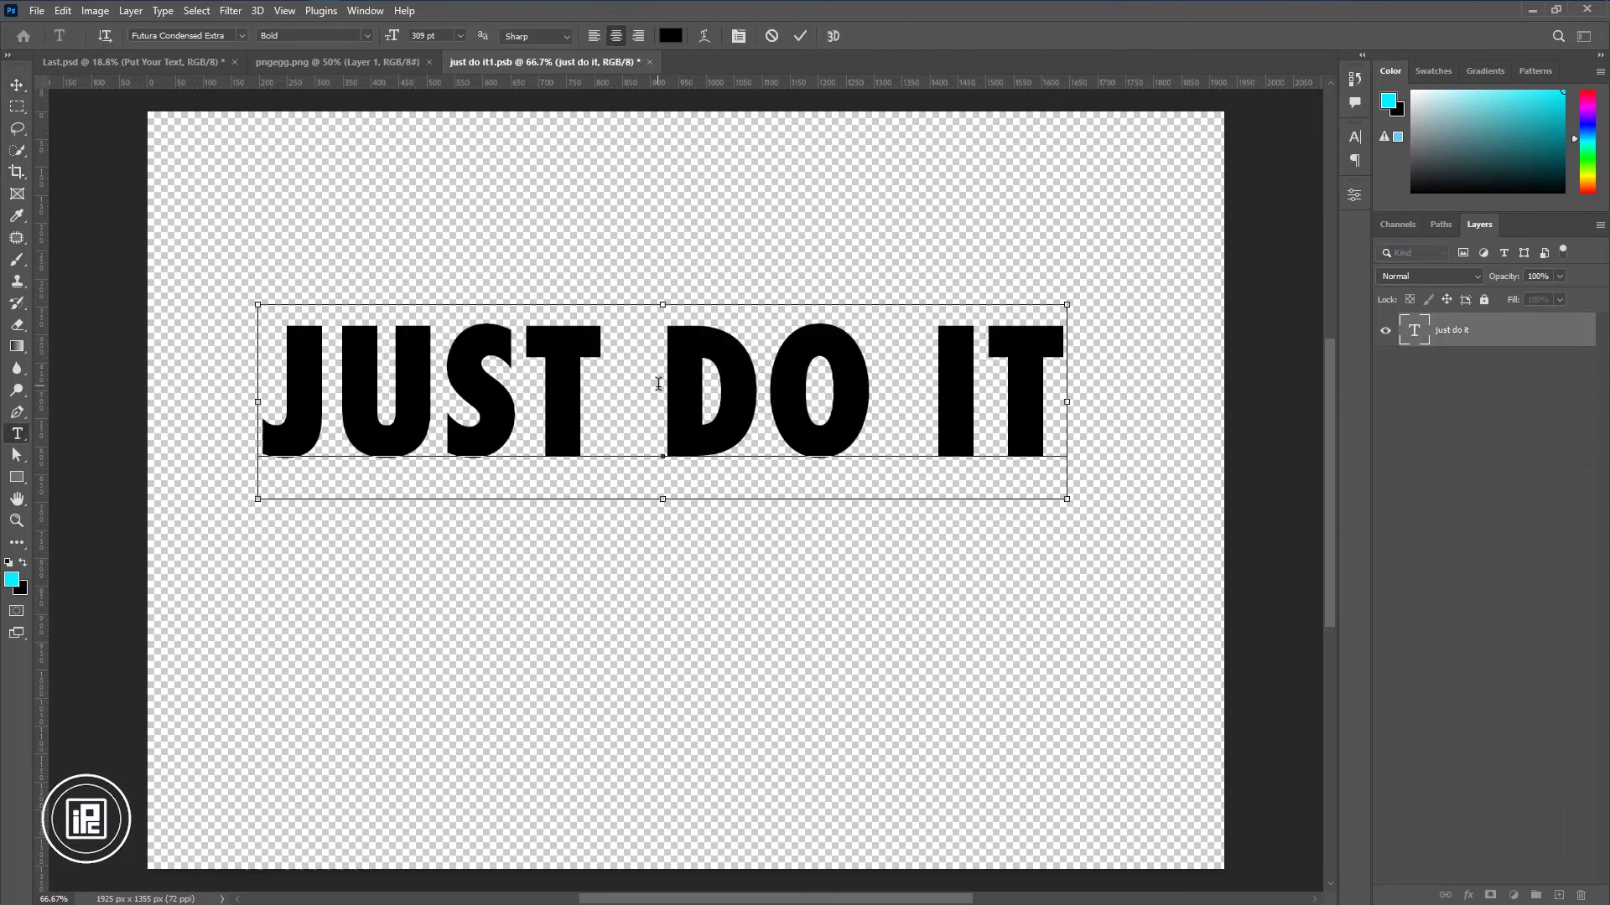
{"action": "type", "text": "PUT"}
{"action": "key", "text": "Return"}
{"action": "type", "text": "YOUR"}
{"action": "key", "text": "Return"}
{"action": "type", "text": "T"}
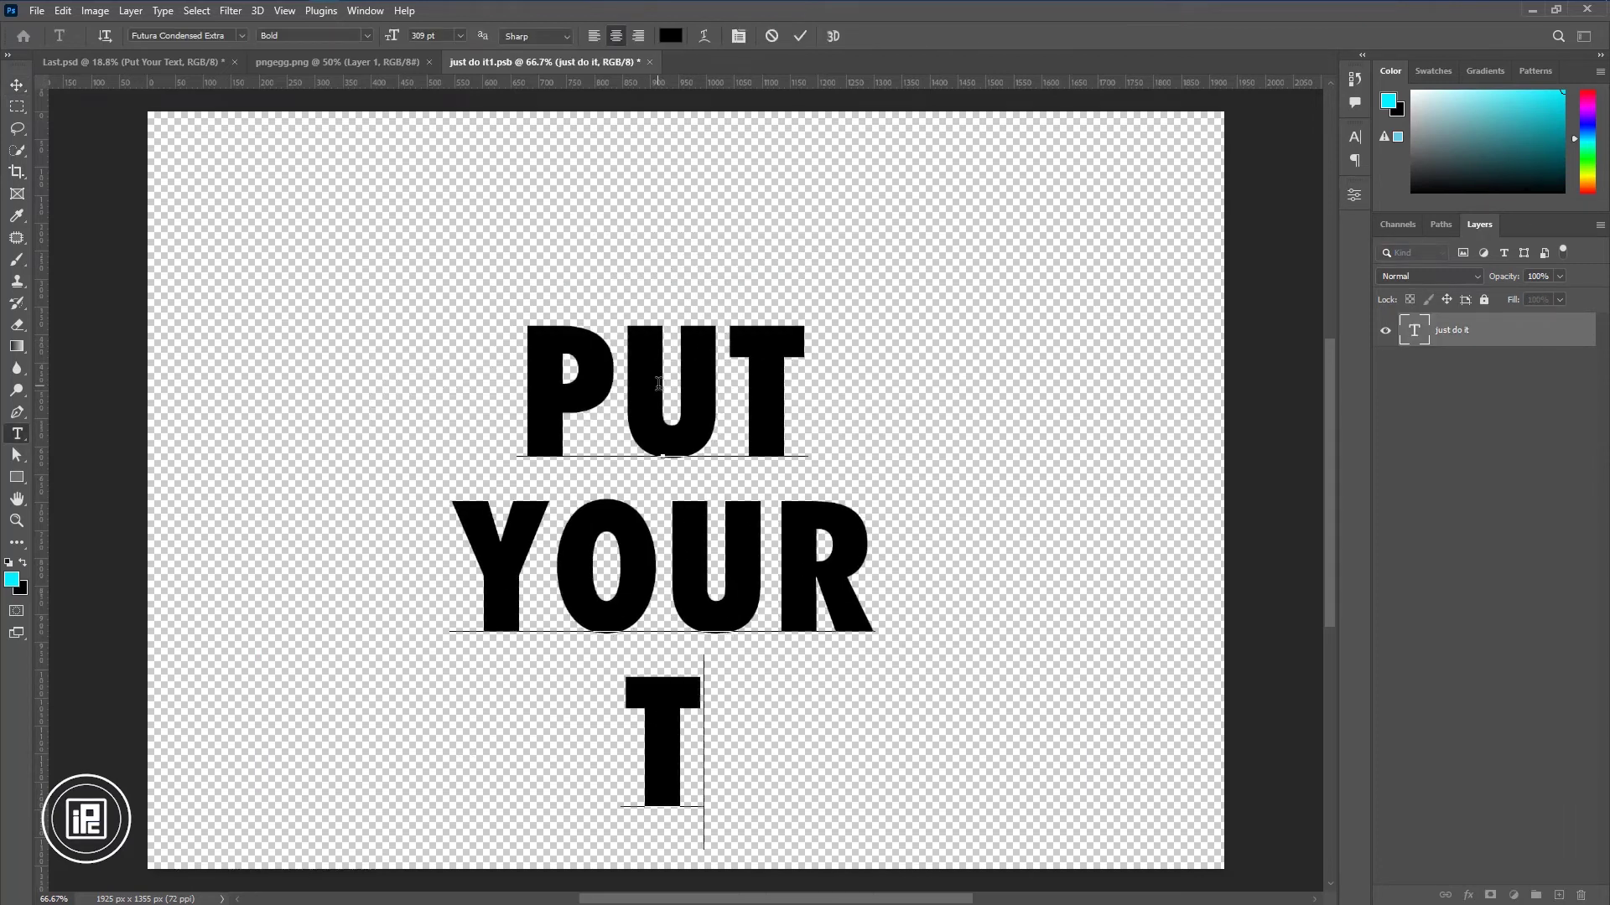
{"action": "type", "text": "EXT HERE"}
{"action": "left_click", "coordinate": [801, 36]}
- Scale the new text up slightly, then close the smart object and save the changes
{"action": "key", "text": "ctrl+t"}
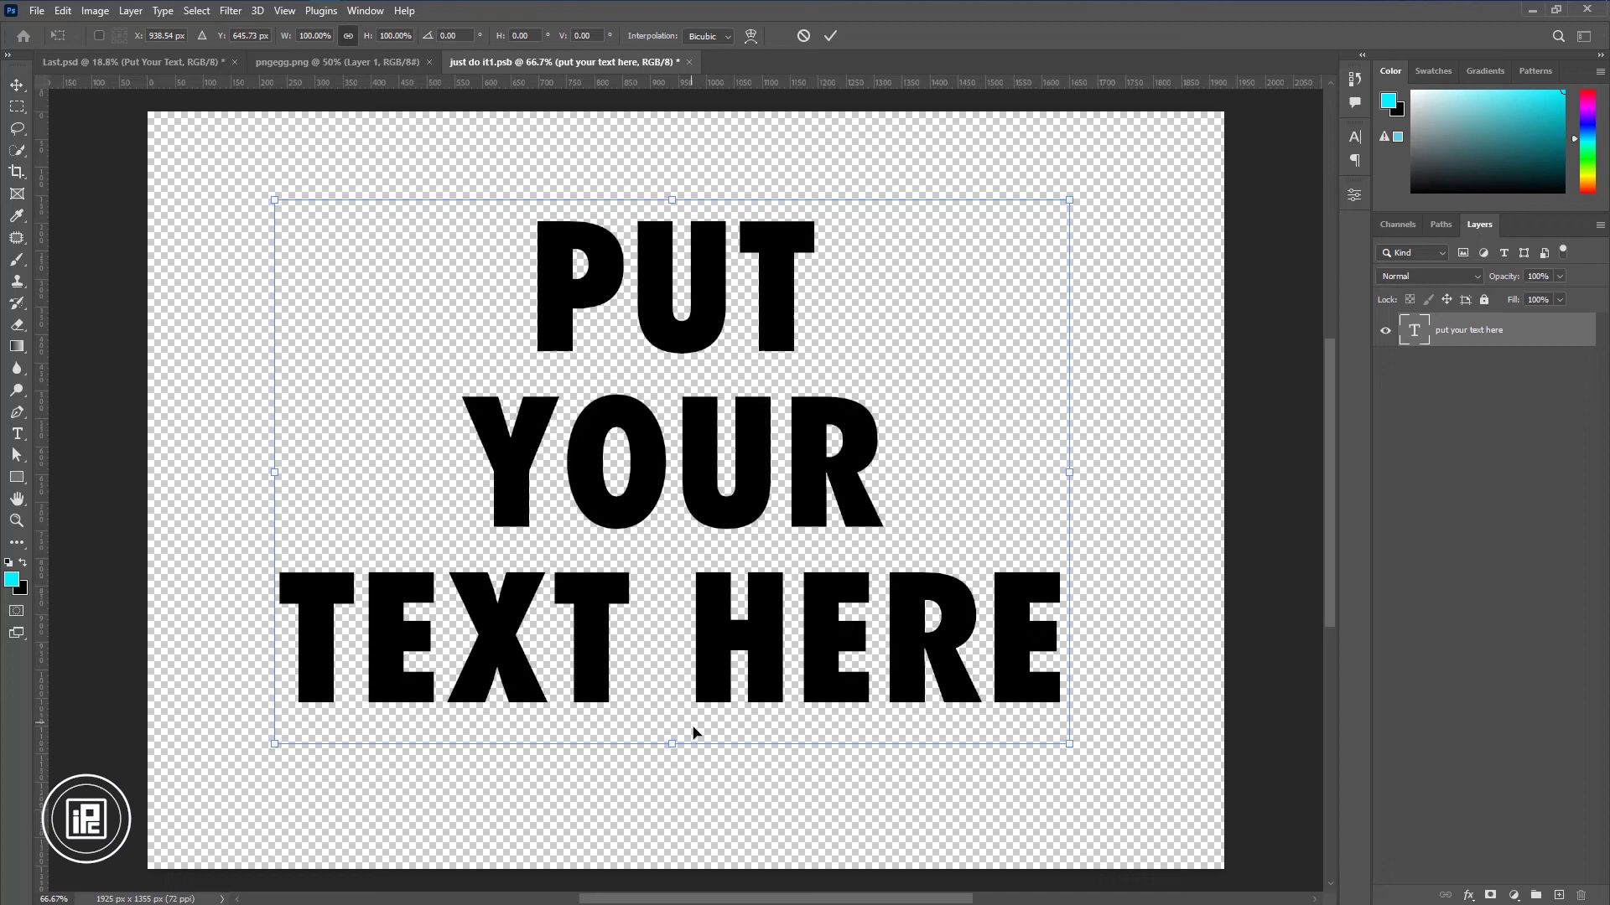
{"action": "left_click_drag", "start_coordinate": [674, 738], "coordinate": [675, 765]}
{"action": "key", "text": "Return"}
{"action": "key", "text": "ctrl+w"}
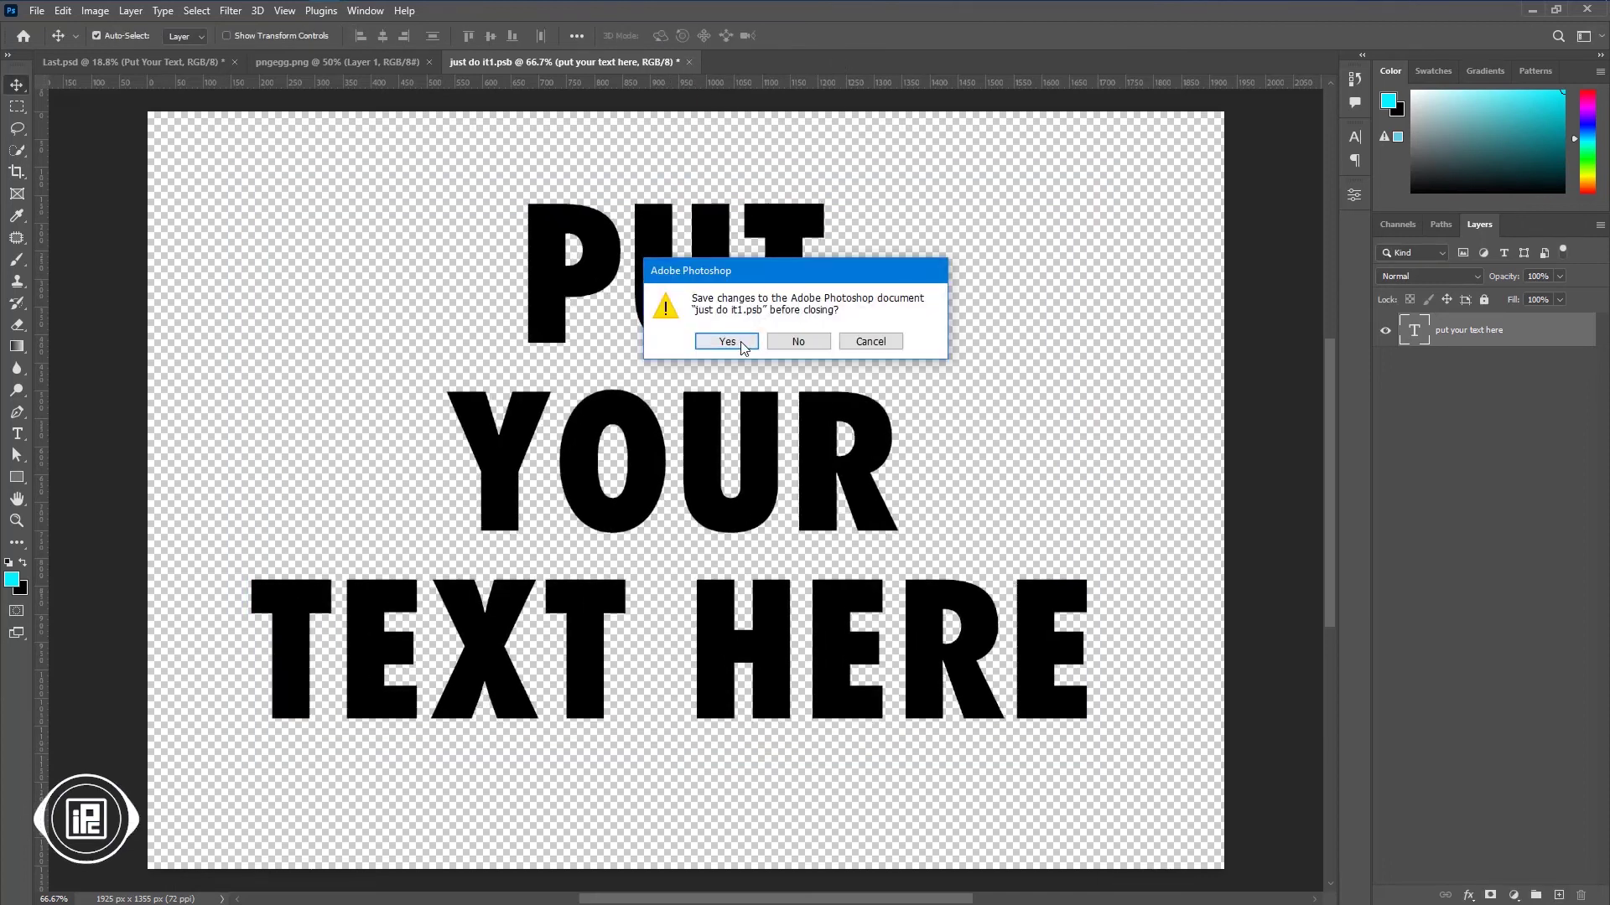
{"action": "left_click", "coordinate": [741, 341]}
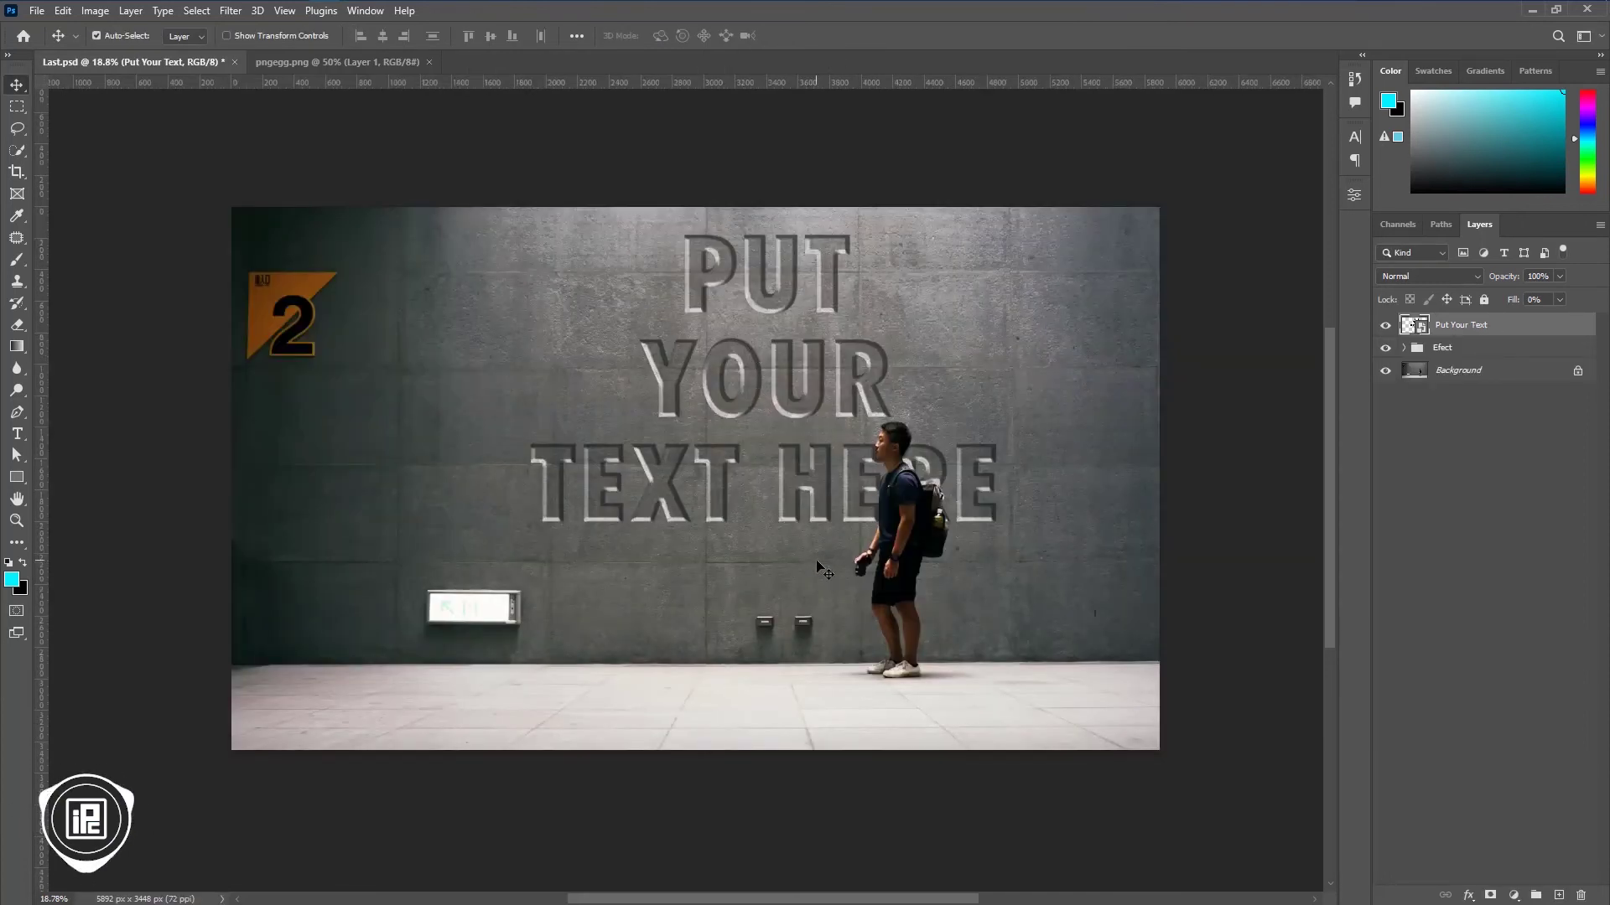